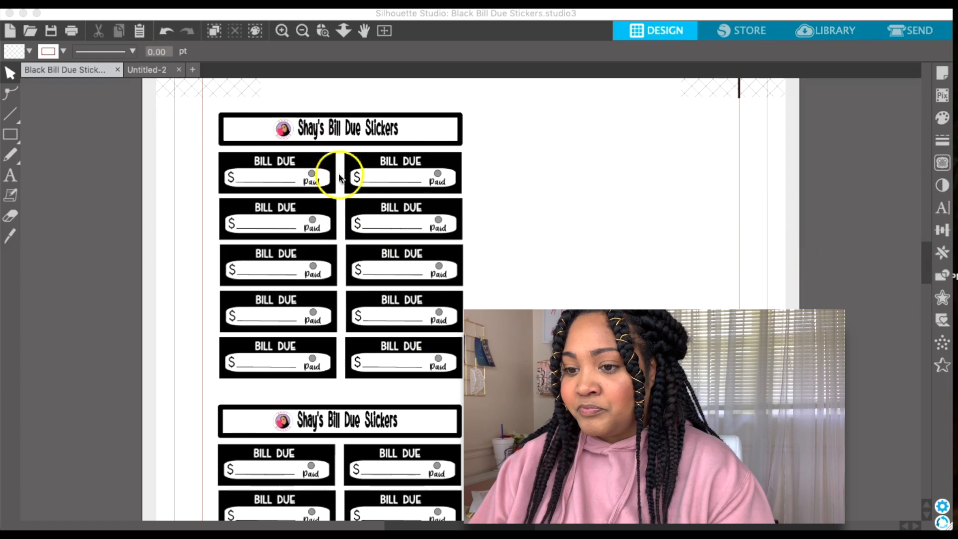
left_click(149, 69)
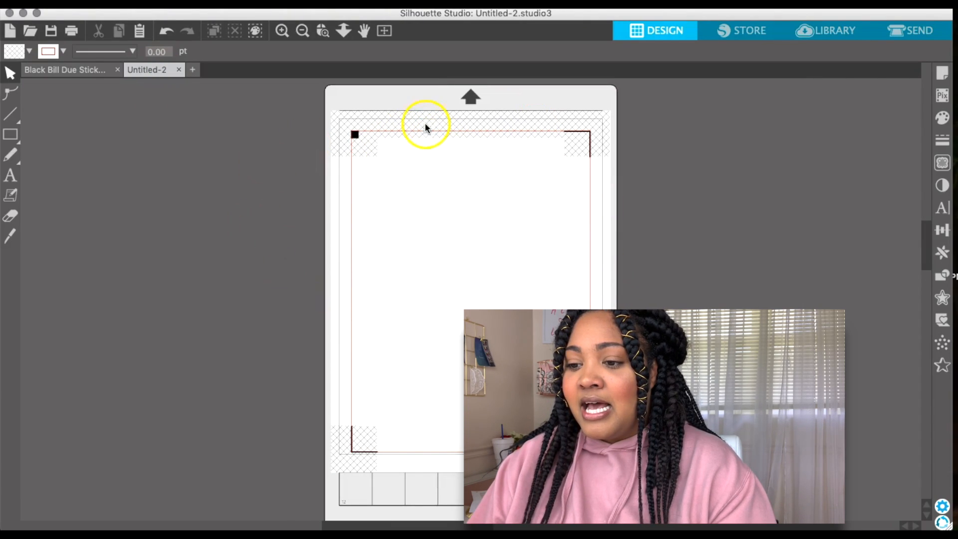
left_click(46, 70)
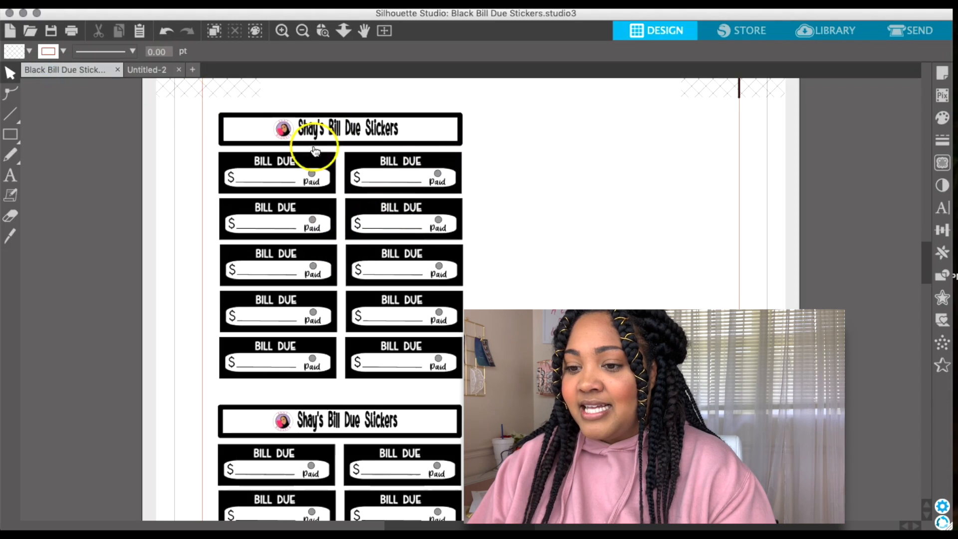
left_click(150, 70)
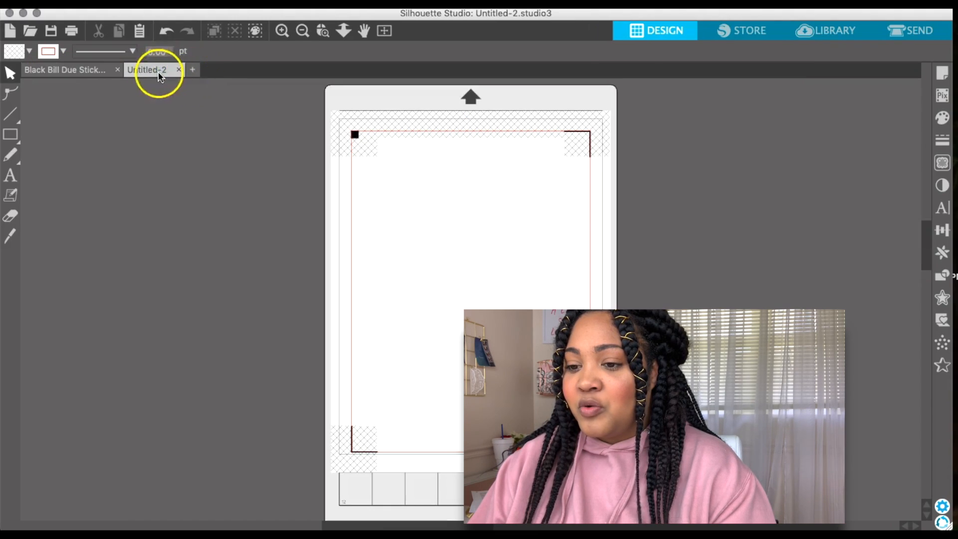
Create a new blank document and display its registration mark settings
left_click(192, 72)
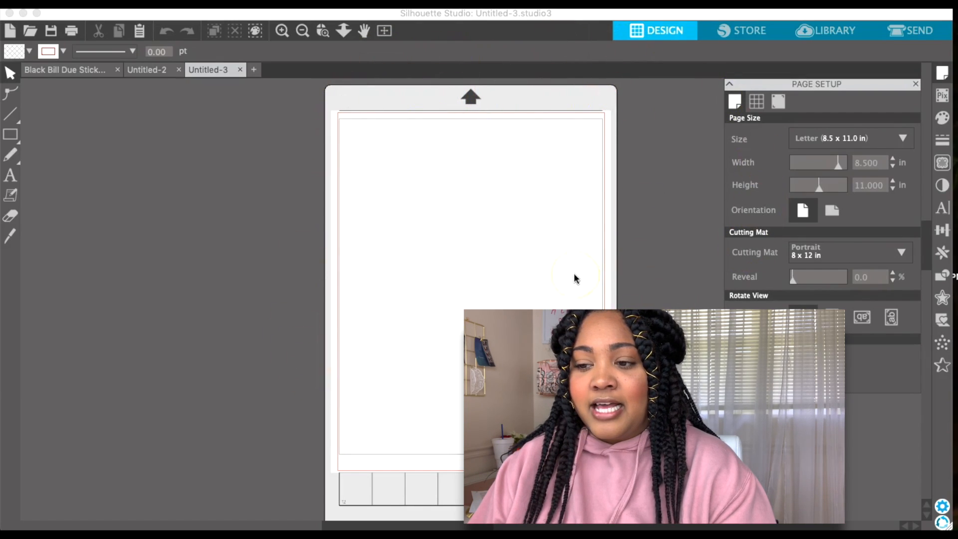
scroll(573, 274, "left", 1)
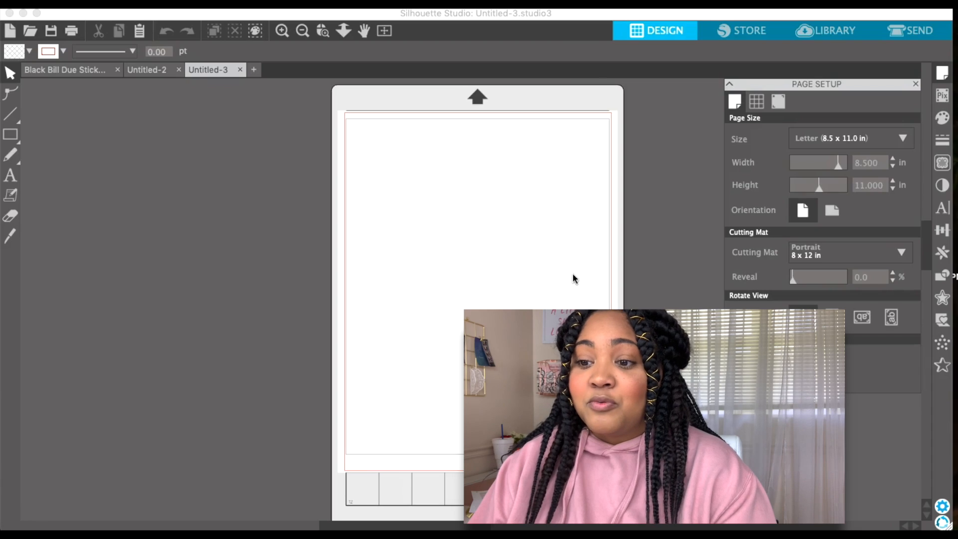
left_click(777, 102)
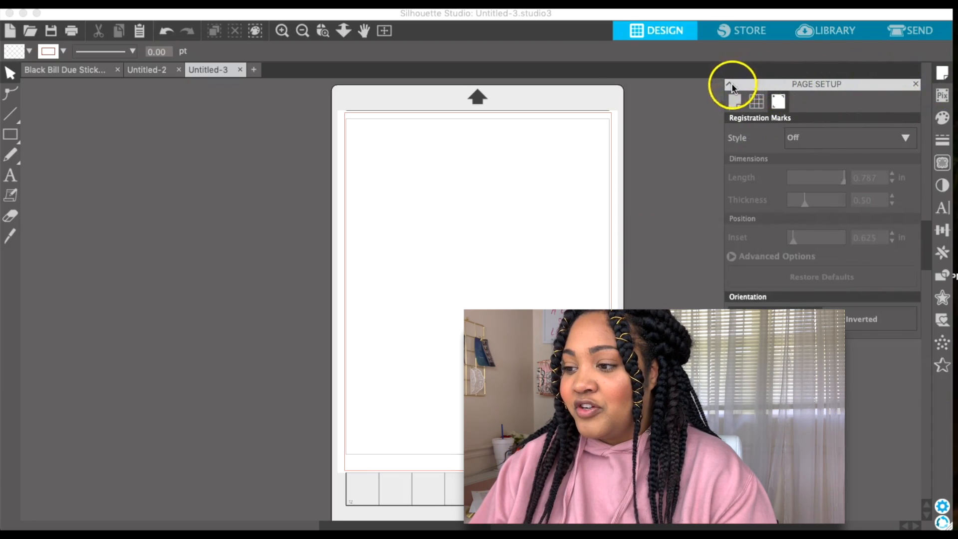
left_click(916, 84)
left_click(940, 74)
left_click(941, 73)
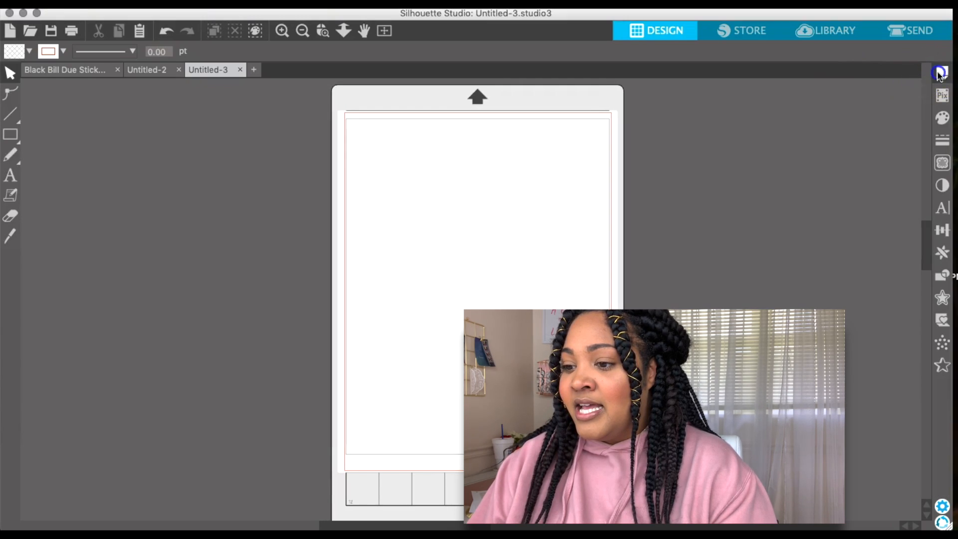
left_click(940, 74)
left_click(780, 103)
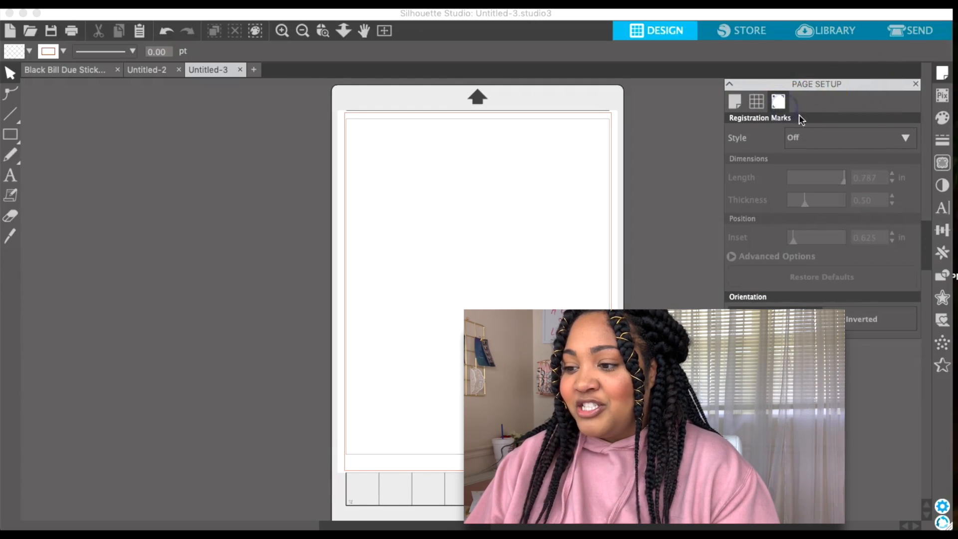
Set the new page's registration marks style to Type 1 (CAMEO, Portrait, Curio)
left_click(862, 142)
left_click(839, 181)
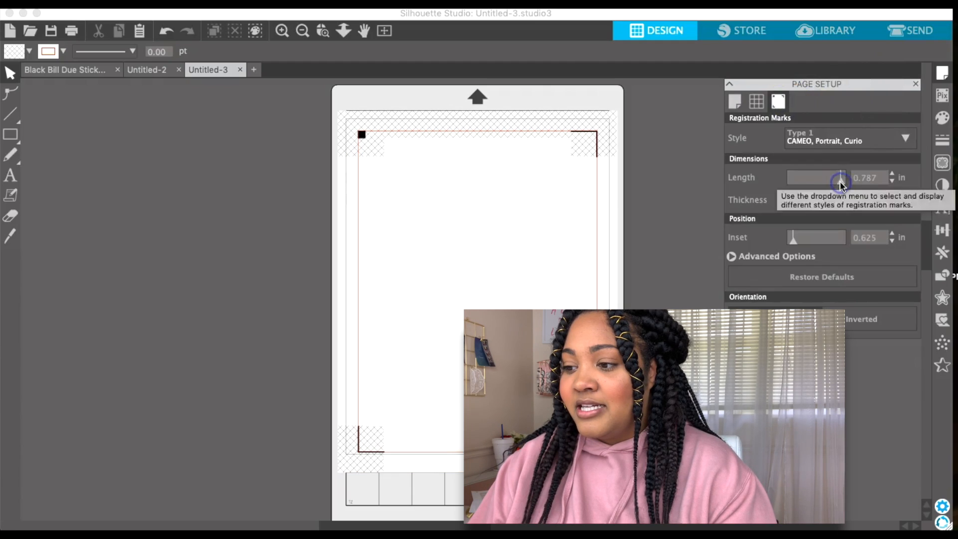
left_click(830, 141)
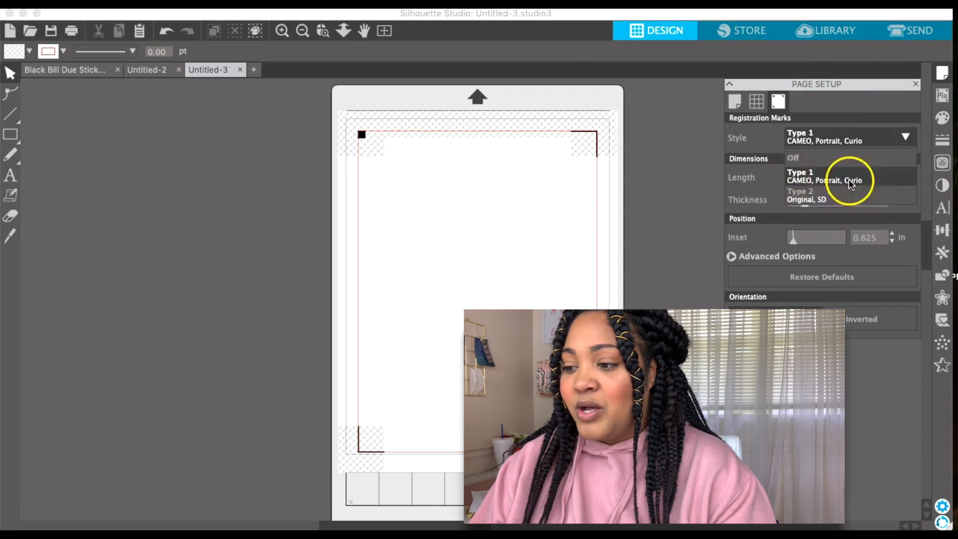
left_click(838, 181)
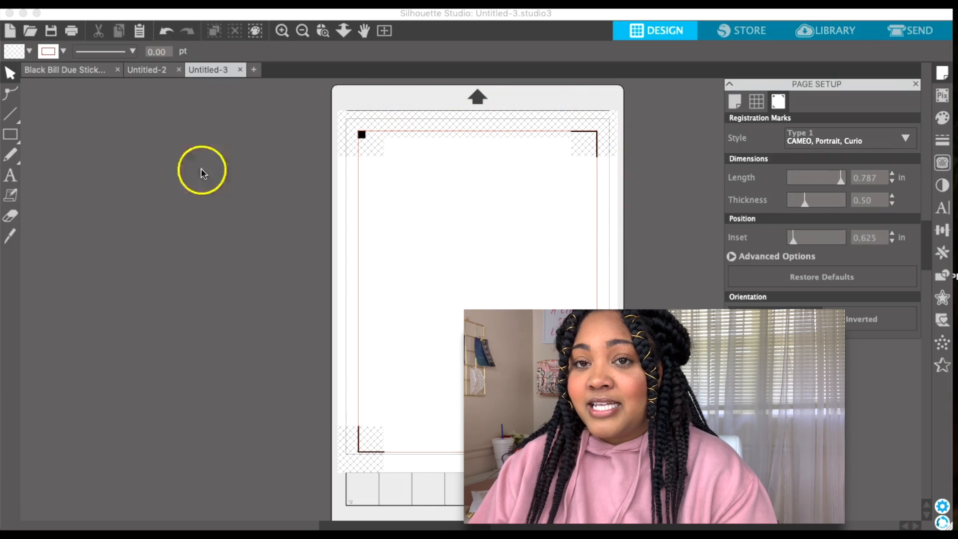
Create another blank document and set its registration marks to Type 1 (CAMEO, Portrait, Curio)
left_click(254, 70)
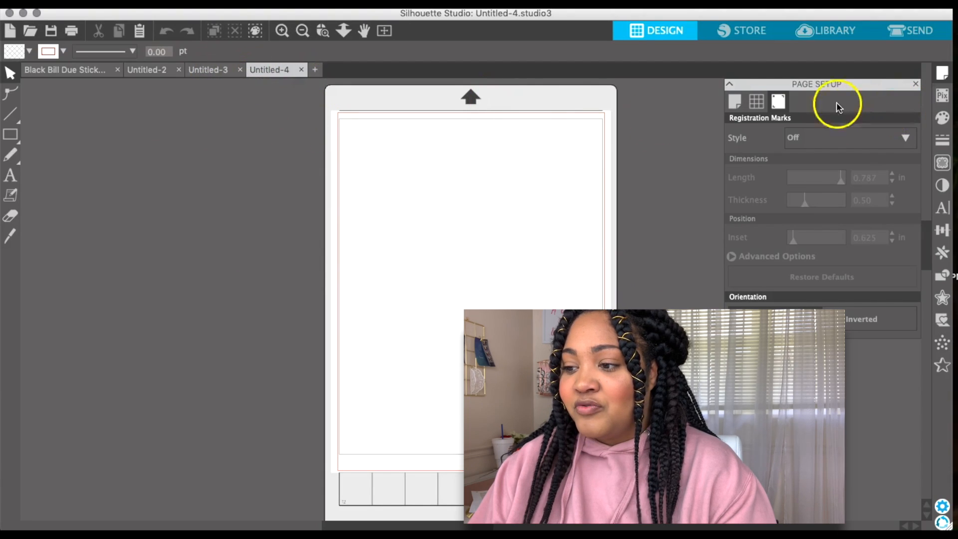
left_click(777, 102)
left_click(830, 134)
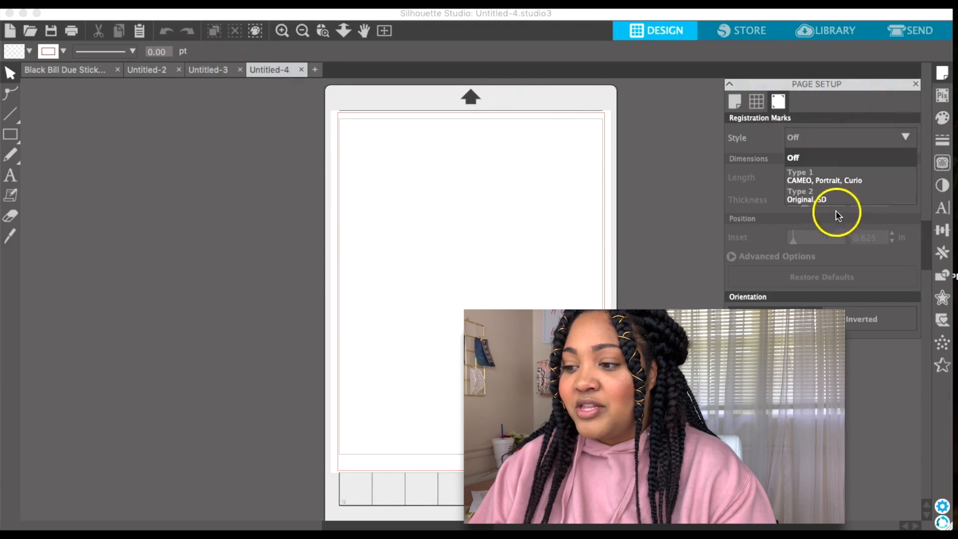
left_click(838, 182)
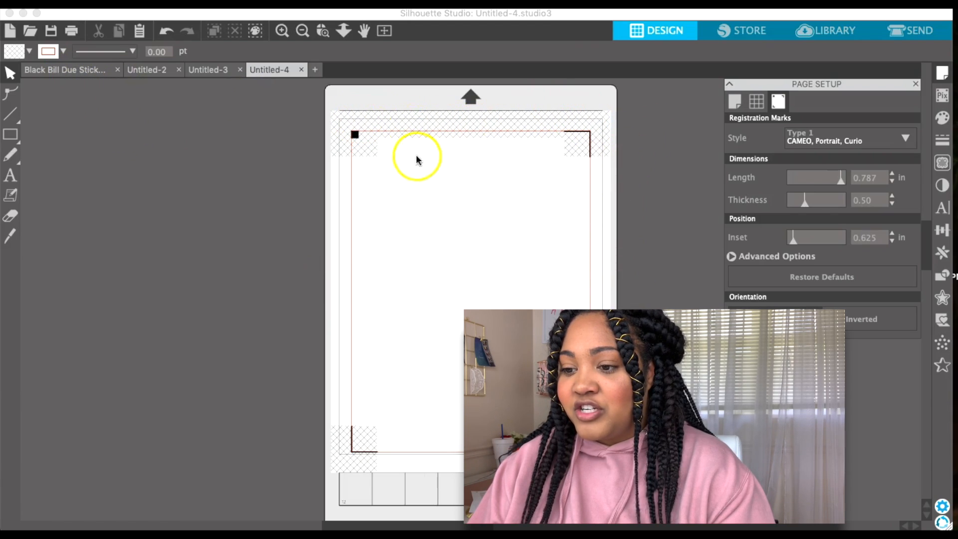
Return to the Black Bill Due Stickers document and close the page setup settings
left_click(68, 70)
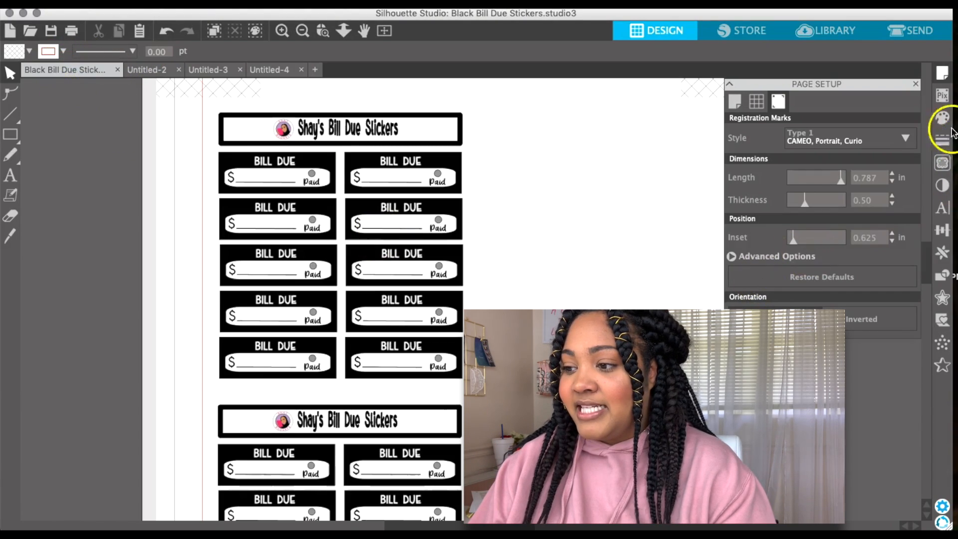
left_click(925, 90)
left_click(915, 84)
scroll(752, 301, "down", 5)
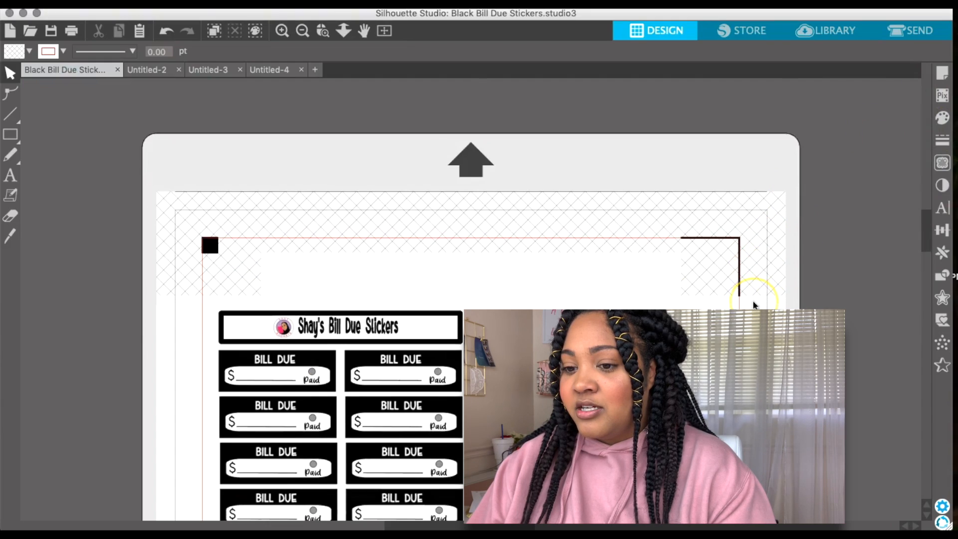
Examine the selection, line, shape, freehand, text, sketch, eraser and knife tools and their variants
left_click(11, 74)
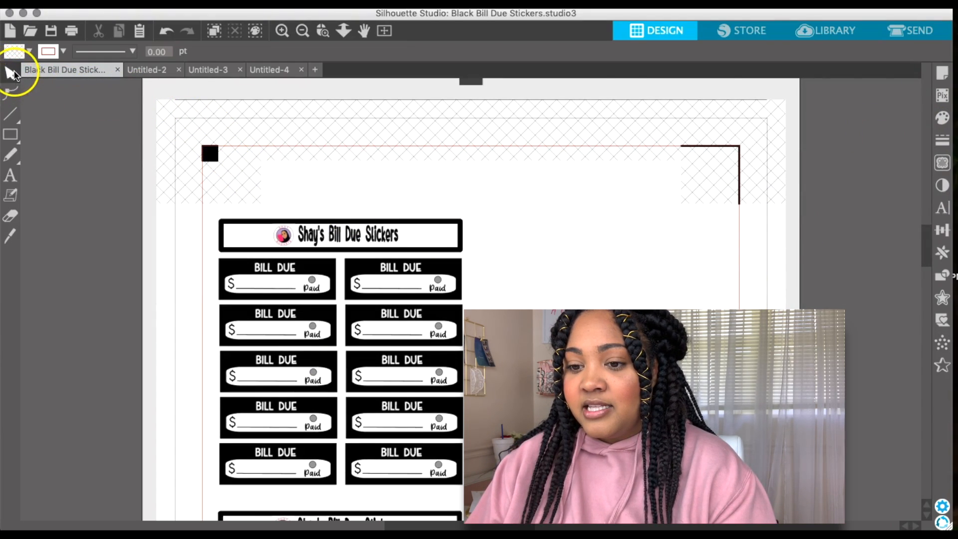
left_click(11, 113)
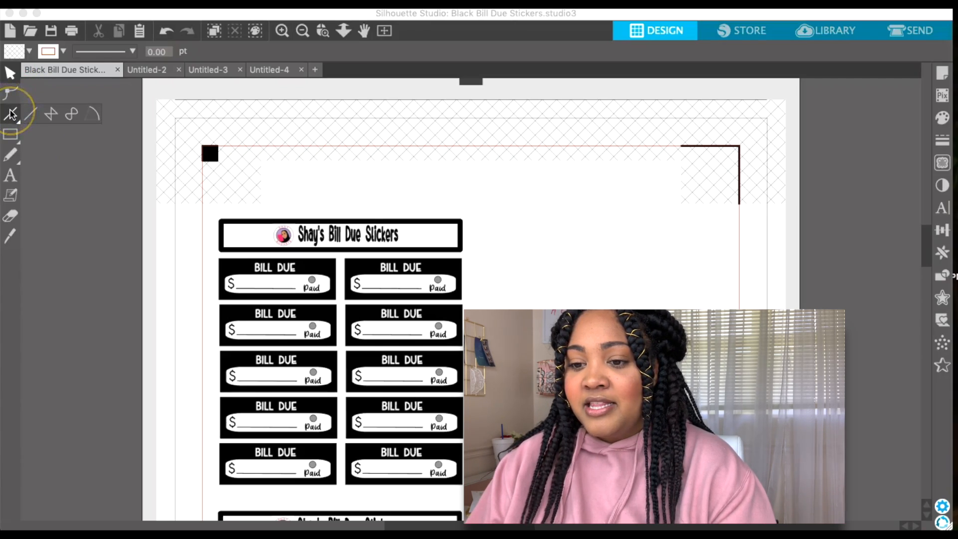
left_click(15, 115)
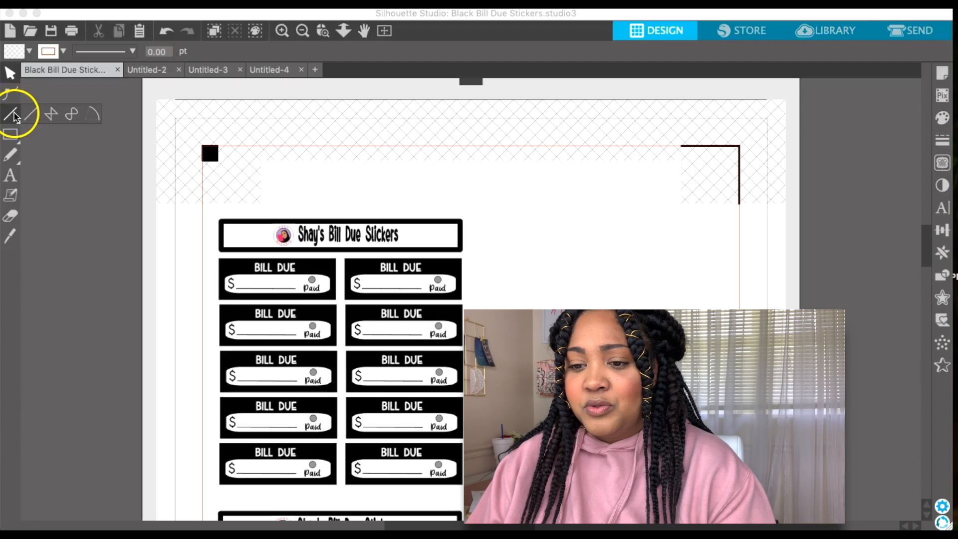
left_click(10, 135)
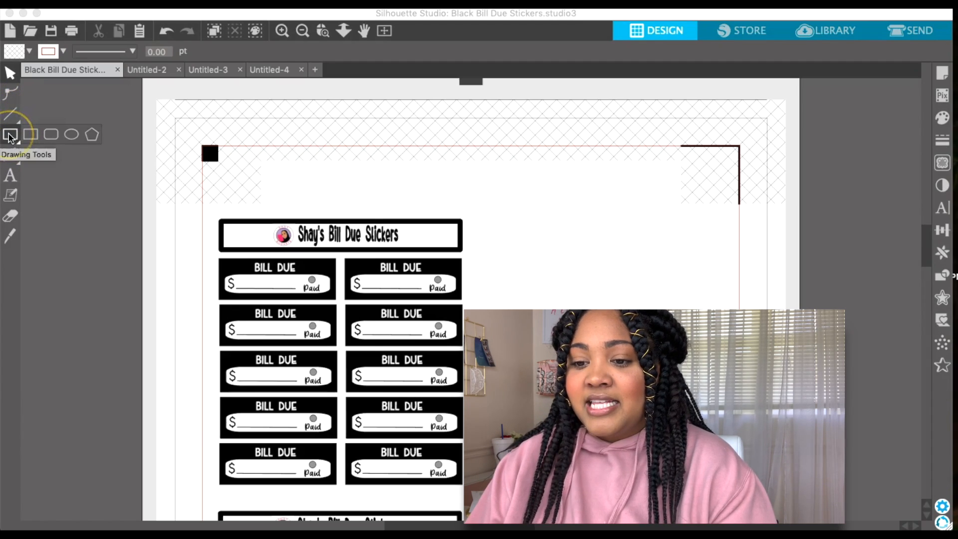
left_click(10, 156)
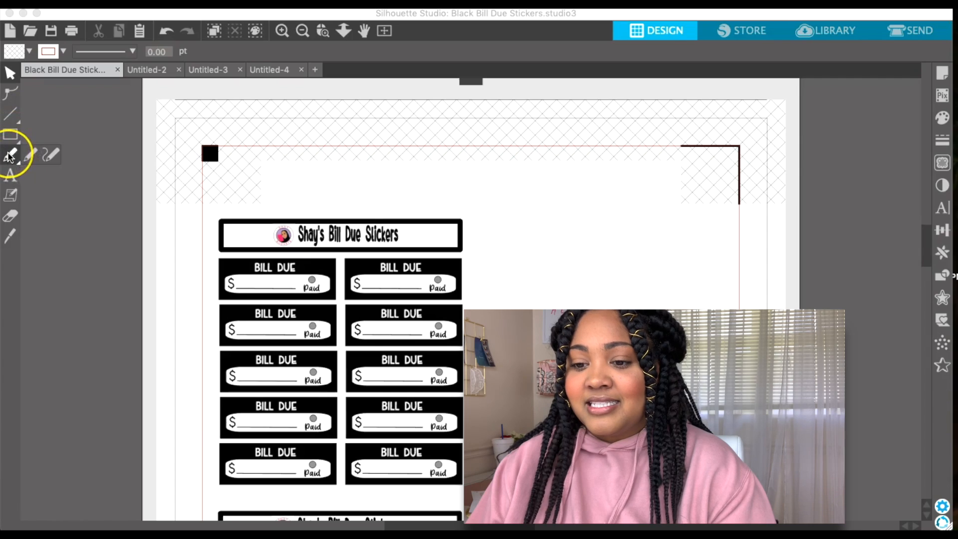
left_click(10, 176)
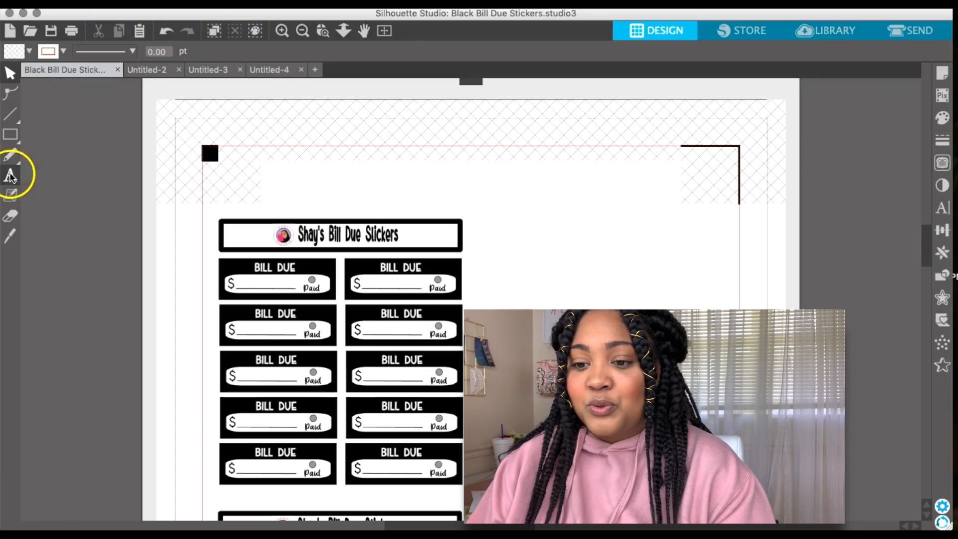
left_click(11, 180)
left_click(14, 197)
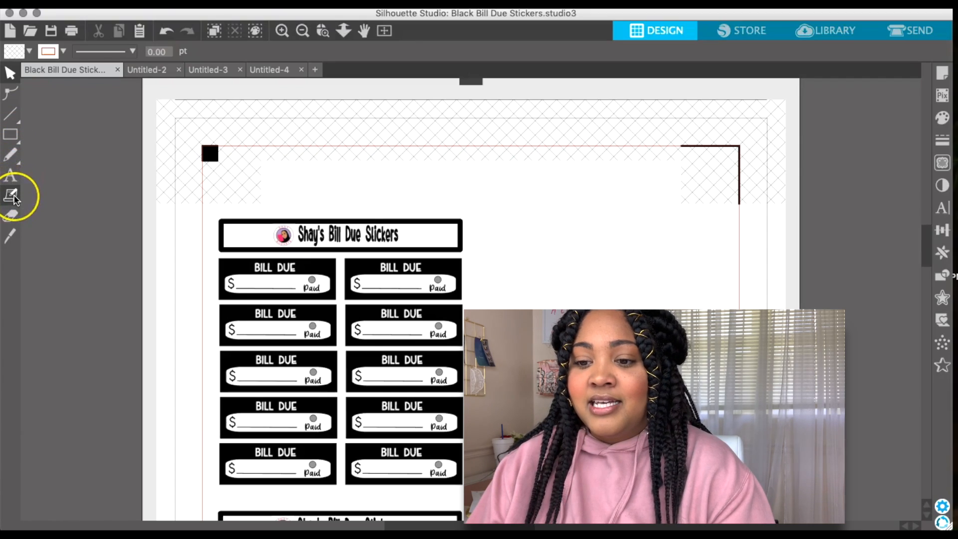
left_click(10, 216)
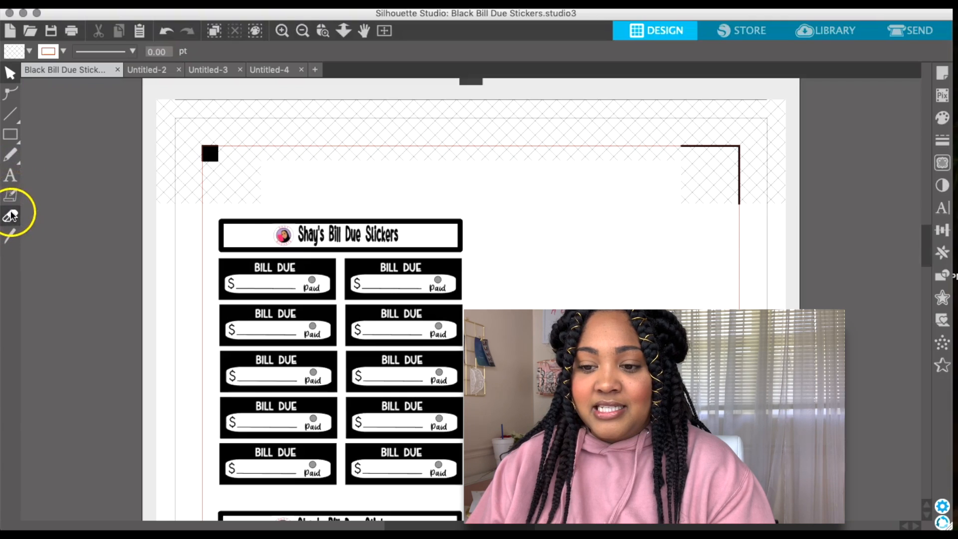
left_click(11, 216)
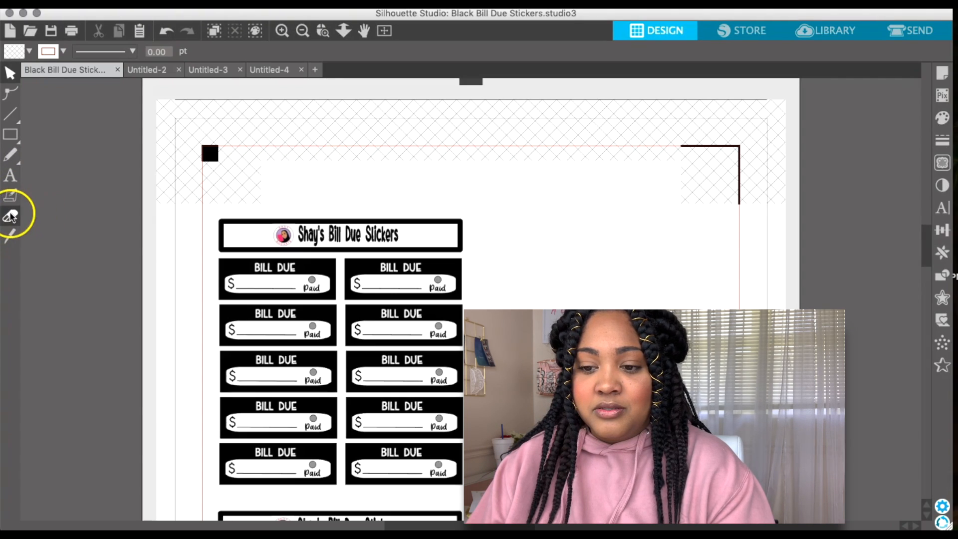
left_click(12, 235)
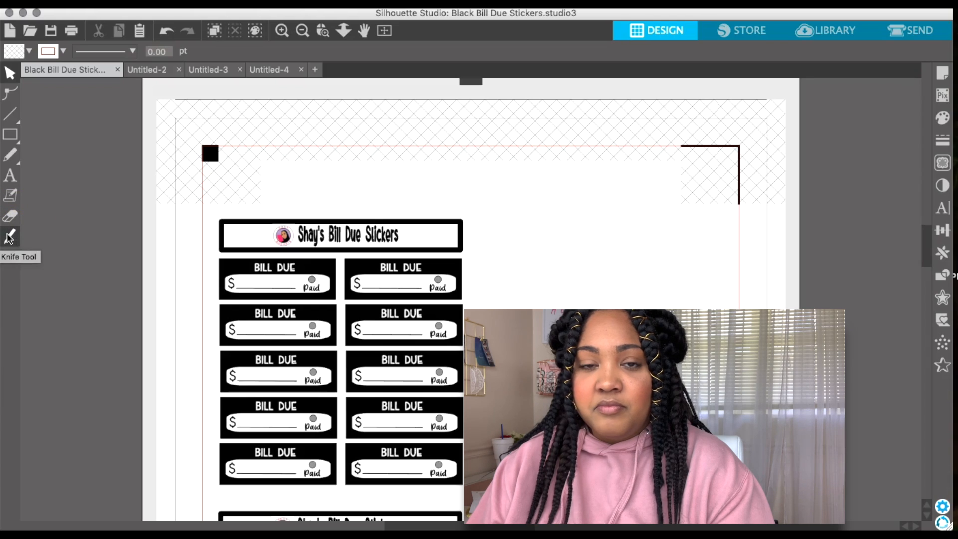
Examine the available shape tools, including the rectangle, rounded rectangle, ellipse and polygon
scroll(466, 262, "down", 1)
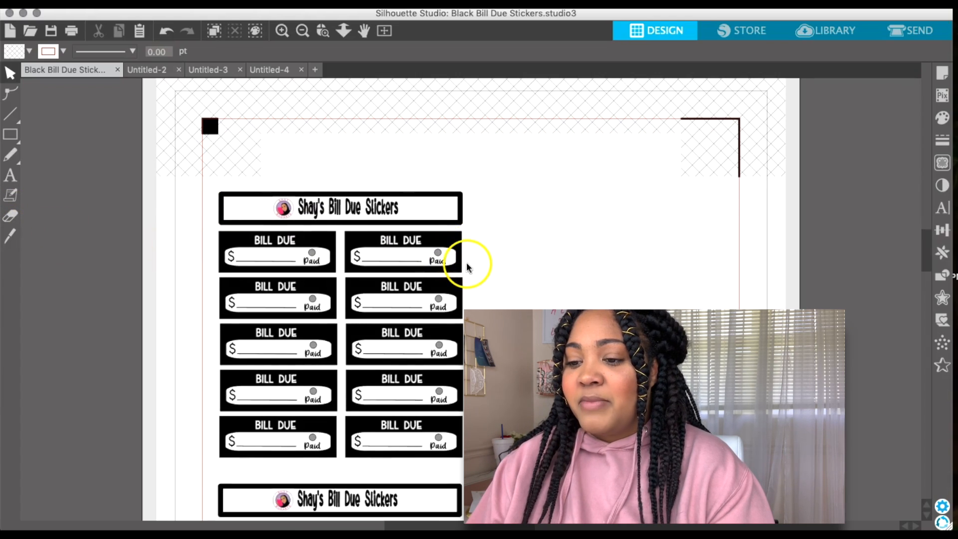
scroll(499, 207, "down", 2)
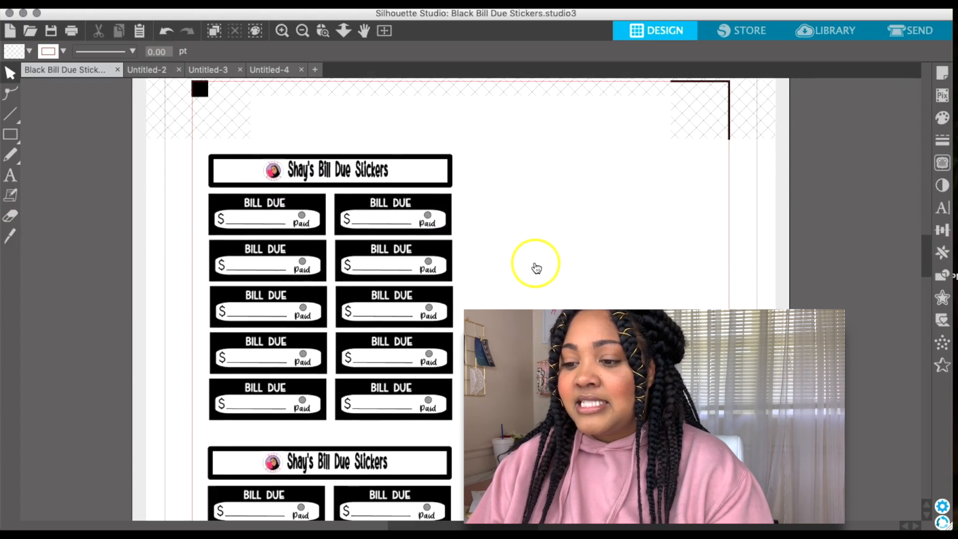
scroll(534, 267, "down", 1)
left_click(10, 134)
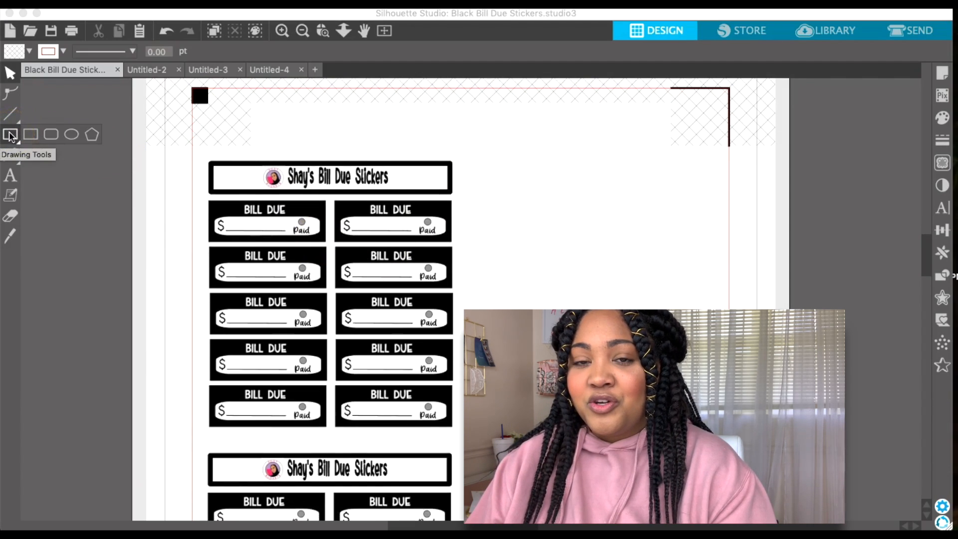
left_click(32, 134)
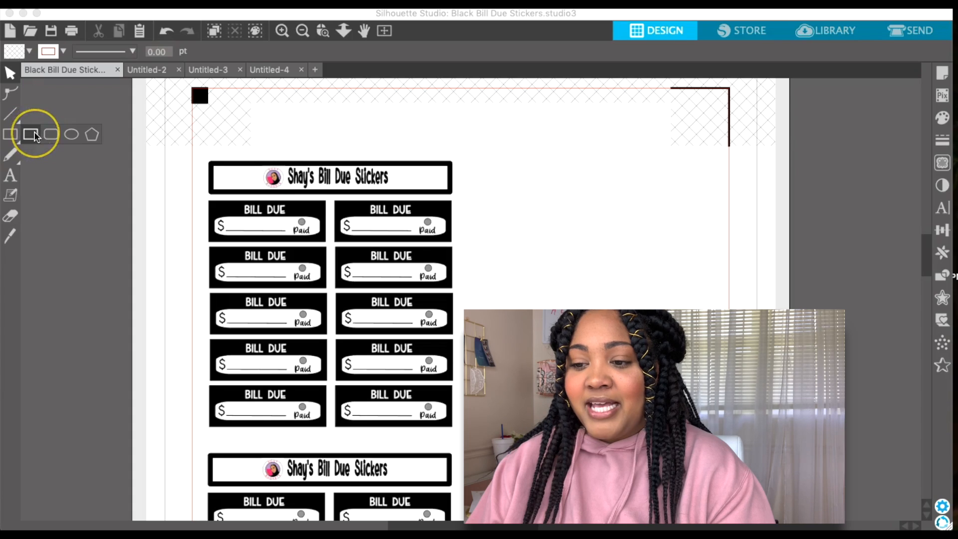
left_click_drag(167, 172, 214, 214)
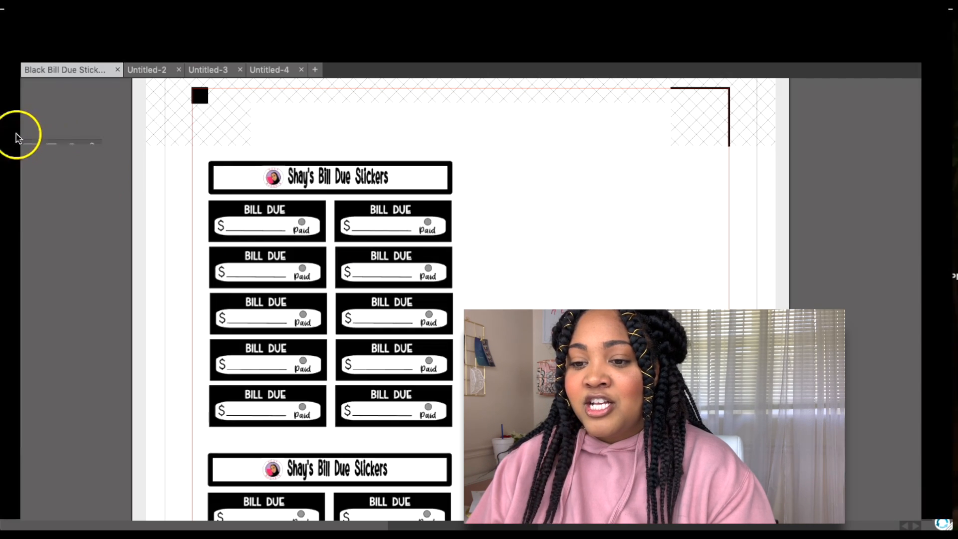
left_click(35, 134)
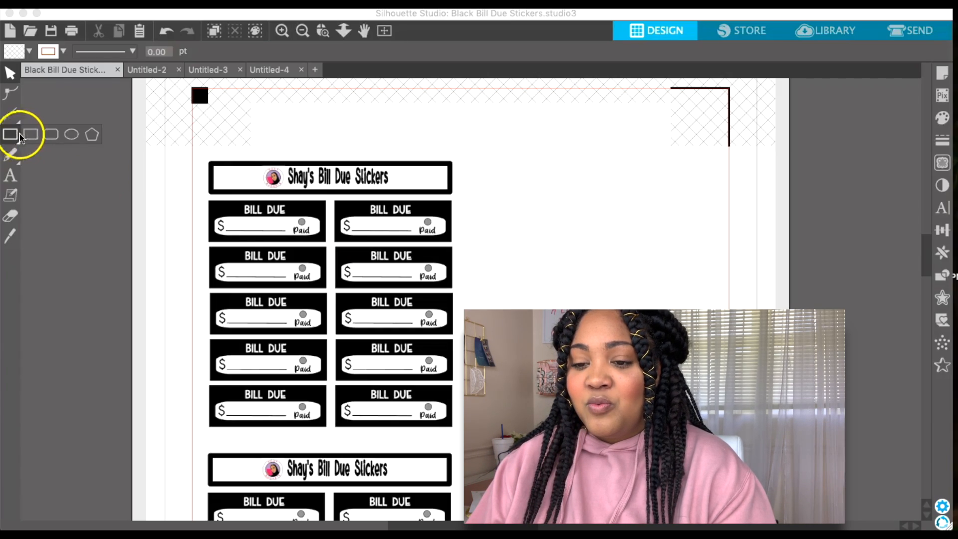
left_click(52, 136)
left_click(92, 136)
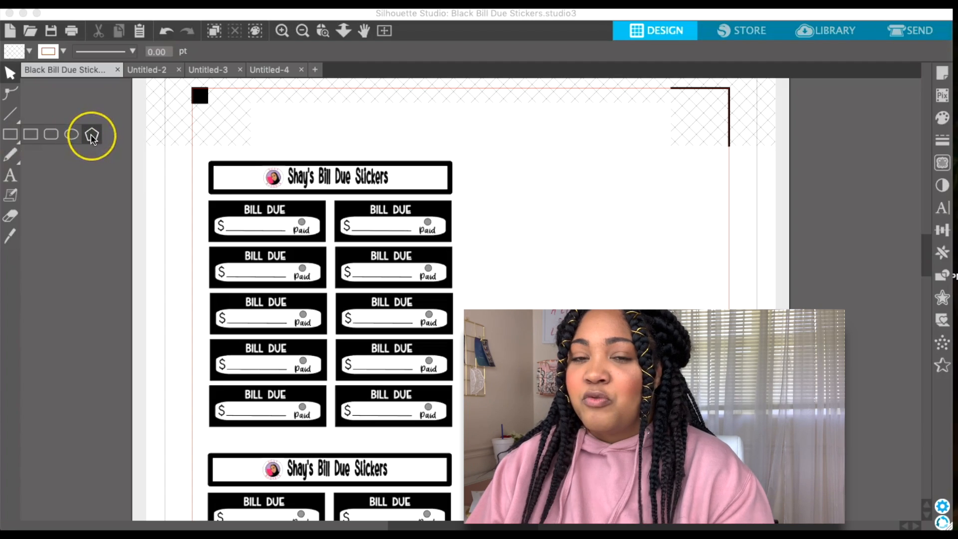
left_click(51, 136)
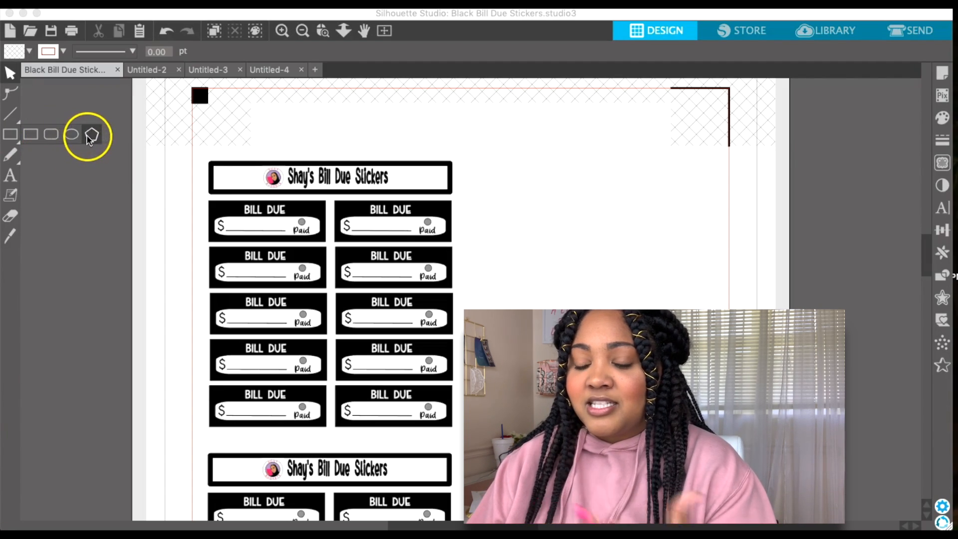
left_click(31, 134)
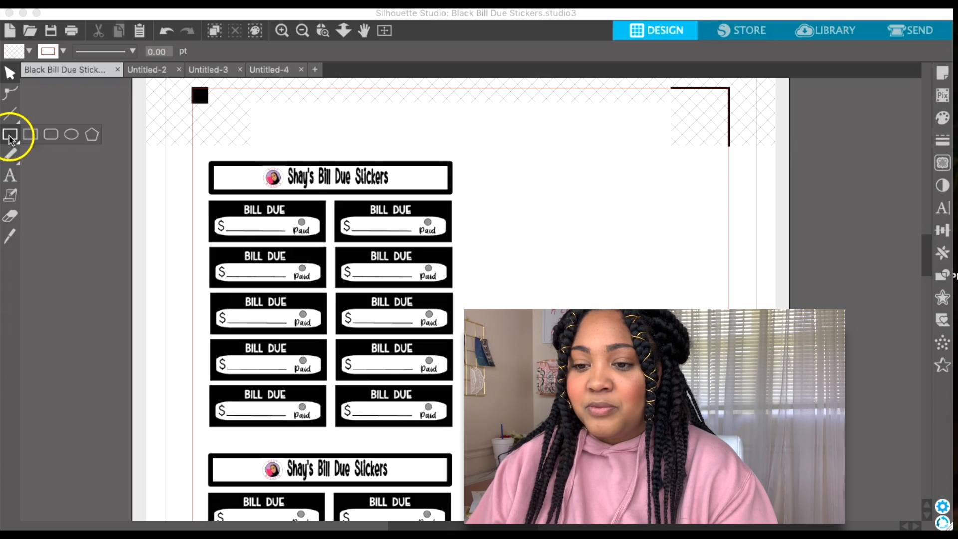
Draw a rectangle about 1.74 in wide beside the first sticker row, undo the stray second rectangle, and select the first one
left_click(31, 135)
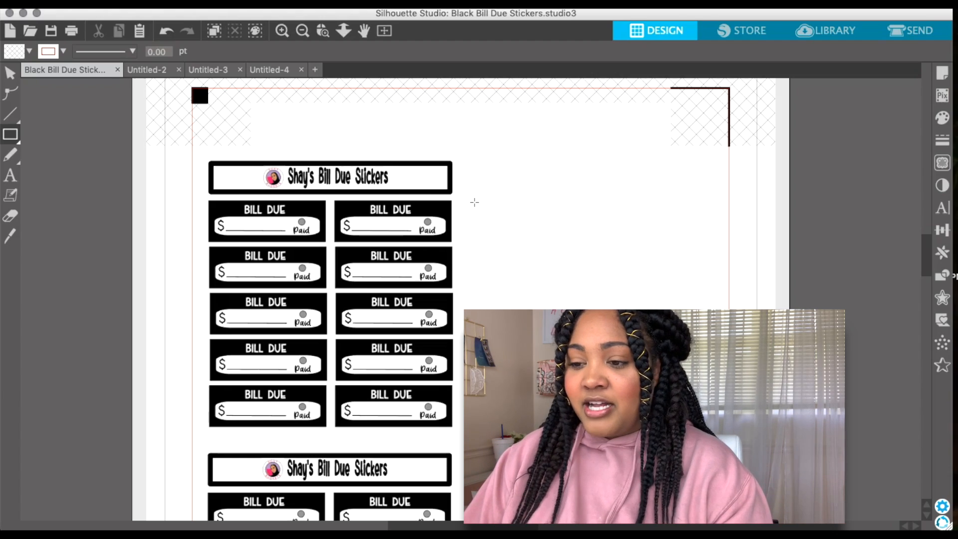
left_click_drag(474, 201, 601, 236)
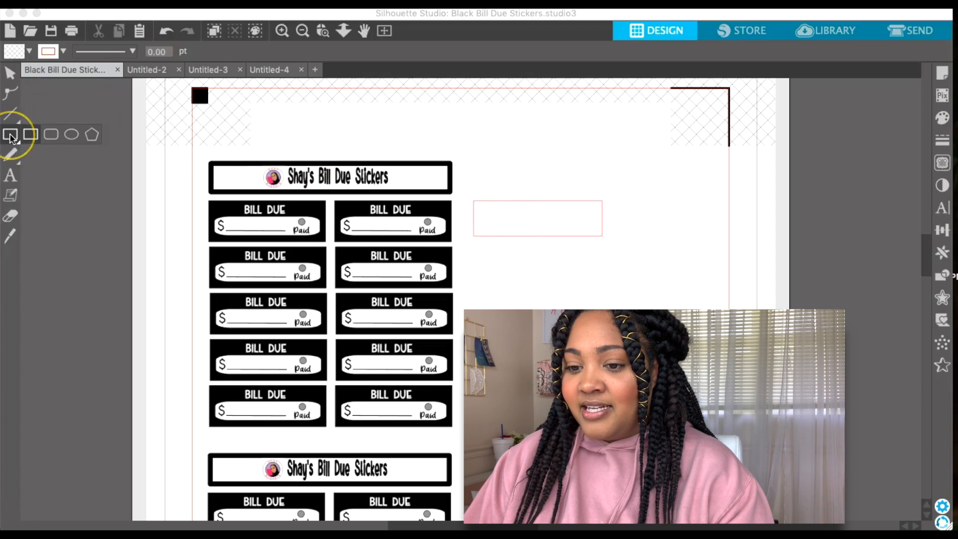
left_click(12, 75)
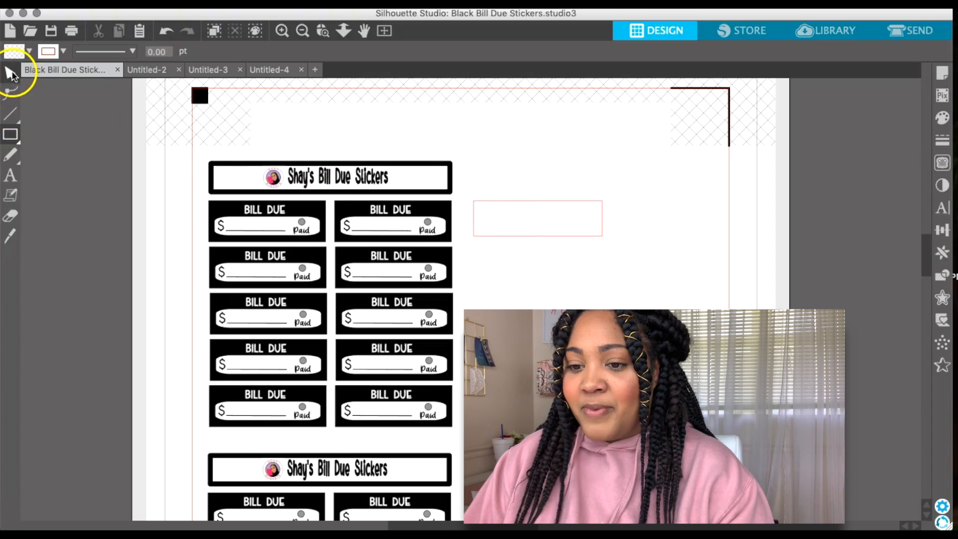
left_click(604, 284)
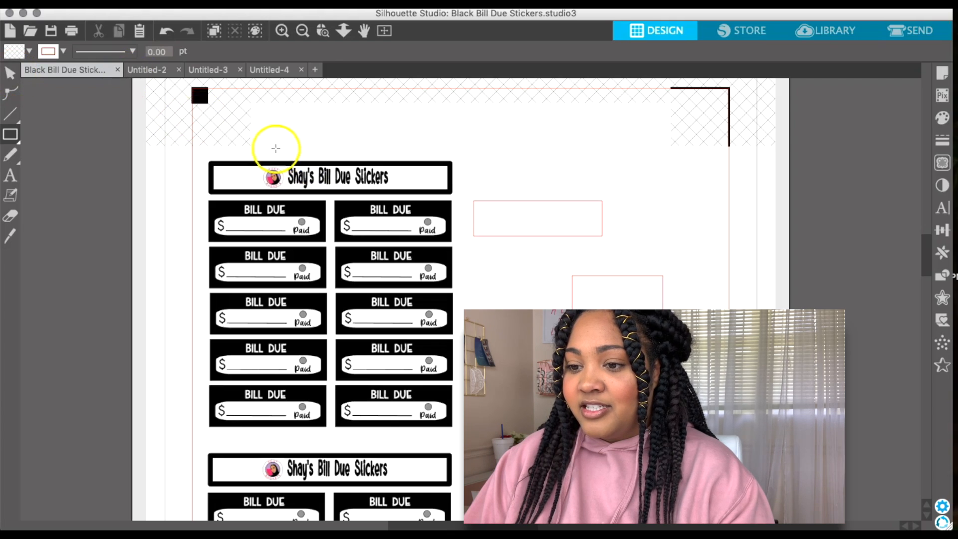
left_click(167, 30)
left_click(10, 73)
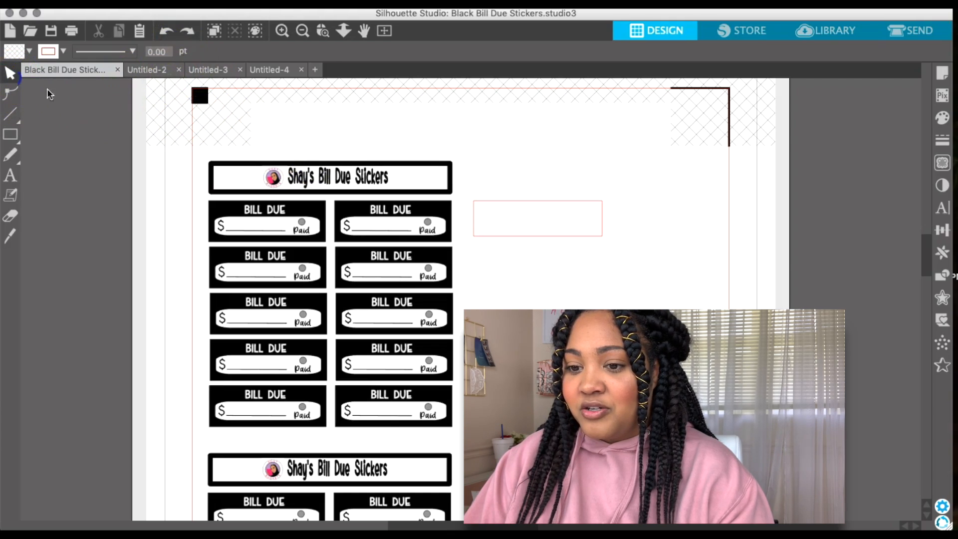
left_click(541, 202)
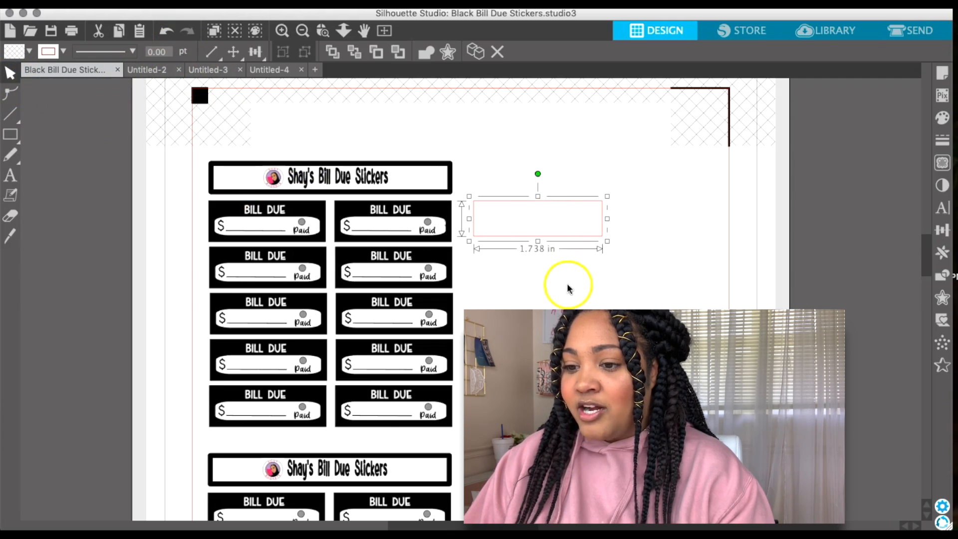
Check the size of the first bill due sticker's black background and undo its accidental shift
left_click(312, 210)
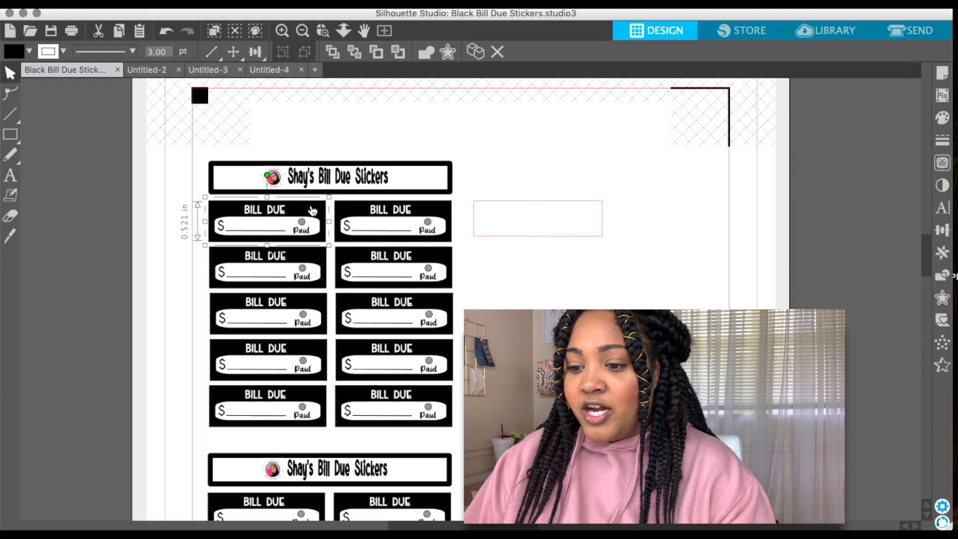
left_click_drag(311, 210, 298, 199)
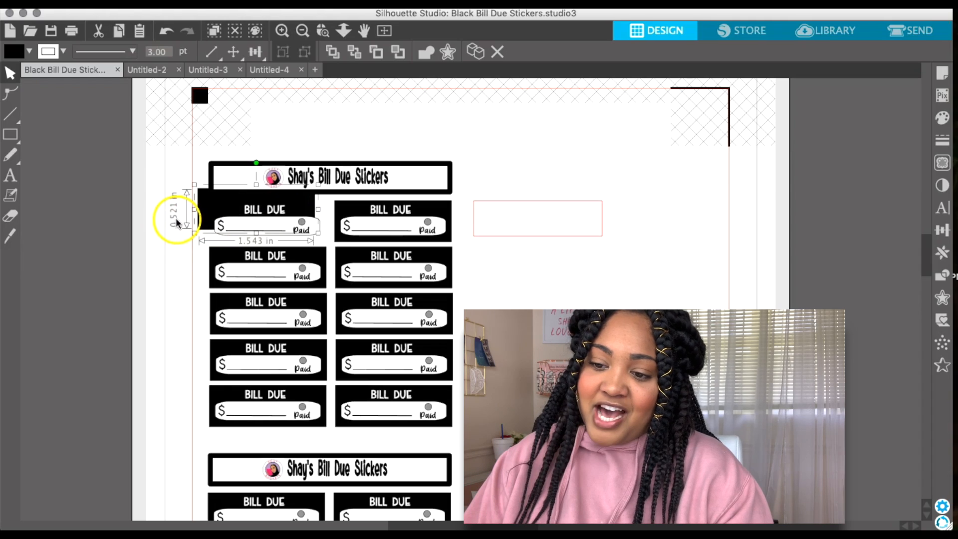
left_click(168, 34)
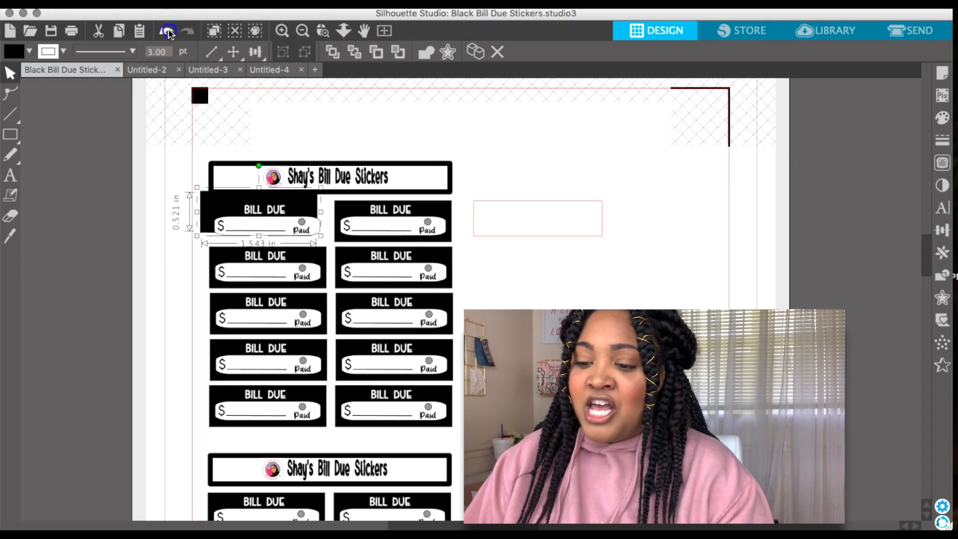
Narrow the new rectangle beside the stickers to about 1.535 in wide
left_click(501, 207)
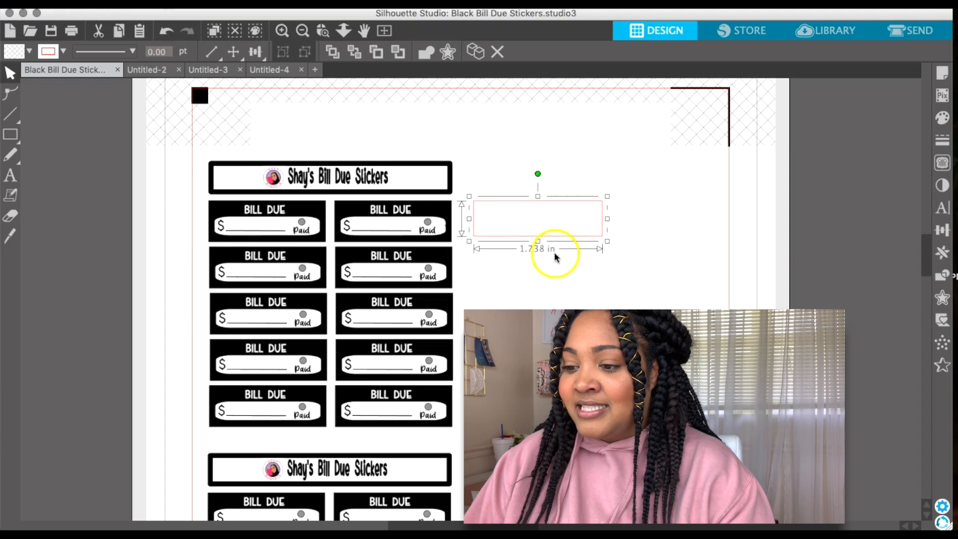
left_click_drag(607, 219, 584, 219)
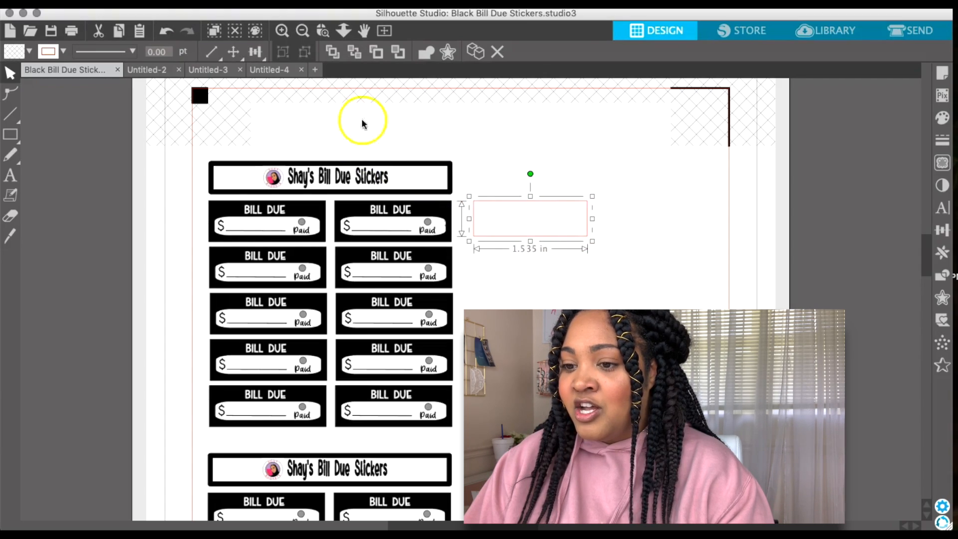
mouse_move(218, 60)
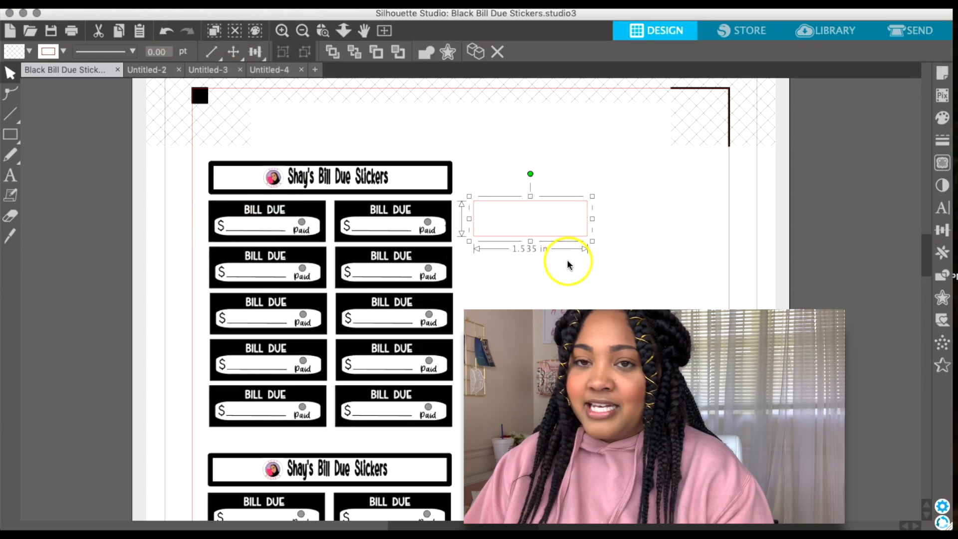
left_click(556, 209)
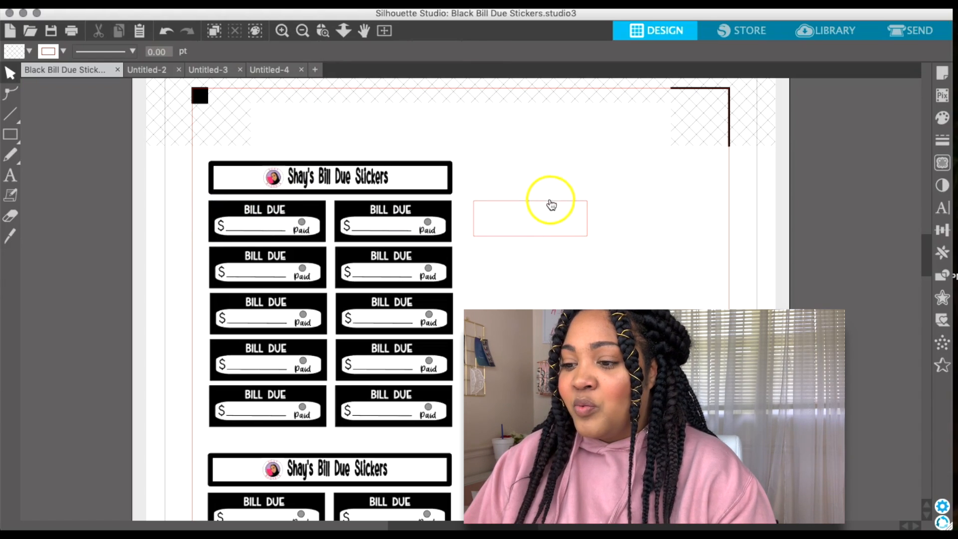
Fill the new rectangle beside the stickers with bright pink
left_click(549, 201)
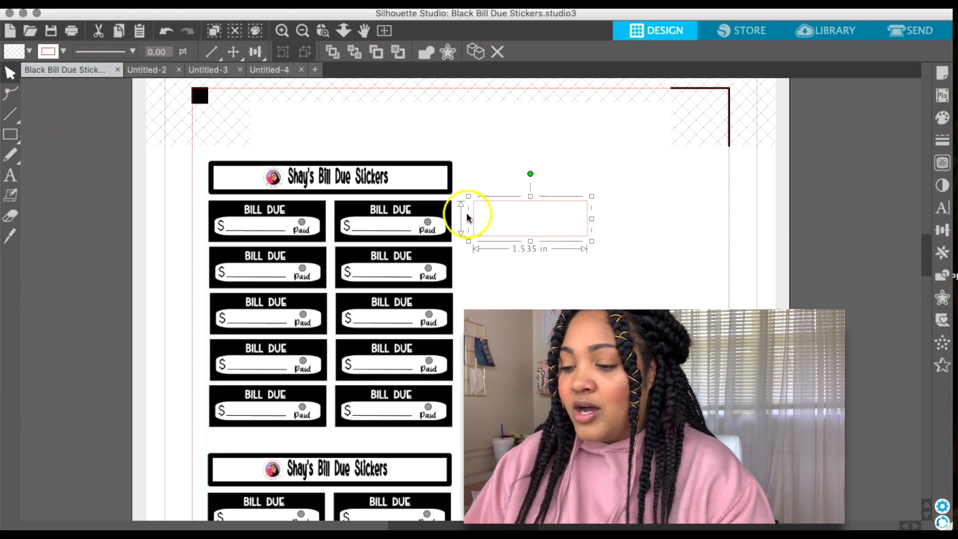
left_click(30, 52)
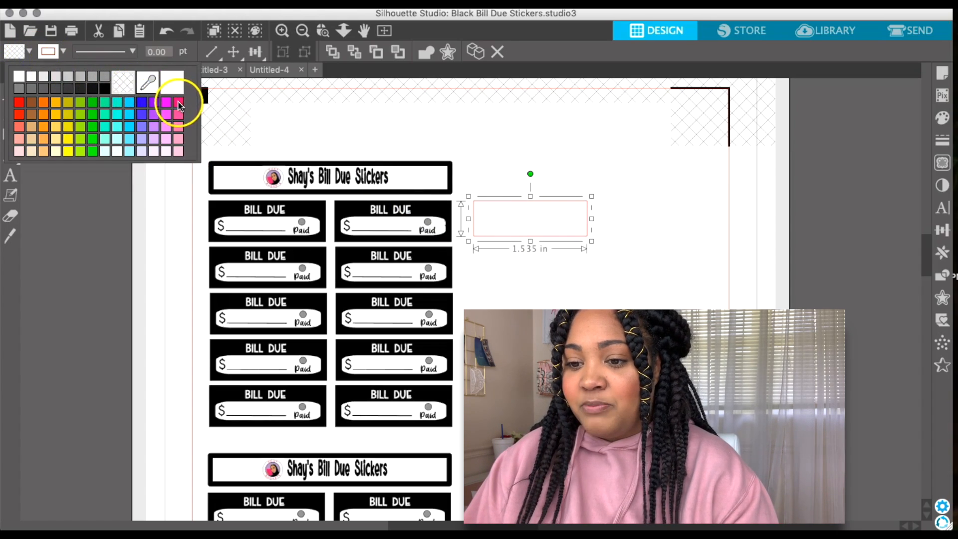
left_click(15, 52)
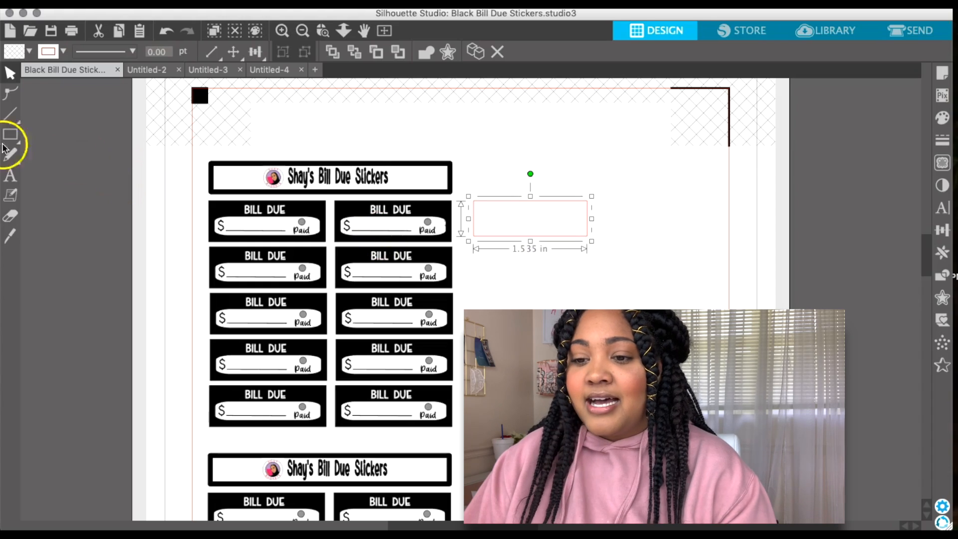
left_click(15, 51)
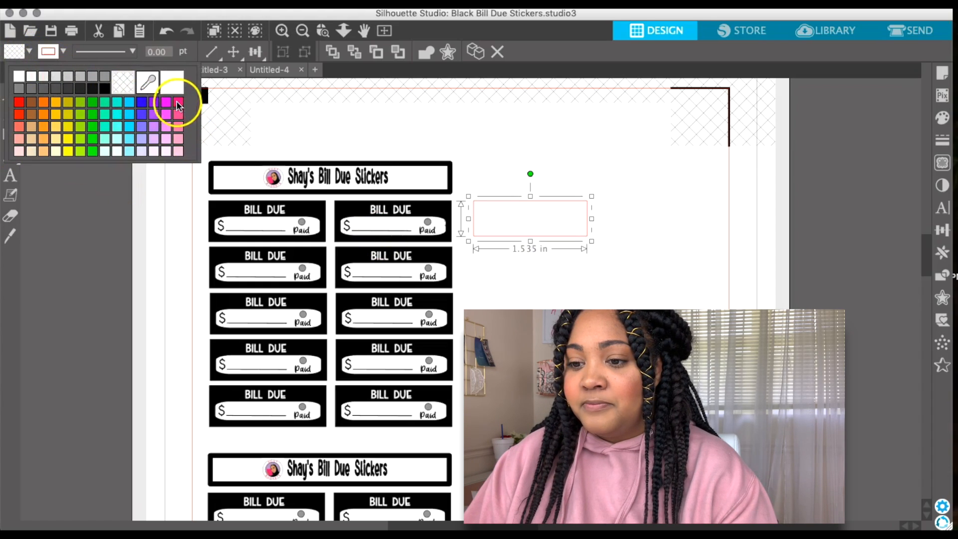
left_click(179, 103)
left_click(552, 227)
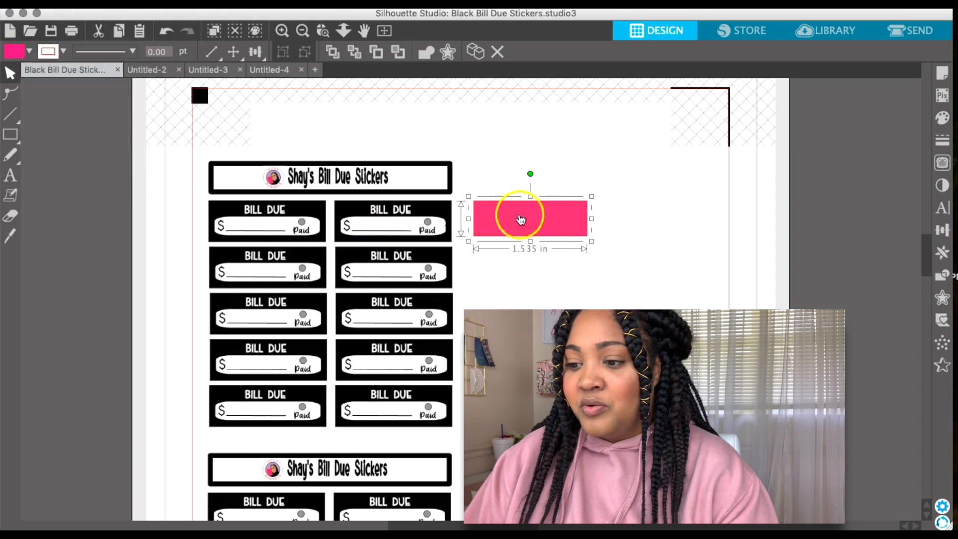
Look at the line colour choices and nudge the pink rectangle slightly to the right
left_click(66, 53)
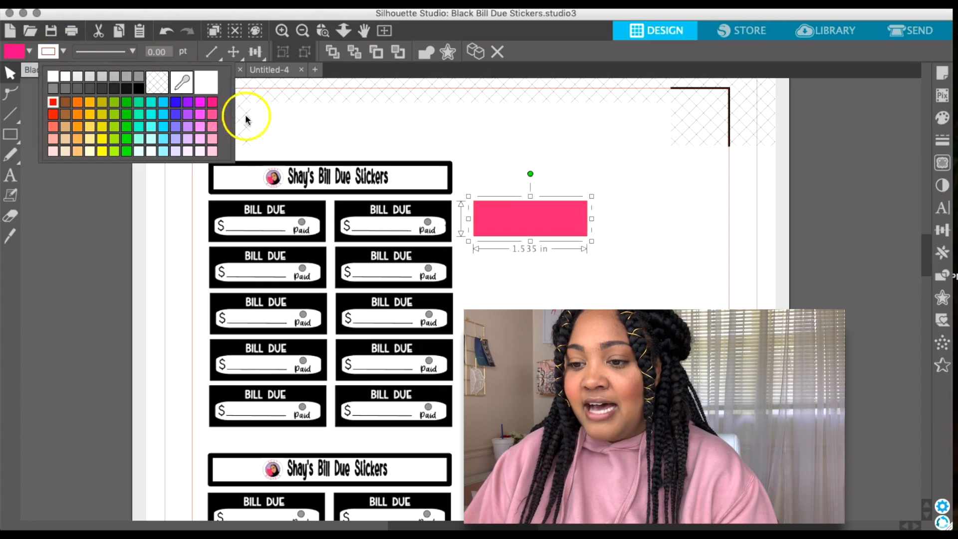
left_click(588, 284)
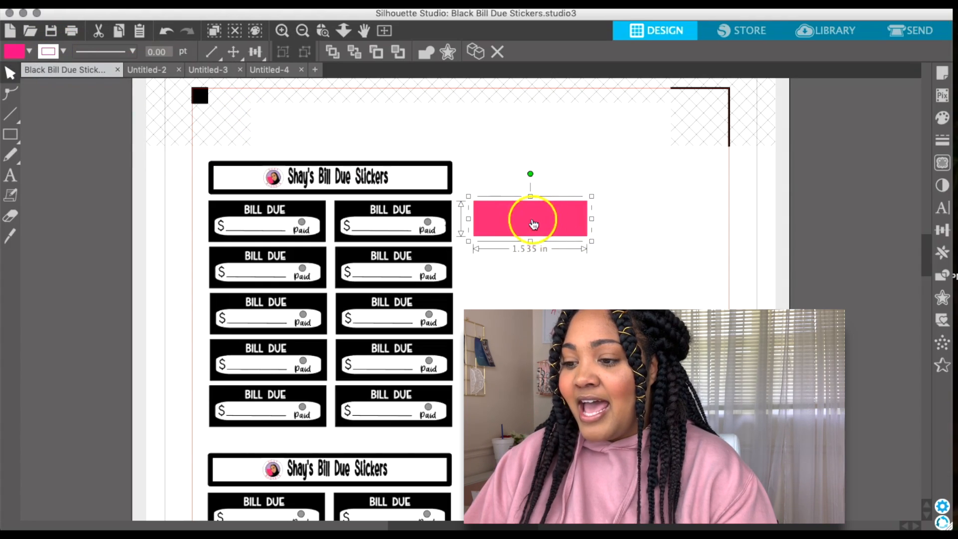
left_click_drag(536, 208, 536, 206)
left_click(654, 212)
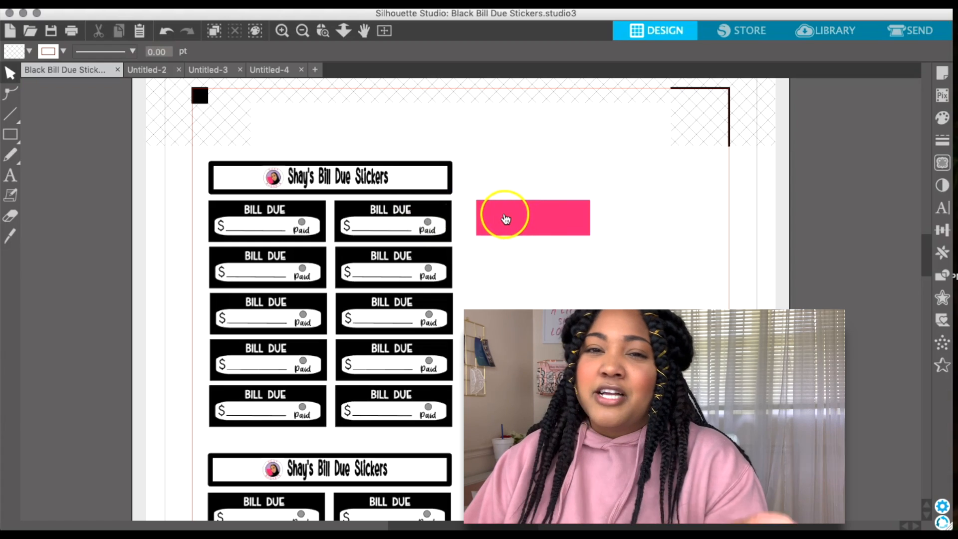
Draw a smaller unfilled rectangle inside the upper part of the pink rectangle
left_click(13, 141)
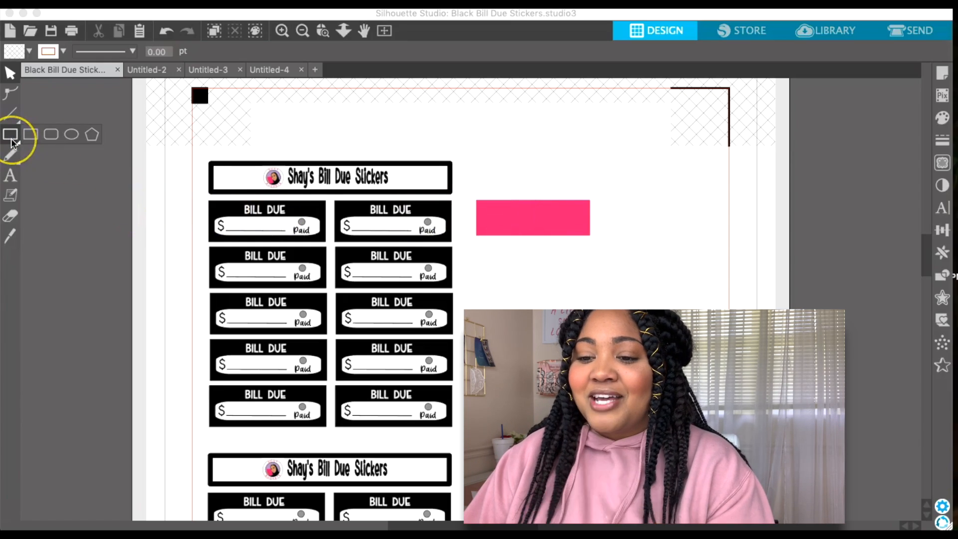
left_click(49, 135)
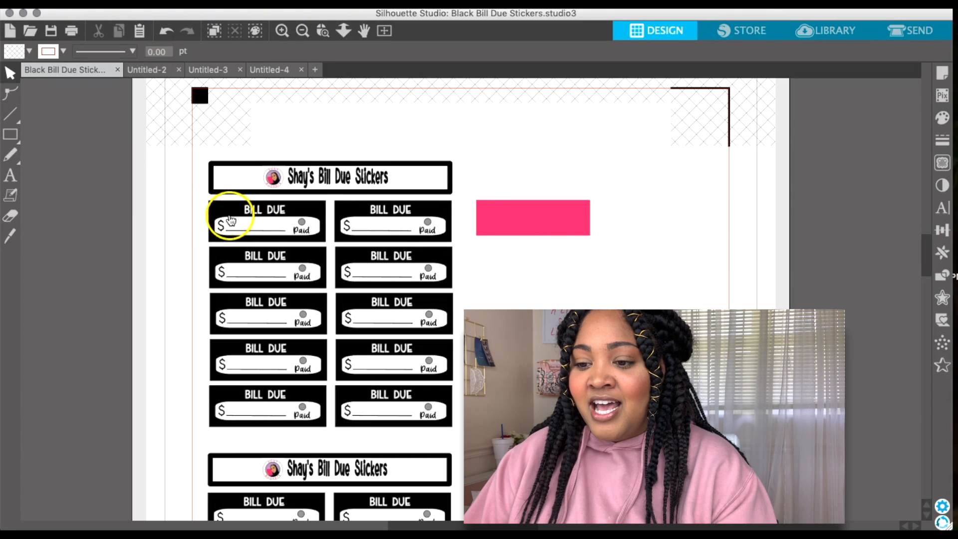
left_click(13, 137)
left_click(40, 138)
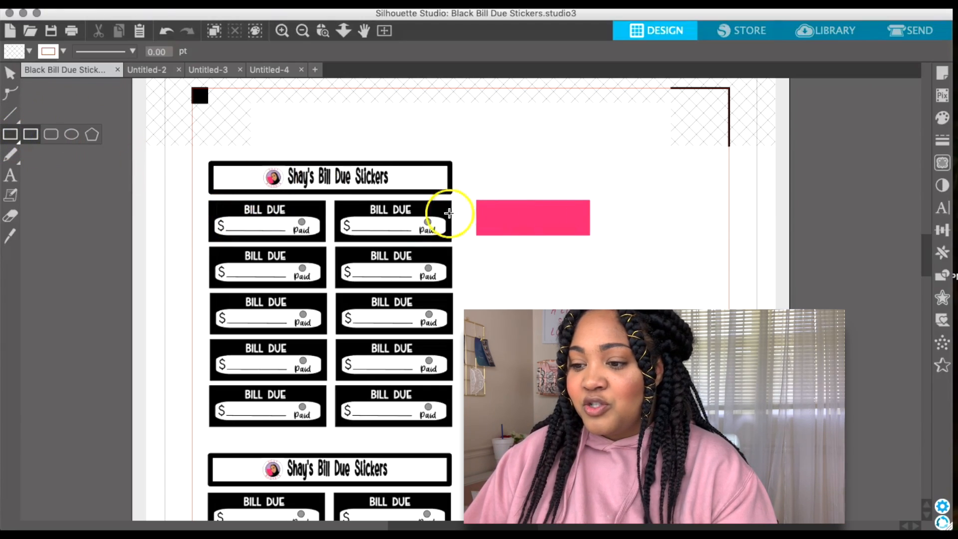
left_click(12, 136)
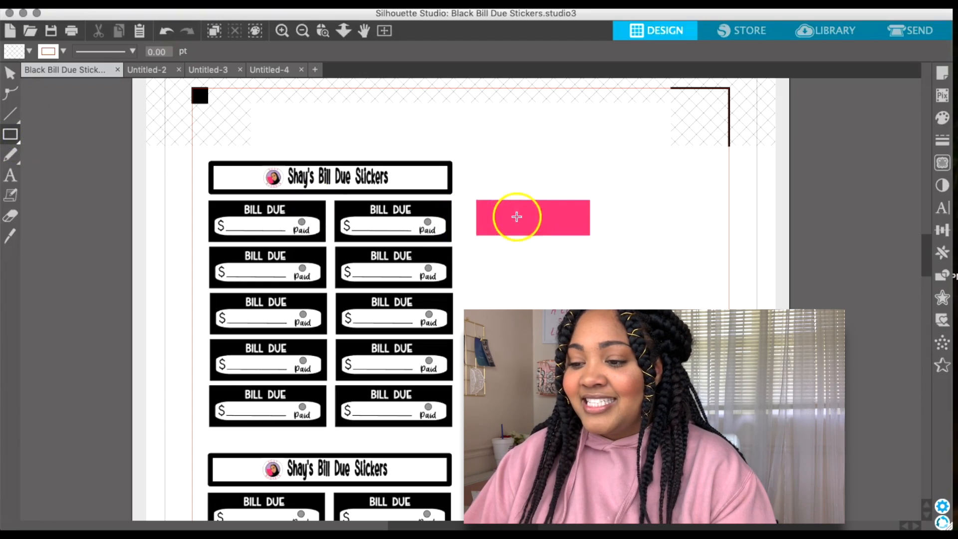
left_click_drag(486, 208, 556, 218)
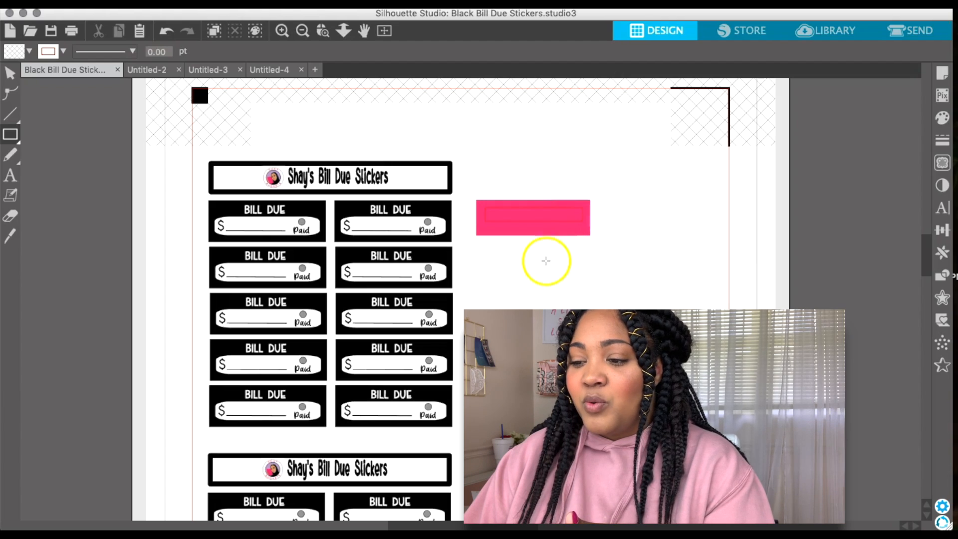
Try drawing and moving an unfilled rectangle on the blank page below the pink one, and delete it
left_click_drag(492, 269, 587, 290)
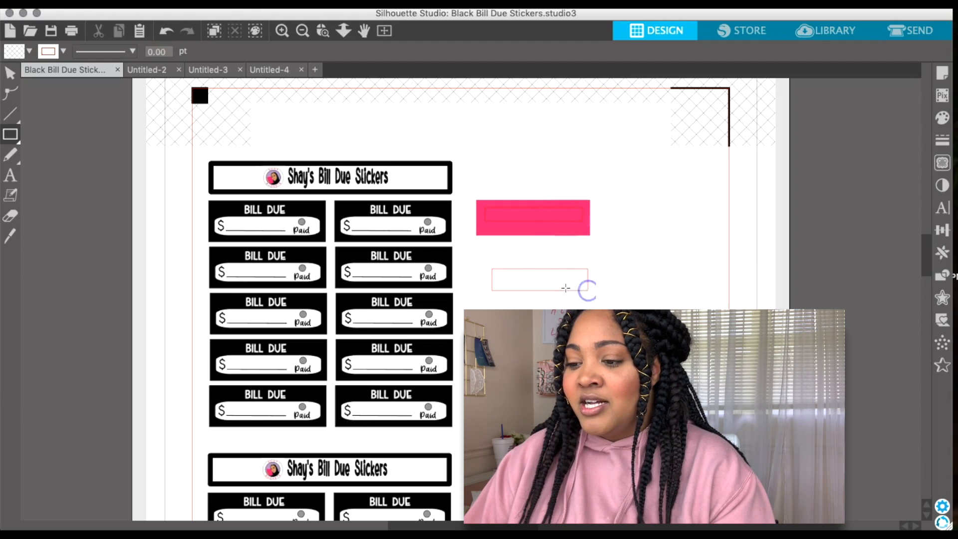
left_click(10, 74)
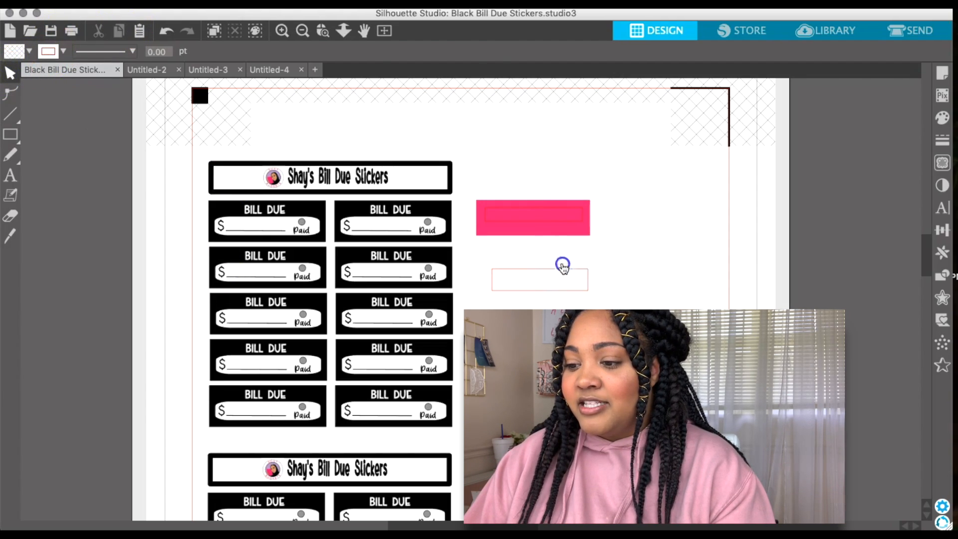
left_click_drag(562, 267, 554, 212)
left_click_drag(581, 274, 592, 303)
left_click(548, 240)
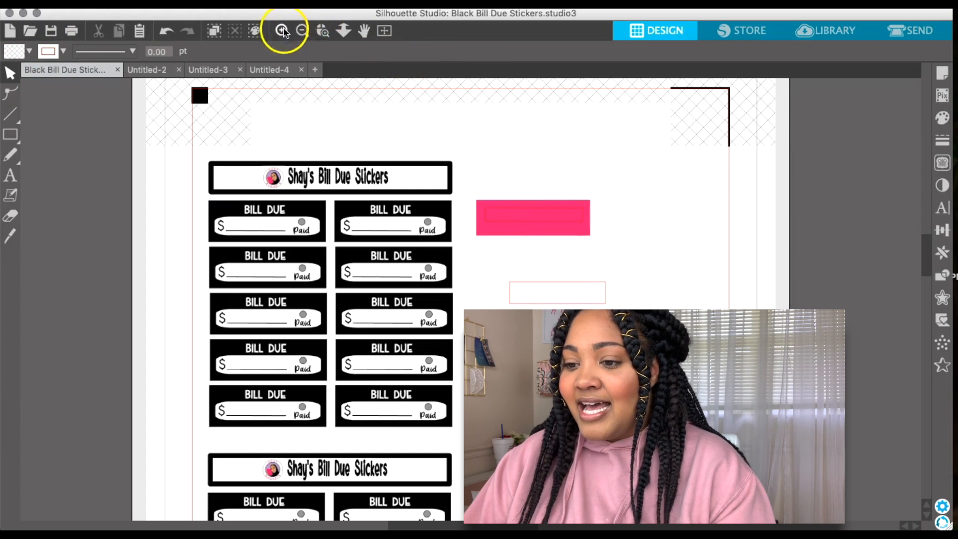
left_click(569, 282)
key("Delete")
Move the unfilled inner rectangle slightly lower within the pink rectangle by its outline and deselect it
left_click(281, 32)
left_click(281, 31)
scroll(759, 150, "right", 1)
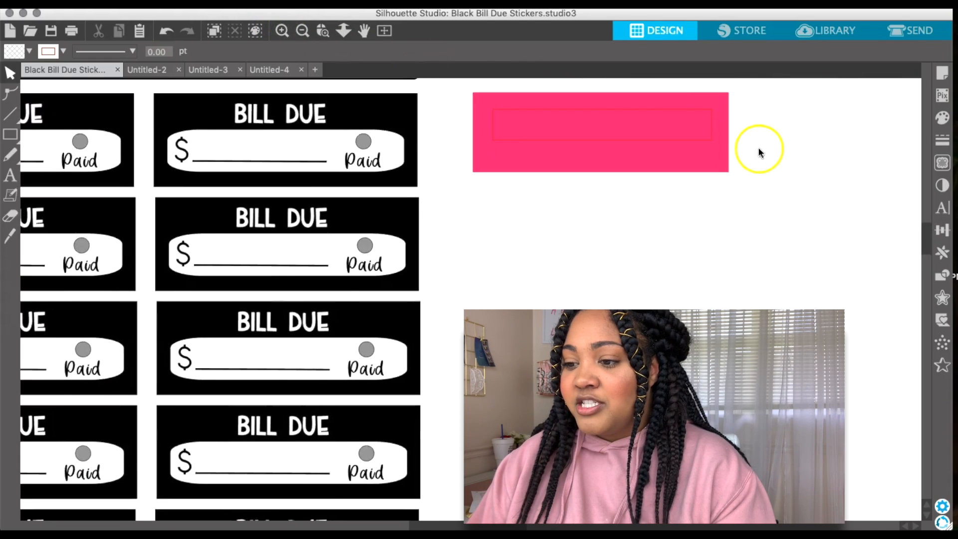
scroll(758, 149, "right", 3)
scroll(535, 145, "down", 1)
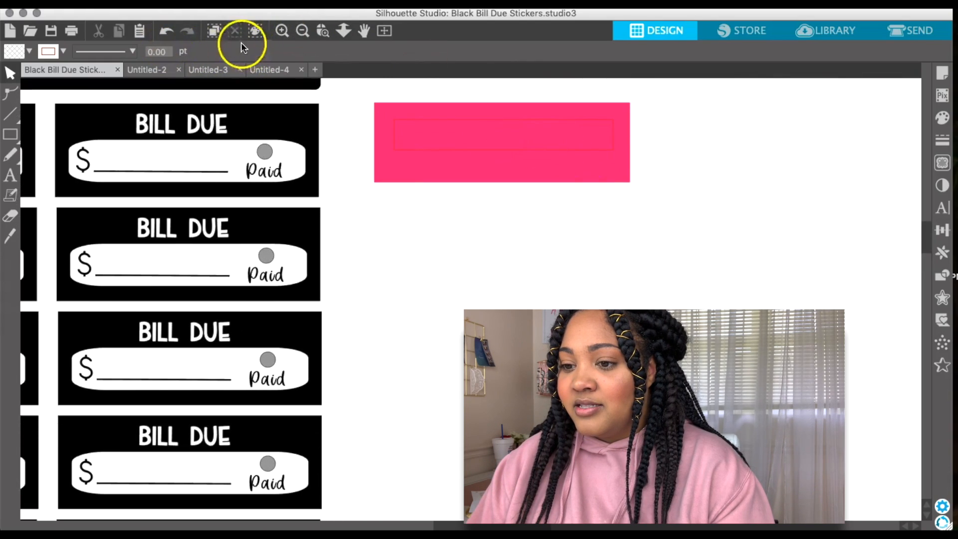
left_click(281, 32)
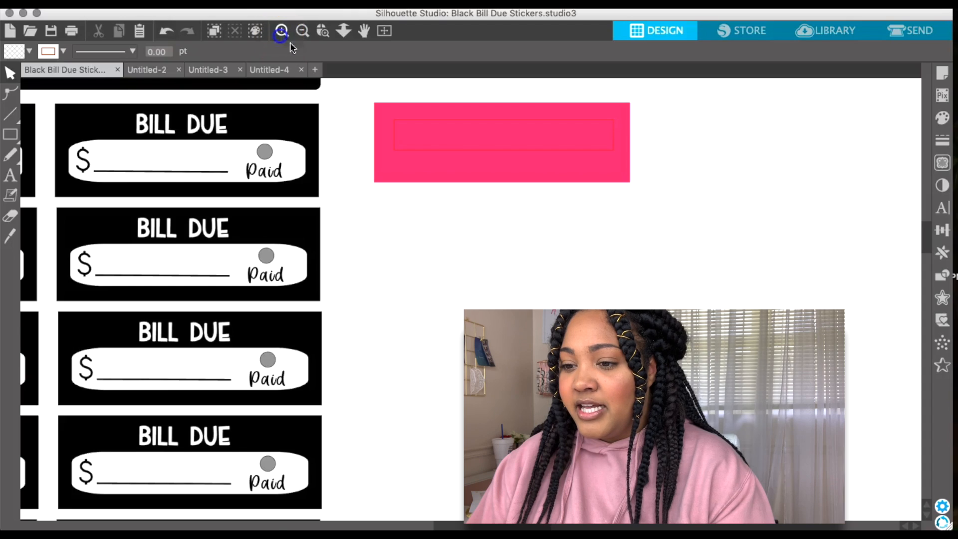
scroll(648, 208, "up", 3)
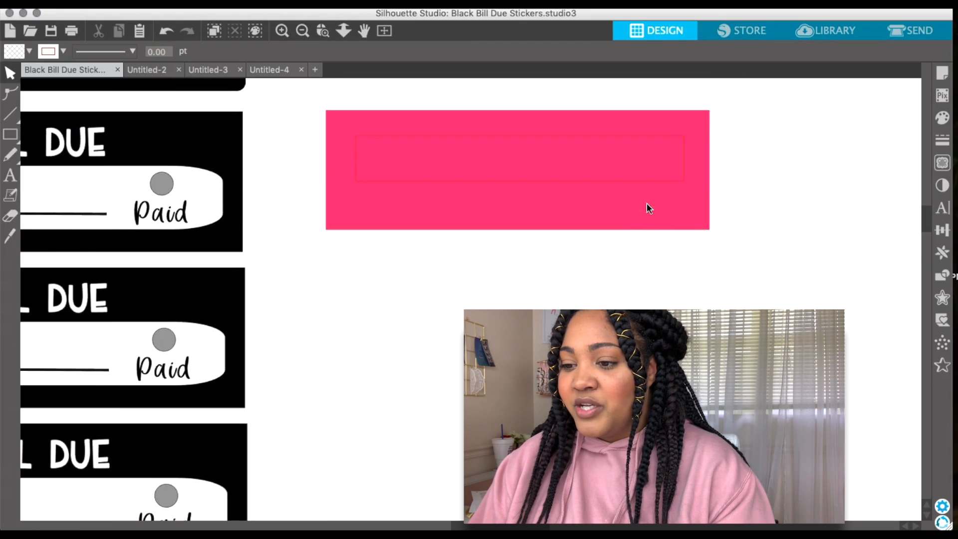
left_click_drag(563, 184, 568, 205)
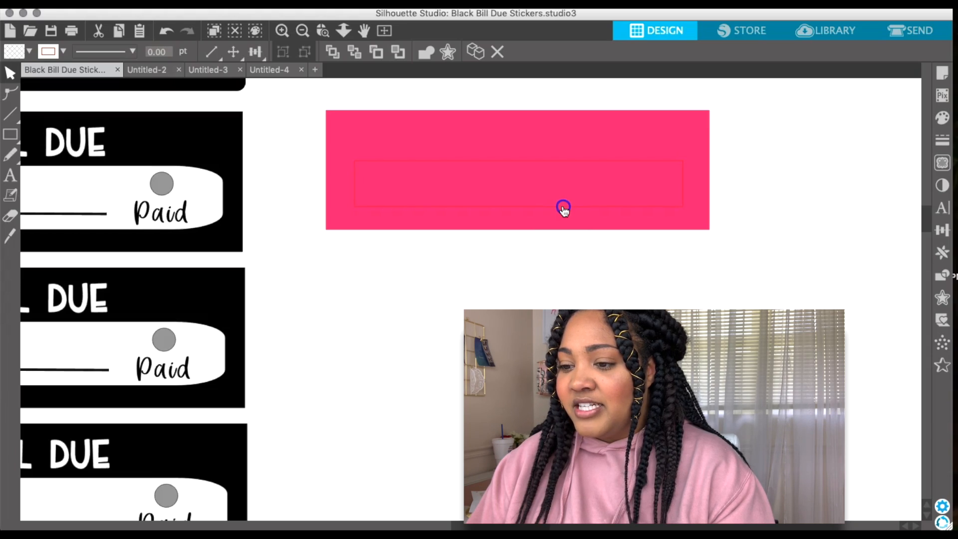
left_click(502, 141)
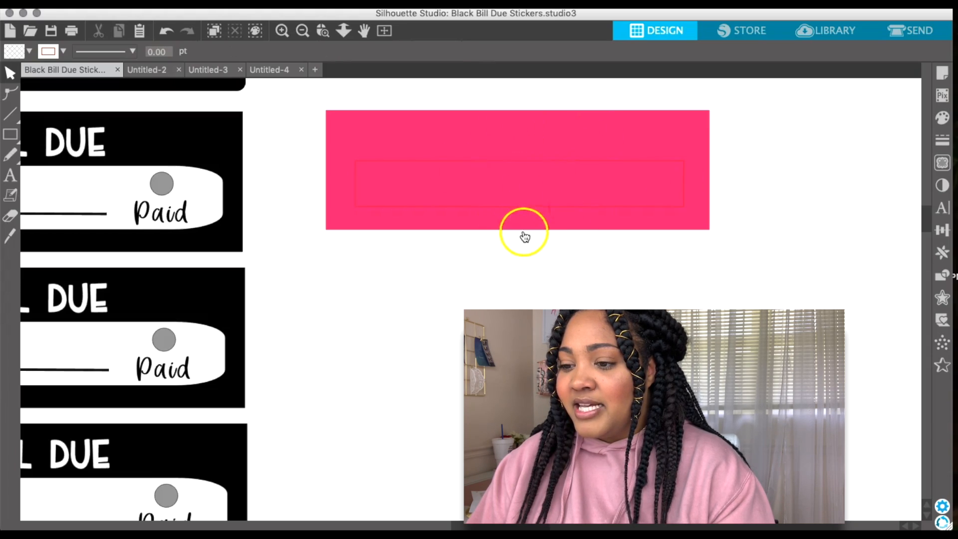
scroll(562, 281, "up", 1)
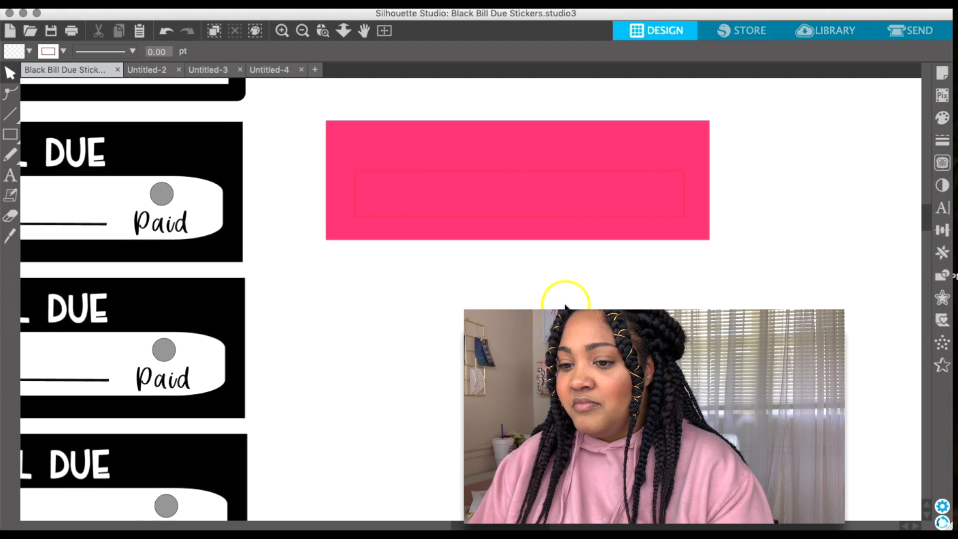
scroll(564, 299, "up", 1)
scroll(391, 205, "up", 1)
scroll(449, 246, "up", 1)
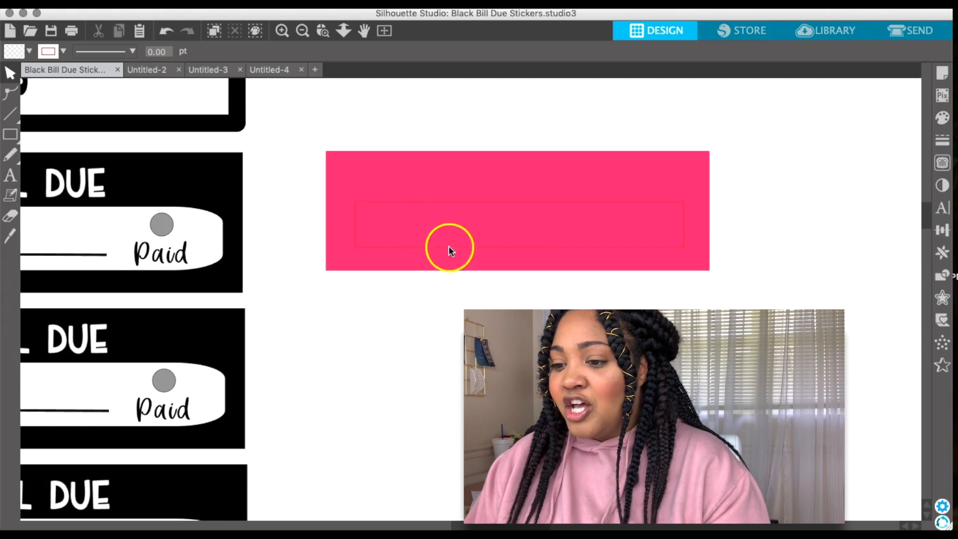
scroll(375, 231, "up", 3)
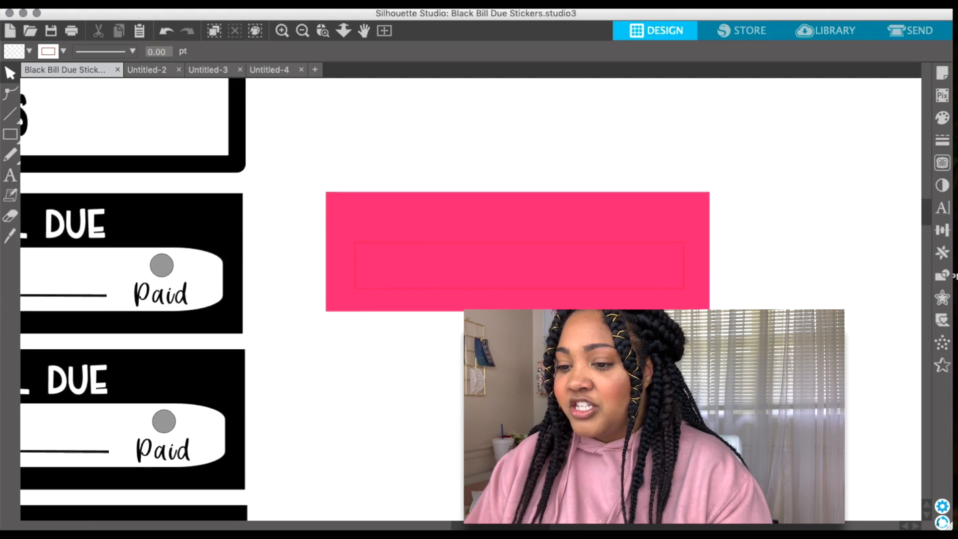
left_click_drag(925, 214, 925, 223)
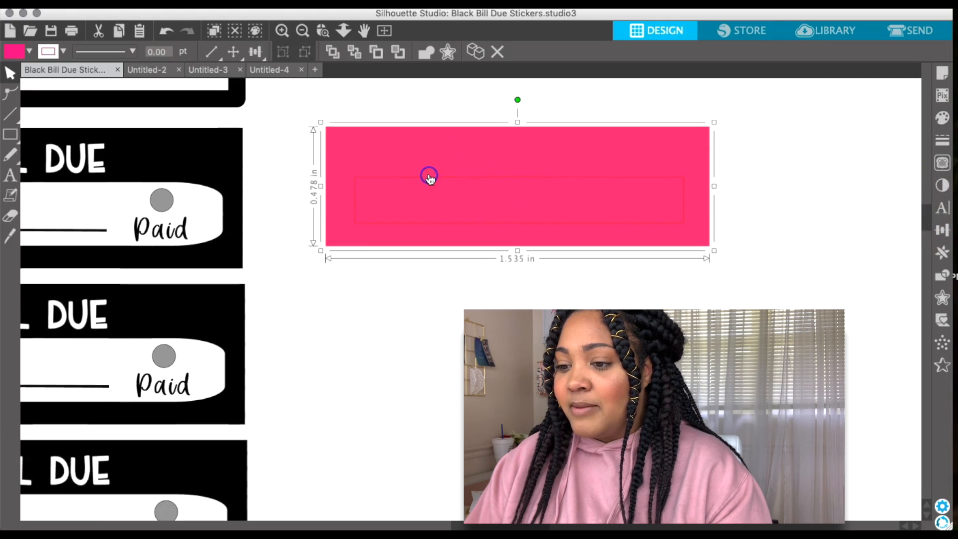
Move the pink rectangle straight down until it sits clear below the unfilled inner rectangle
left_click(831, 187)
left_click(680, 180)
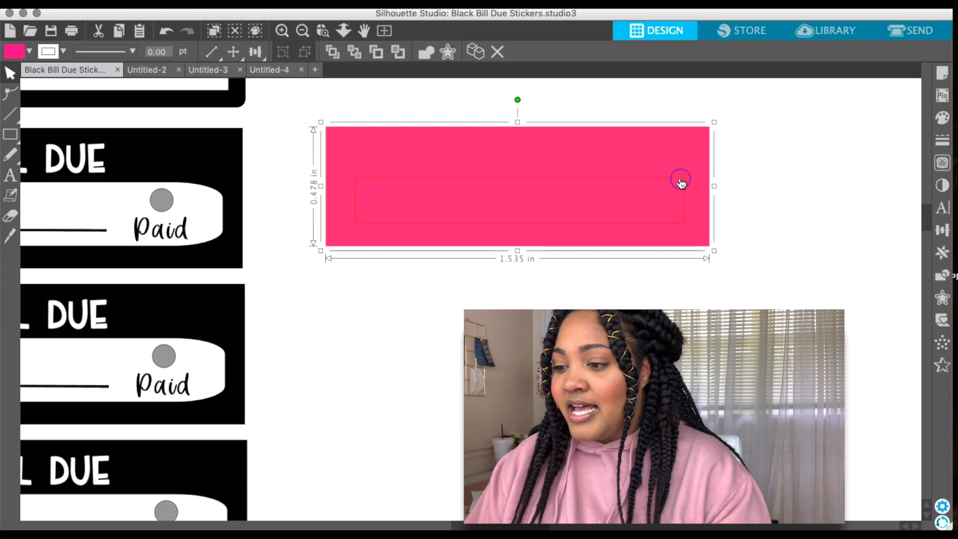
left_click_drag(539, 184, 546, 287)
Fill the smaller unfilled rectangle with white and change its line colour to deep pink
left_click(528, 182)
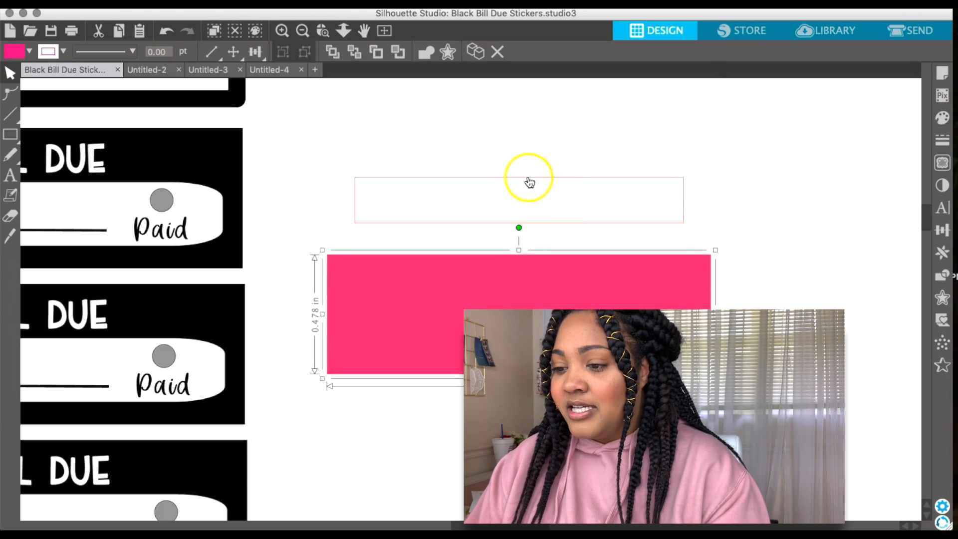
left_click(15, 51)
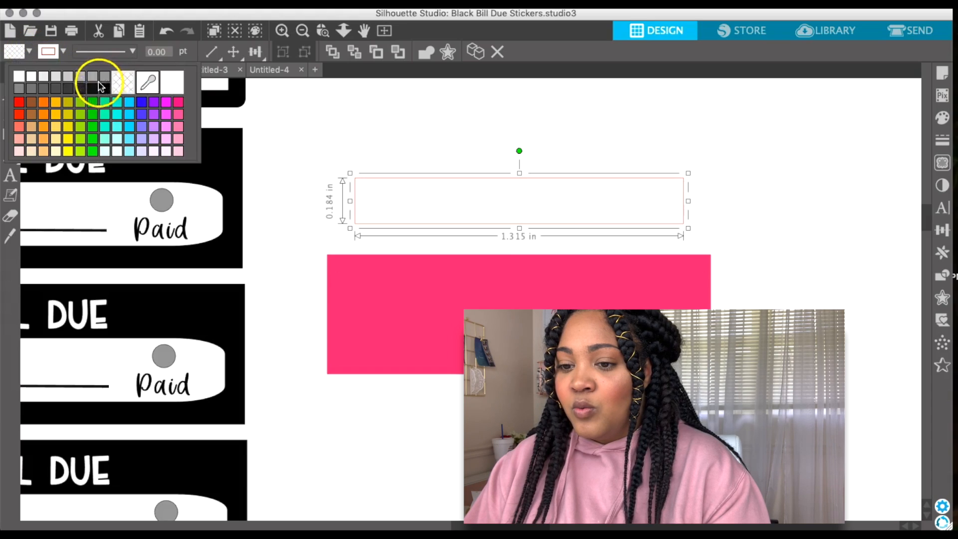
left_click(19, 76)
left_click(61, 52)
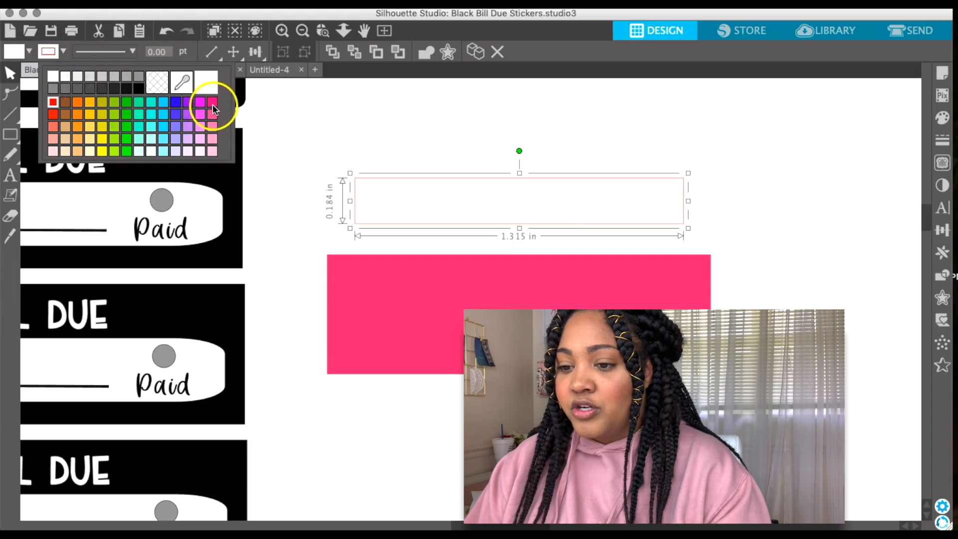
left_click(214, 109)
Move the pink rectangle back up behind the white rectangle so it frames it, and deselect it
left_click_drag(505, 352, 505, 230)
left_click(493, 270)
scroll(600, 252, "up", 3)
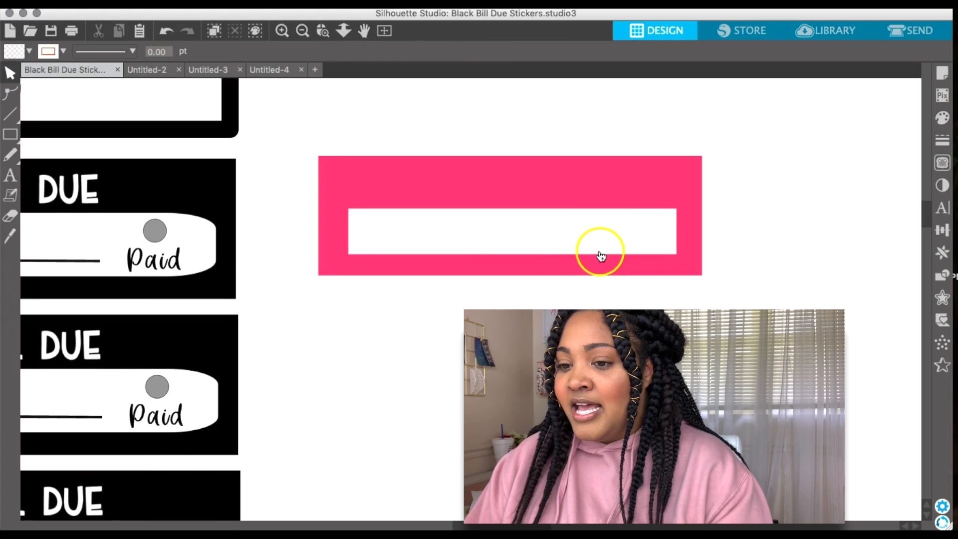
scroll(600, 252, "right", 5)
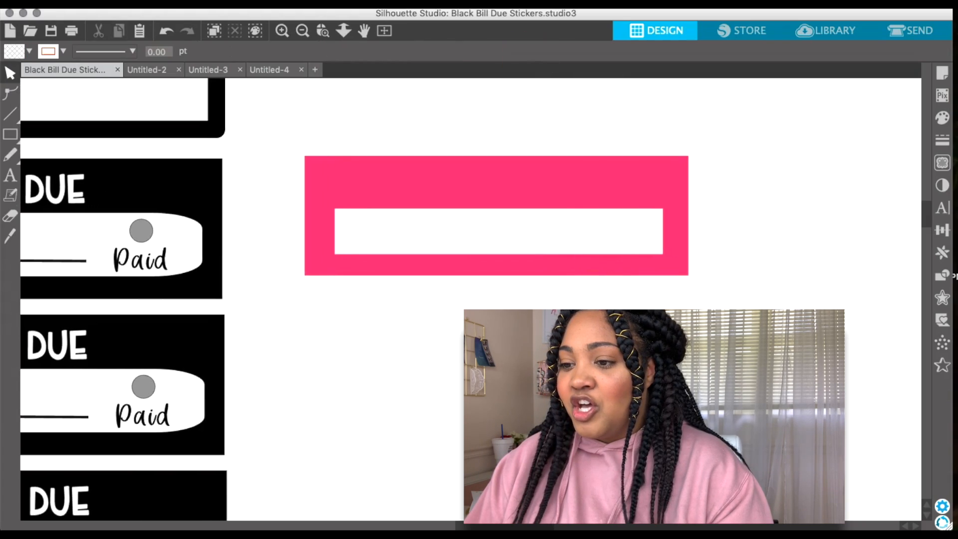
Add the text "bill due" on the blank area just above the pink rectangle
left_click(303, 33)
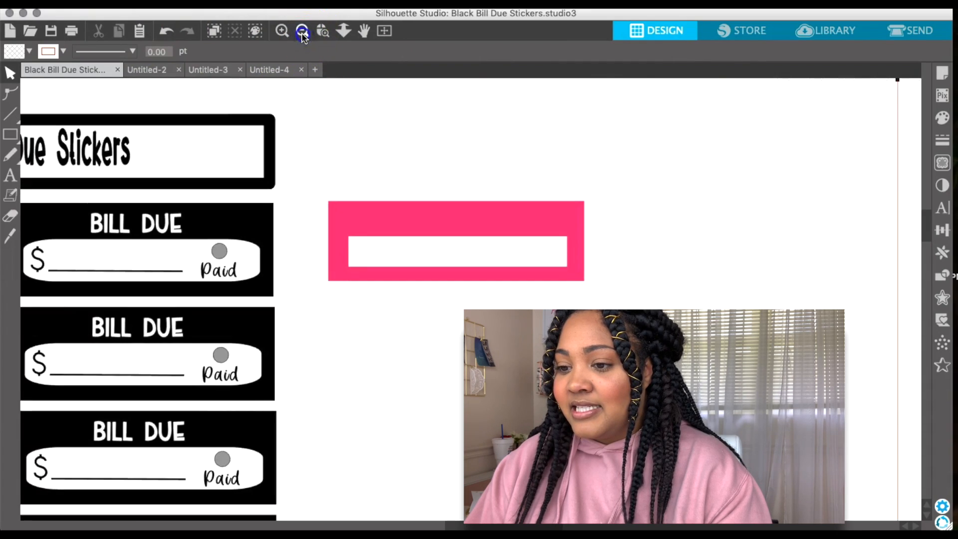
left_click(302, 32)
scroll(502, 183, "left", 6)
scroll(502, 183, "left", 7)
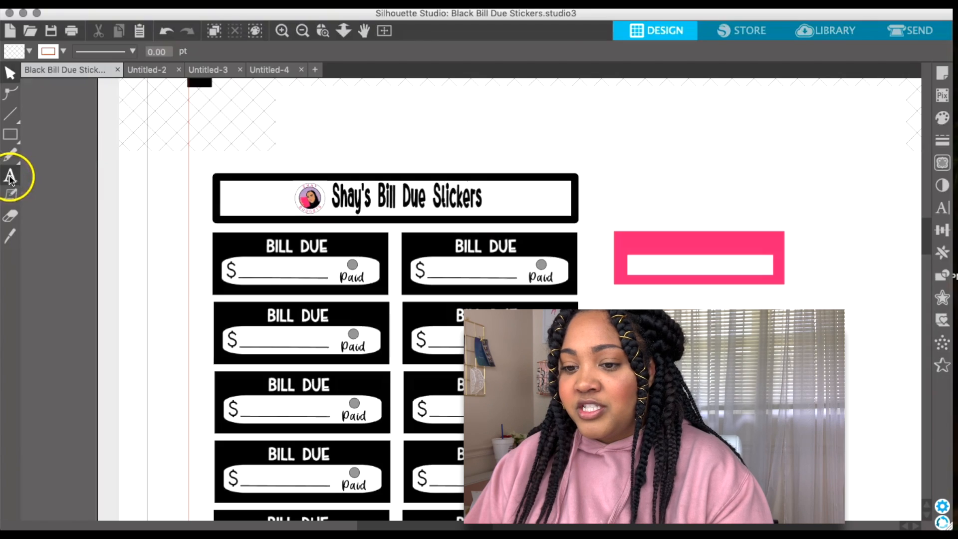
left_click(10, 175)
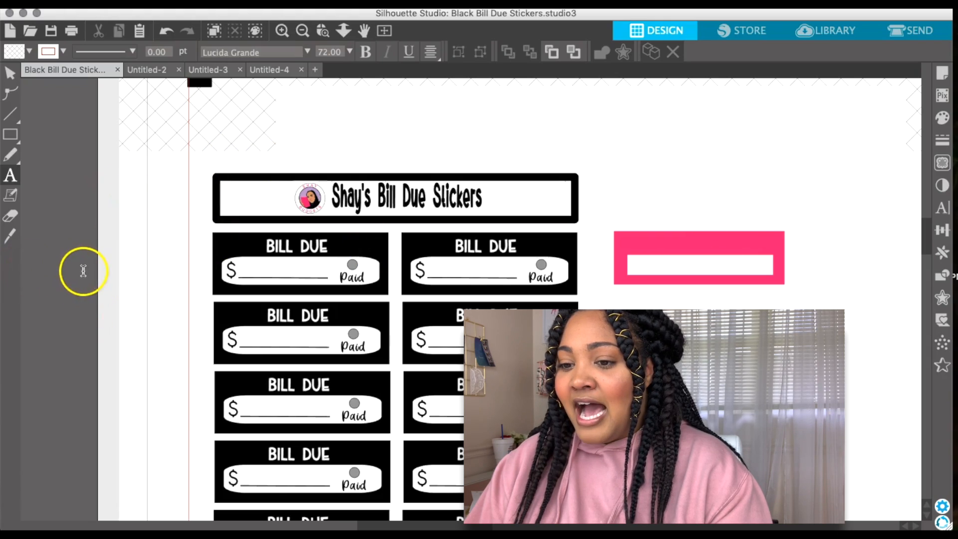
scroll(68, 269, "left", 5)
scroll(798, 215, "right", 3)
scroll(791, 216, "right", 5)
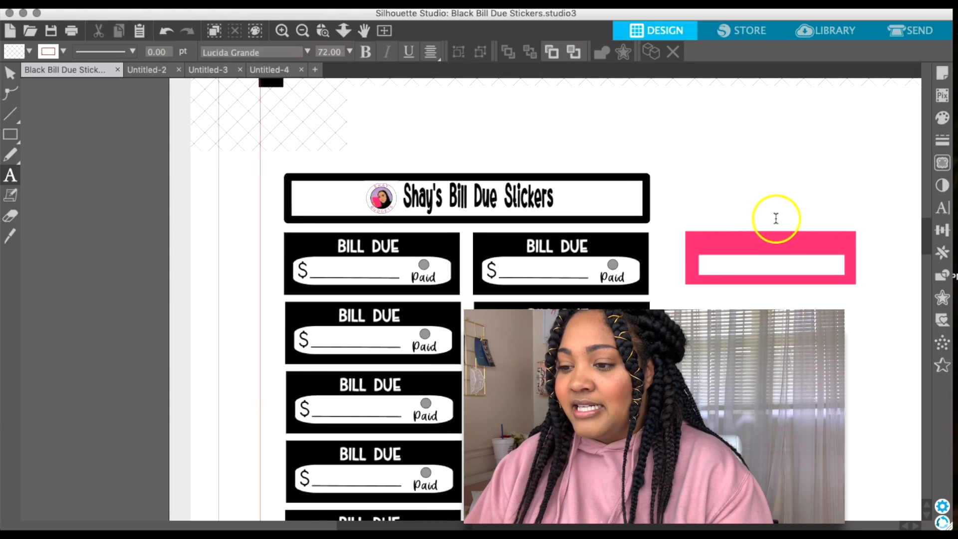
scroll(592, 263, "right", 10)
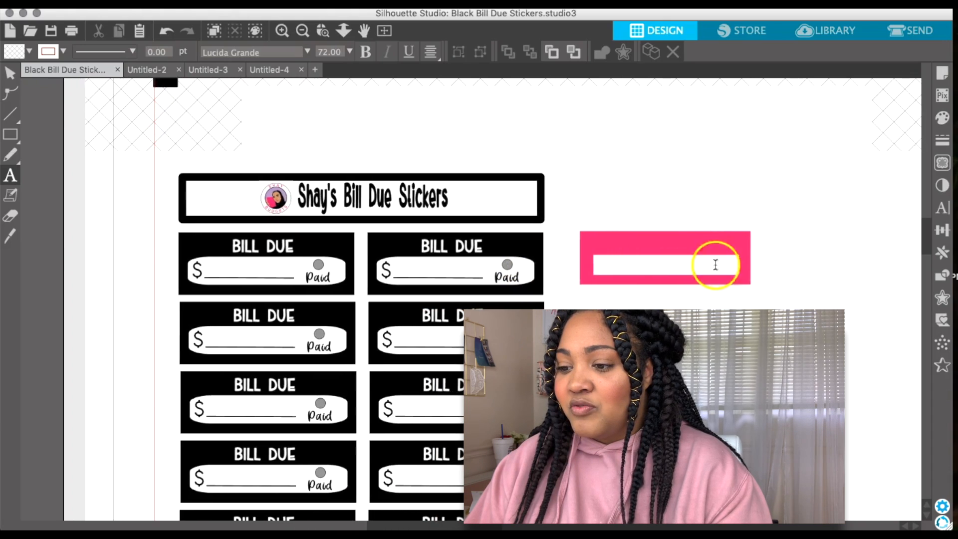
scroll(455, 283, "right", 2)
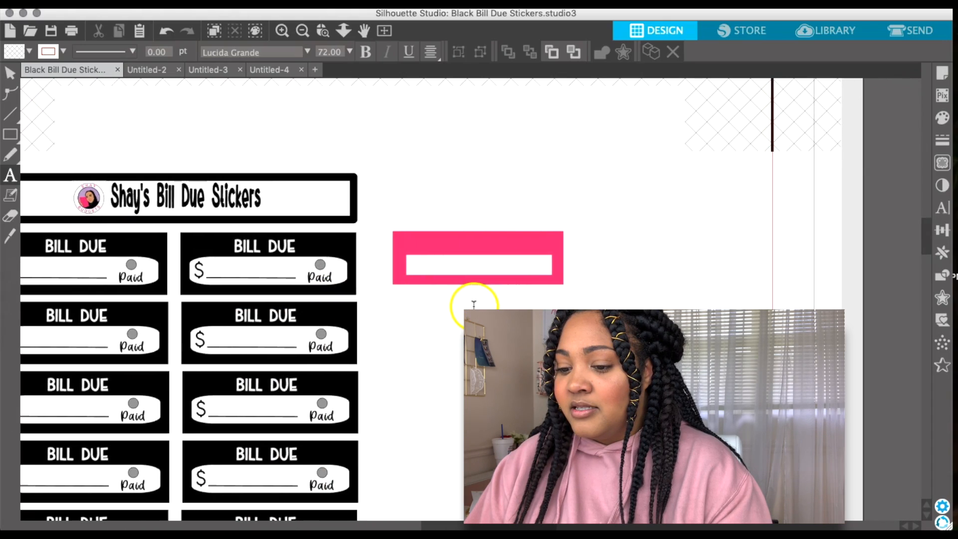
left_click(435, 190)
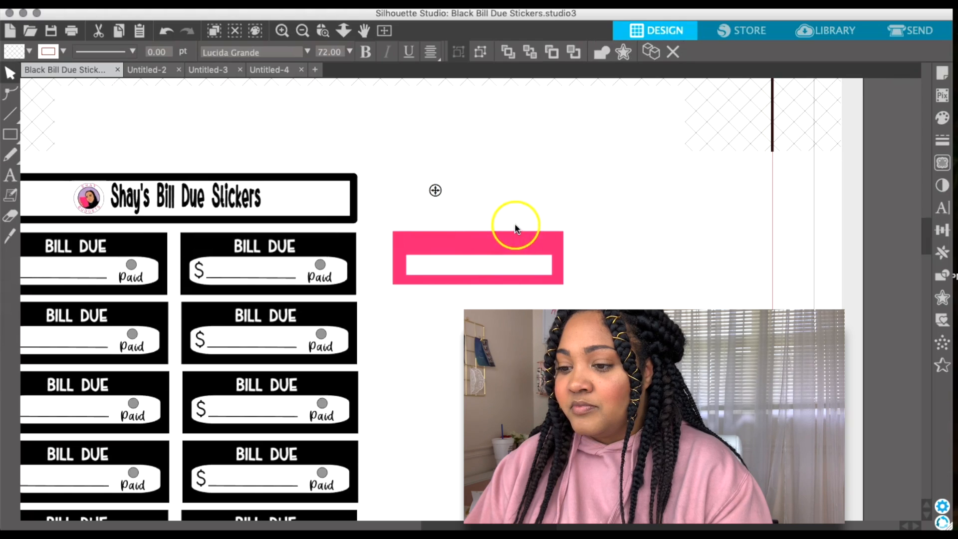
type("bill due")
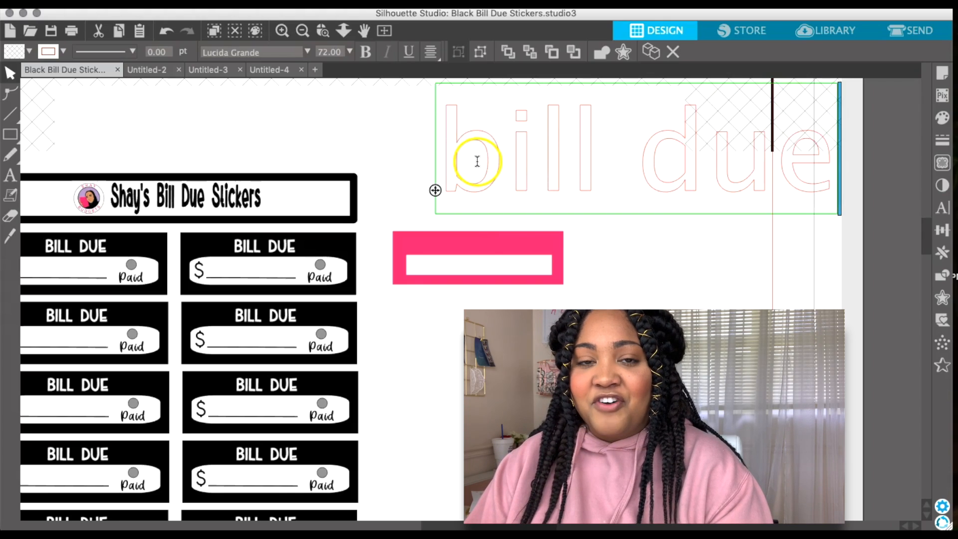
Set the font size of the whole "bill due" text to 12 pt
left_click(449, 155)
left_click_drag(449, 155, 829, 194)
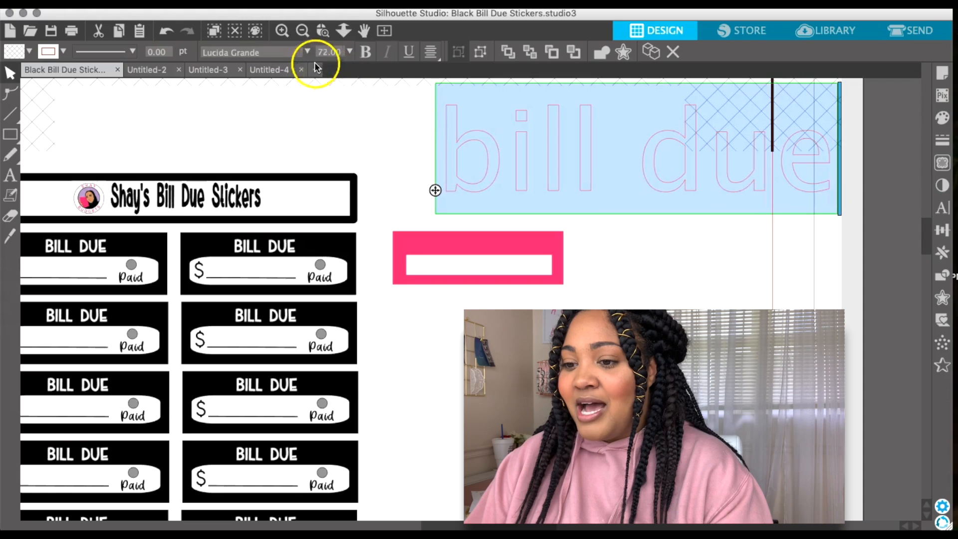
left_click(350, 52)
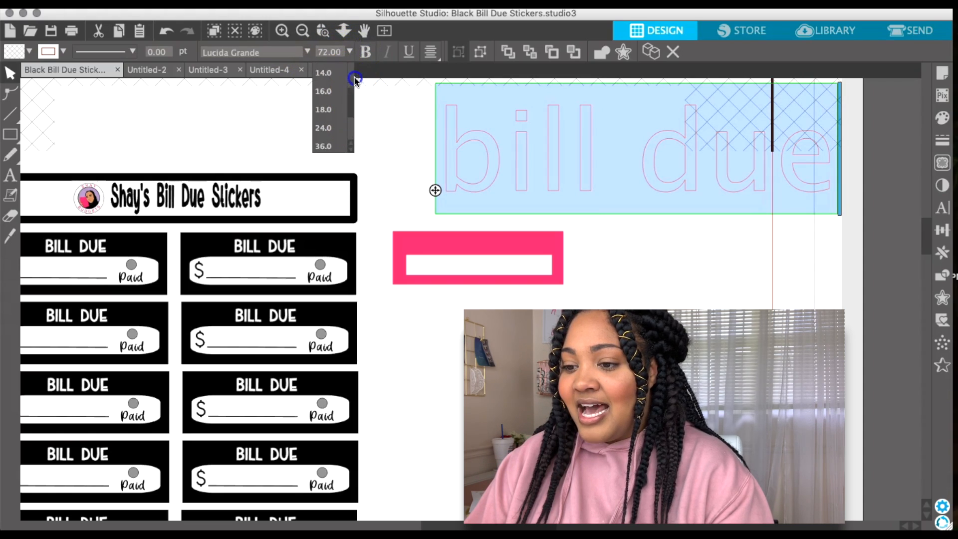
left_click_drag(352, 101, 353, 87)
left_click(330, 82)
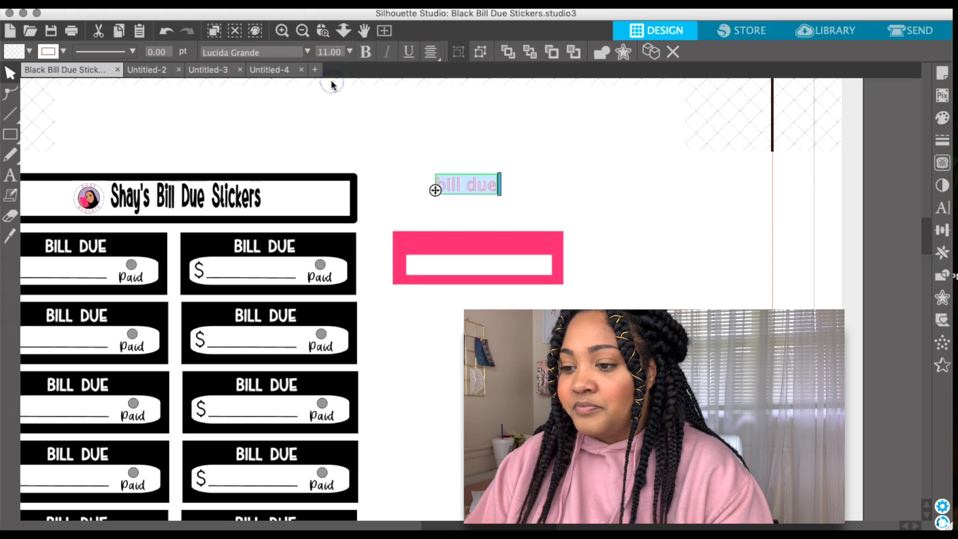
left_click(349, 52)
left_click(337, 98)
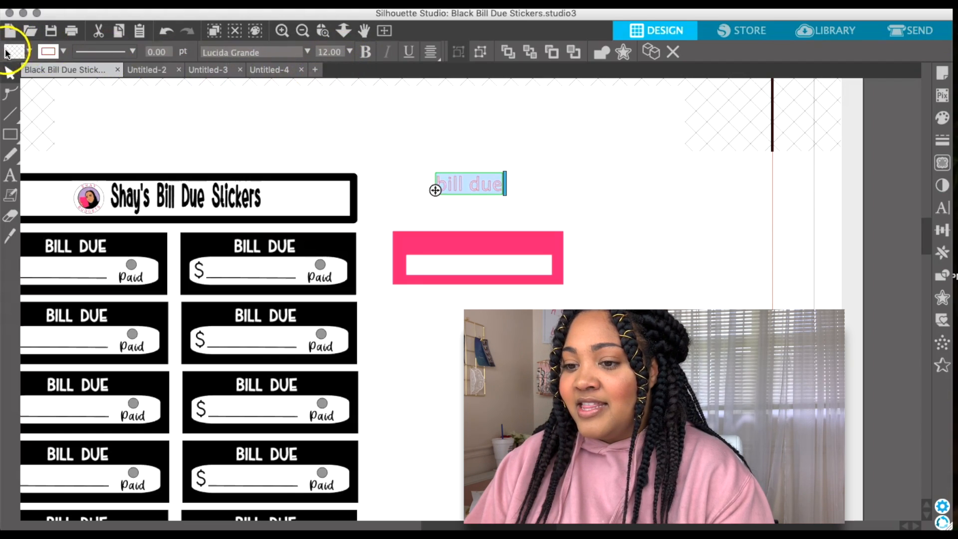
Give the "bill due" text a white fill and a white line colour
left_click(29, 50)
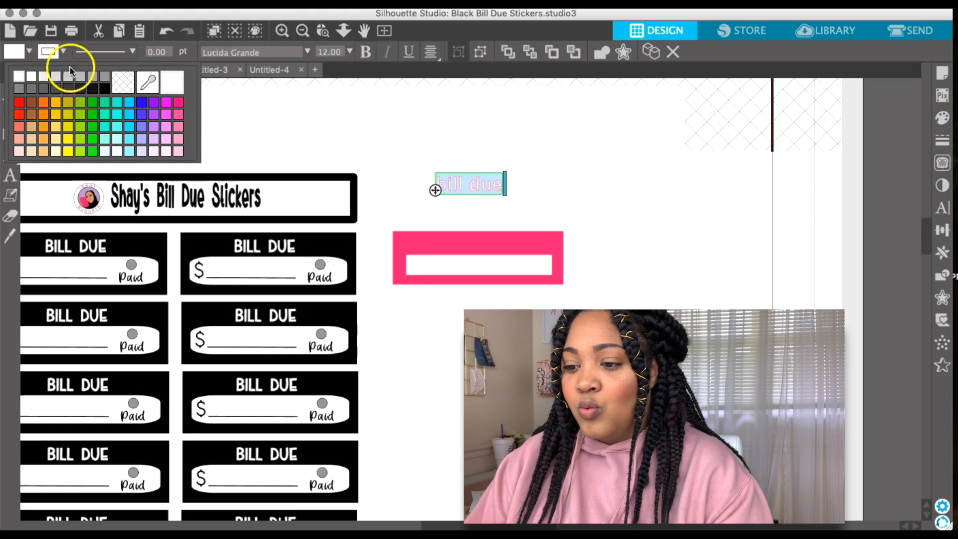
left_click(63, 52)
left_click(53, 79)
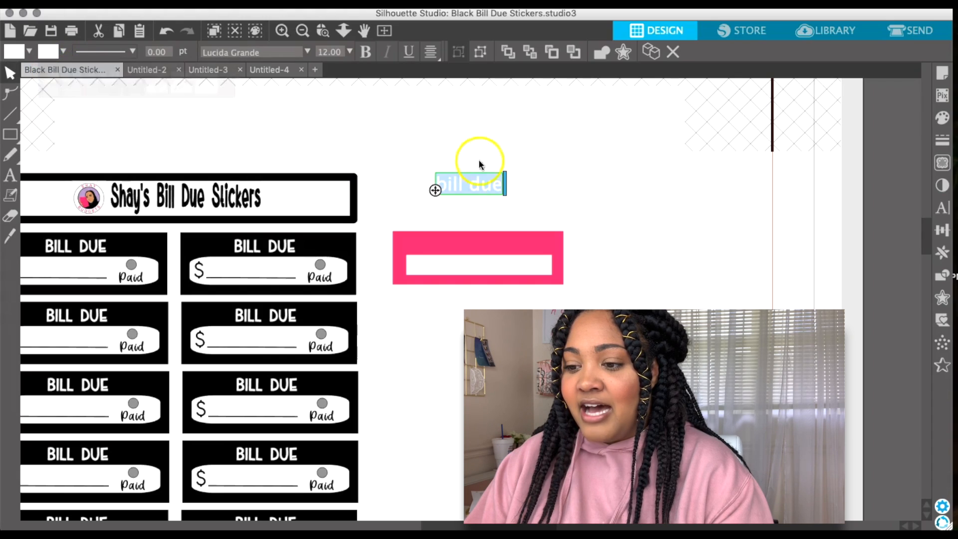
Change the font of the "bill due" text to Matchinger
left_click(307, 52)
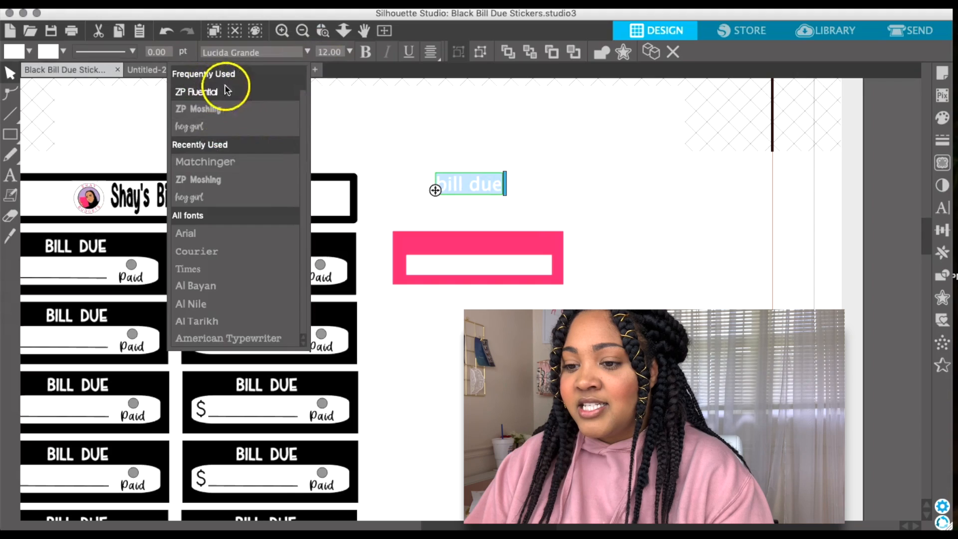
scroll(240, 181, "down", 2)
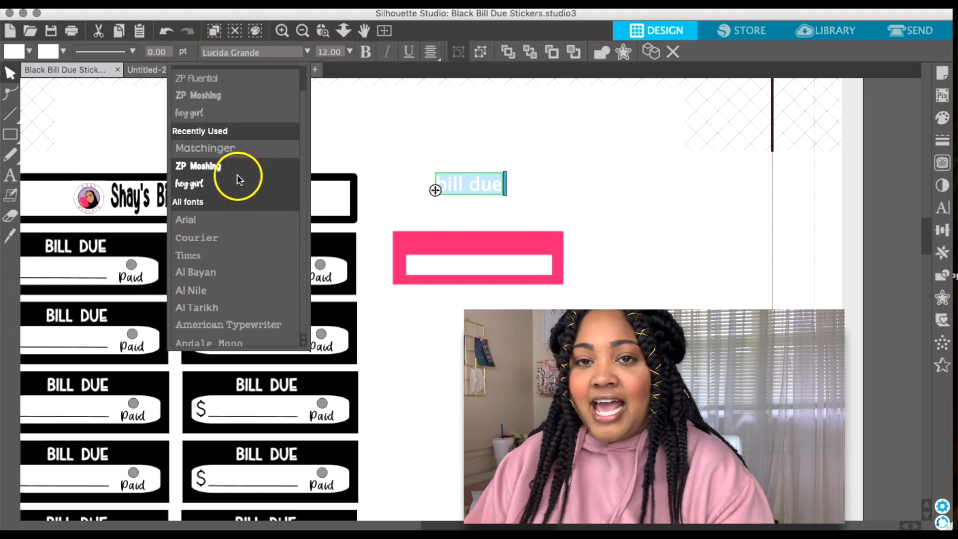
scroll(273, 111, "up", 2)
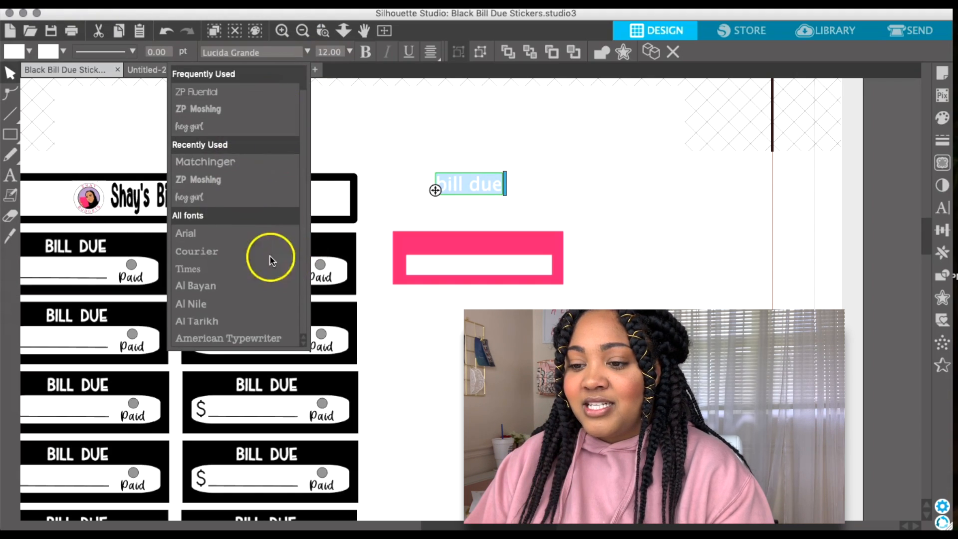
left_click(214, 162)
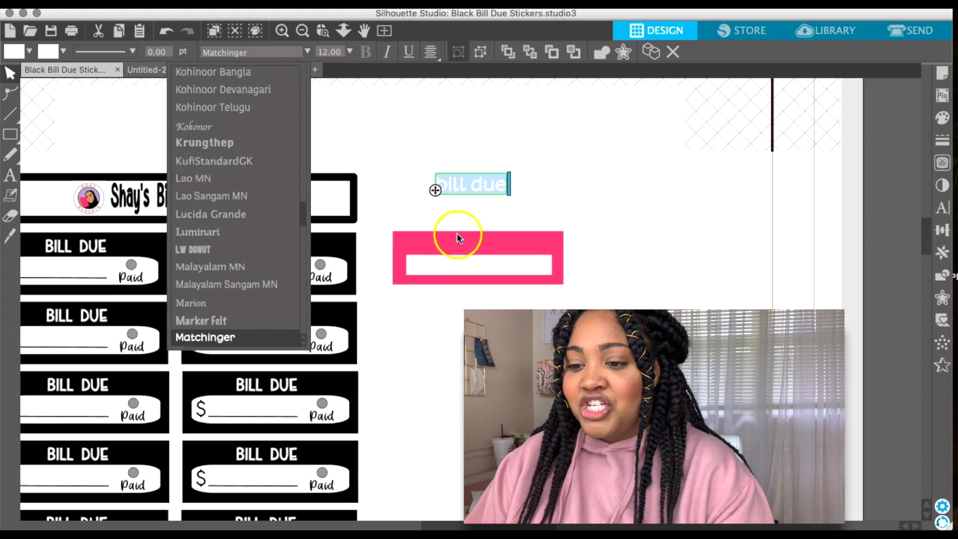
left_click(499, 230)
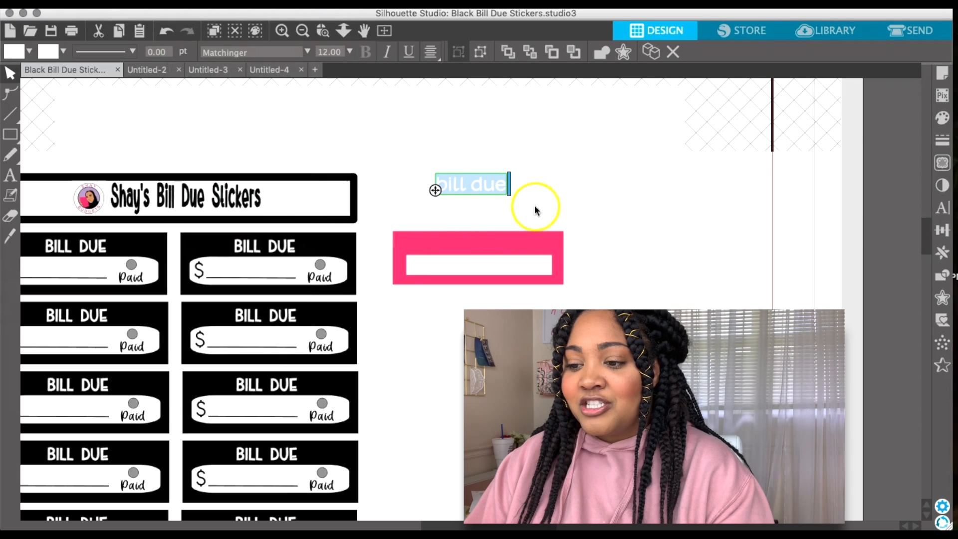
Move the "bill due" text onto the pink band above the white rectangle and deselect it
left_click(476, 157)
left_click(471, 187)
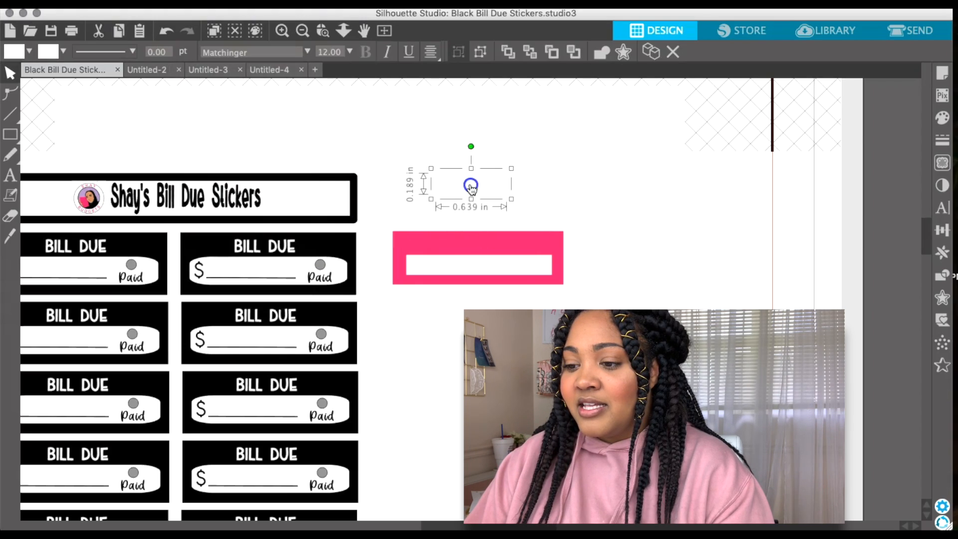
left_click_drag(471, 182, 476, 242)
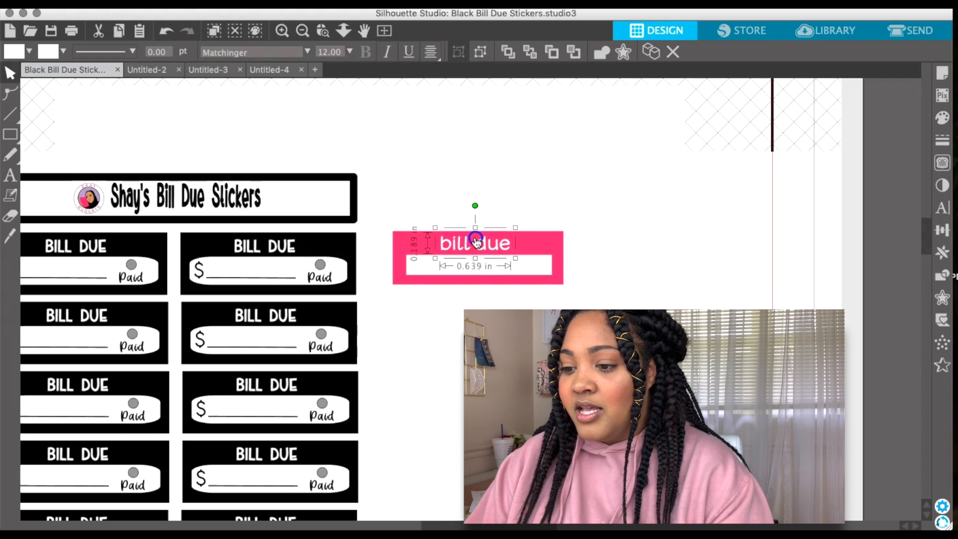
left_click(561, 187)
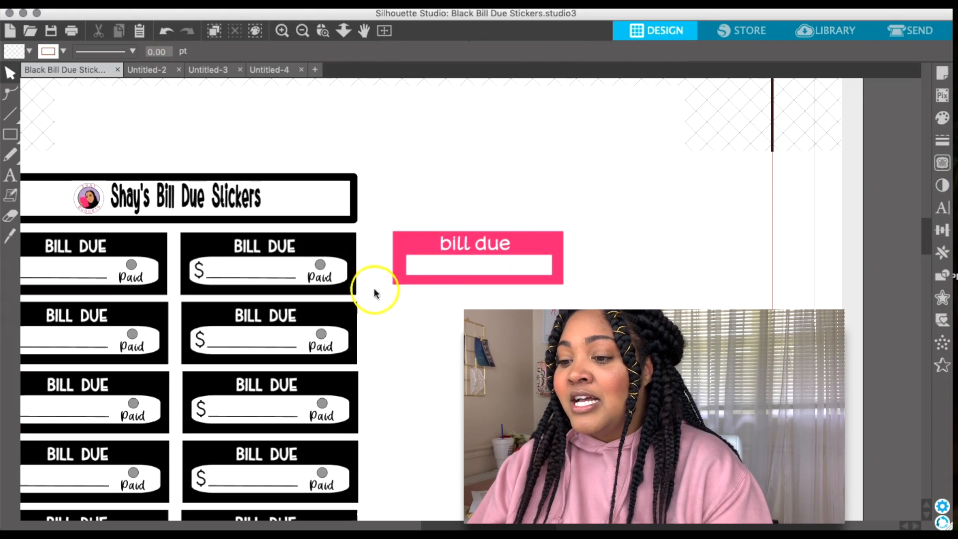
Draw a straight horizontal line about 1.05 in long inside the lower part of the sticker's white rectangle
scroll(379, 284, "left", 2)
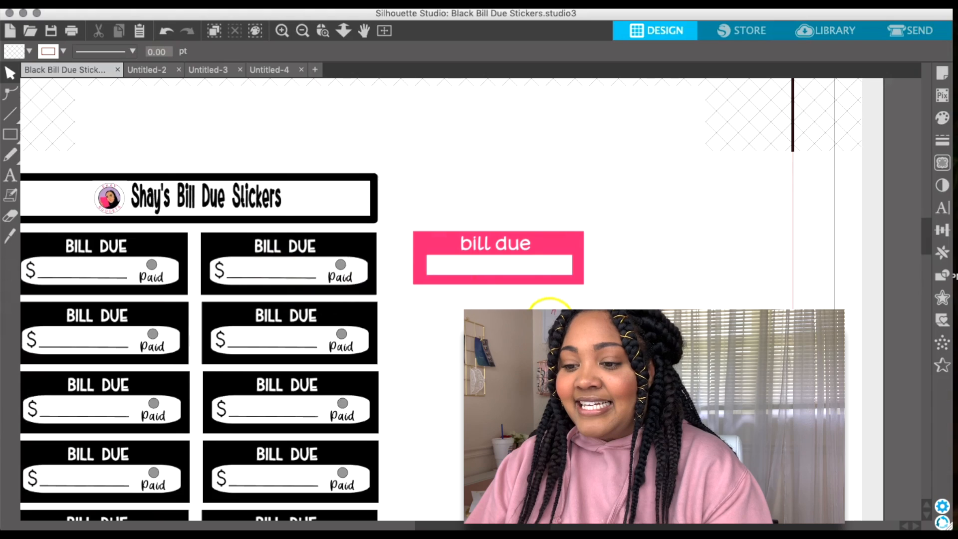
mouse_move(12, 119)
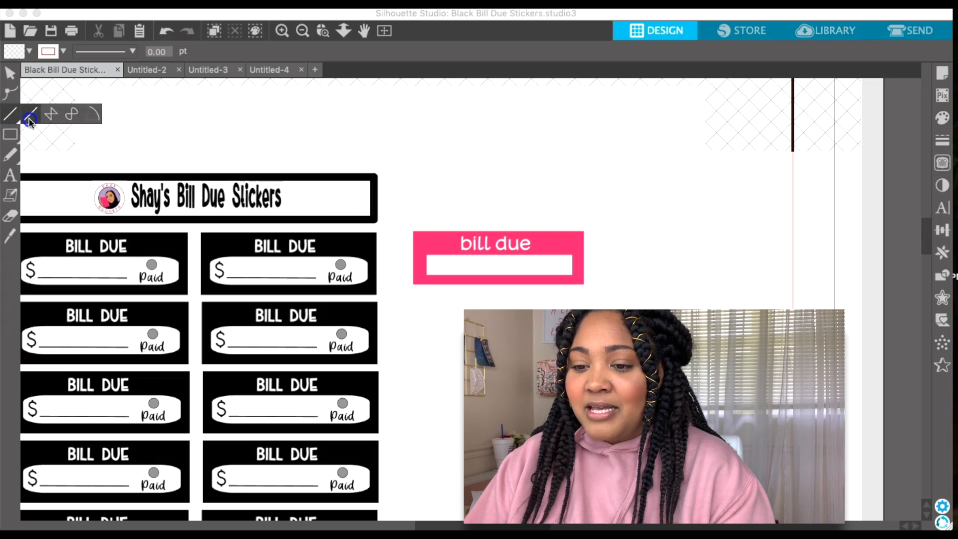
left_click(30, 121)
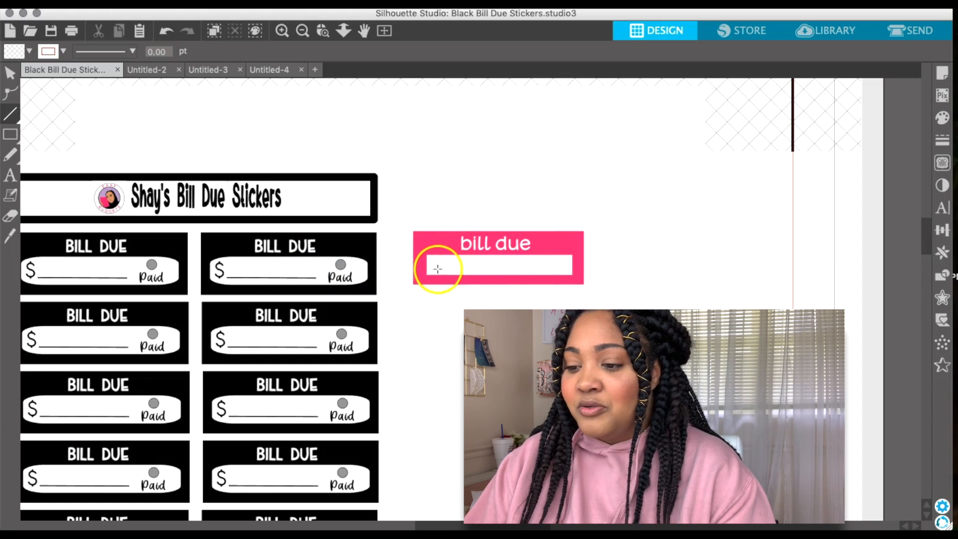
left_click_drag(456, 269, 504, 269)
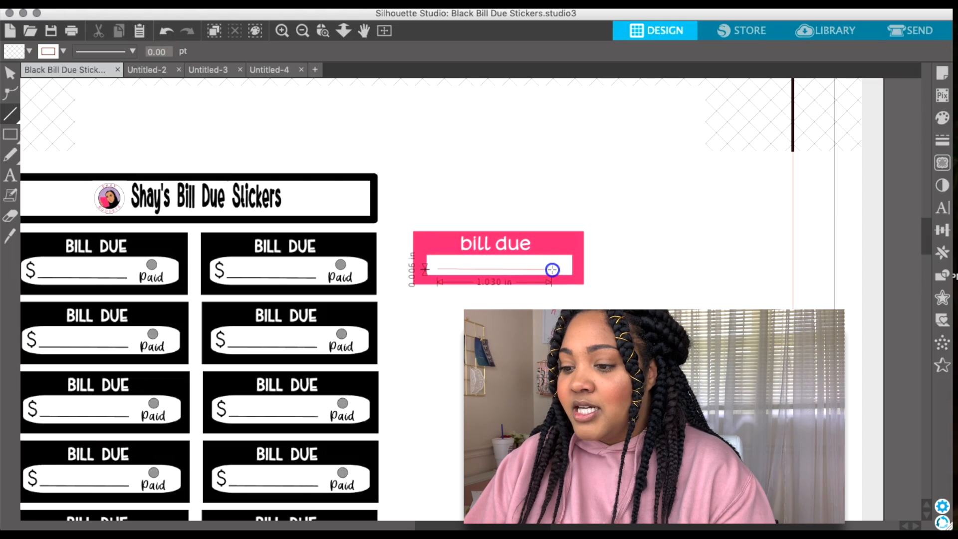
left_click_drag(553, 269, 553, 268)
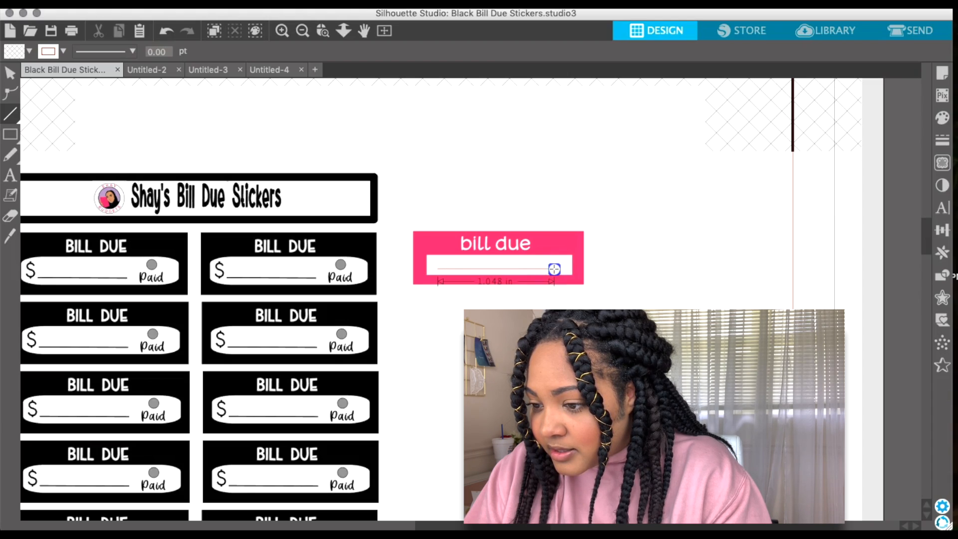
left_click(554, 269)
left_click(10, 73)
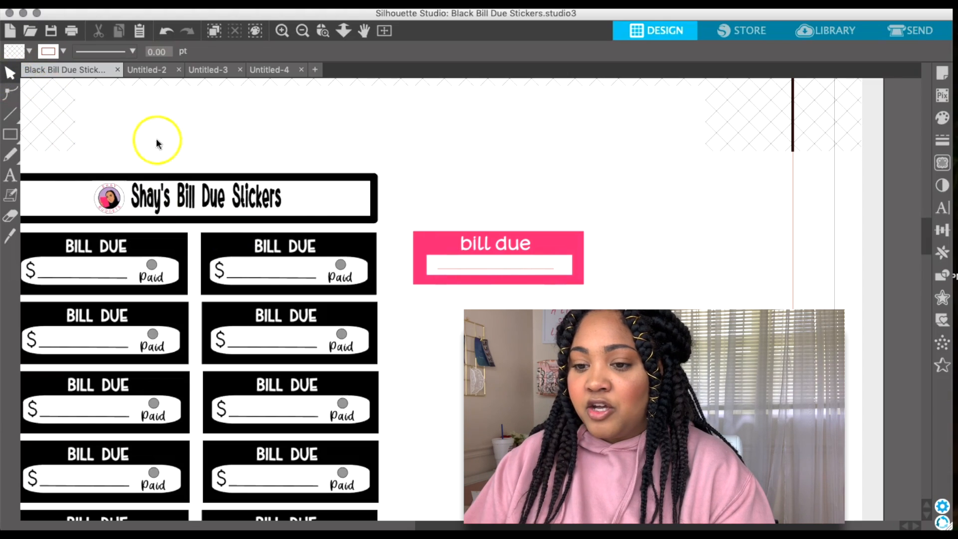
Give the line inside the white rectangle a black fill and a black line colour
left_click(484, 270)
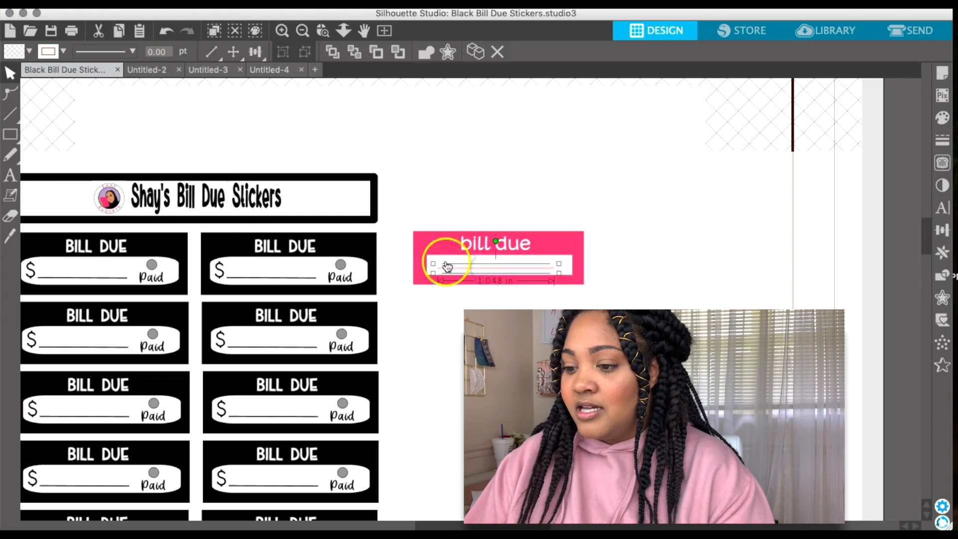
left_click(29, 51)
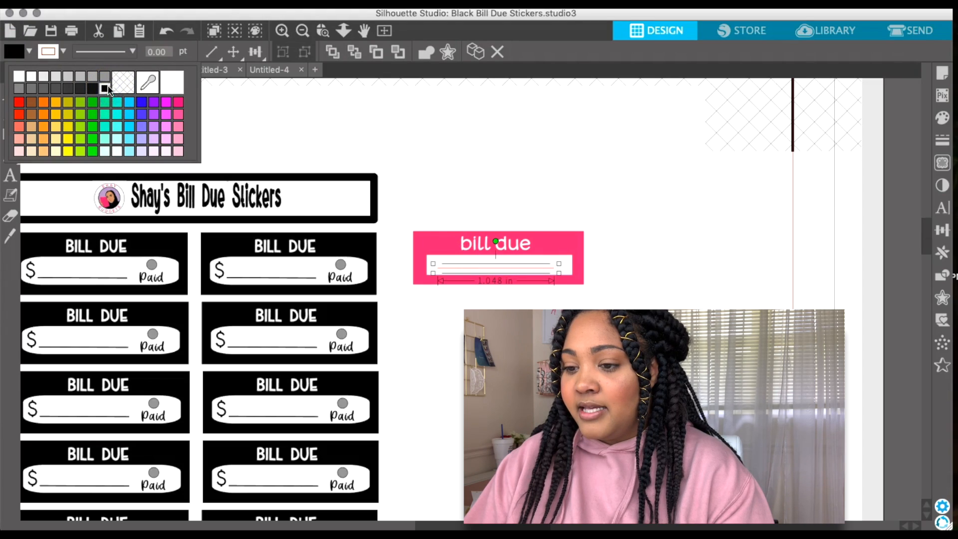
left_click(64, 50)
left_click(117, 86)
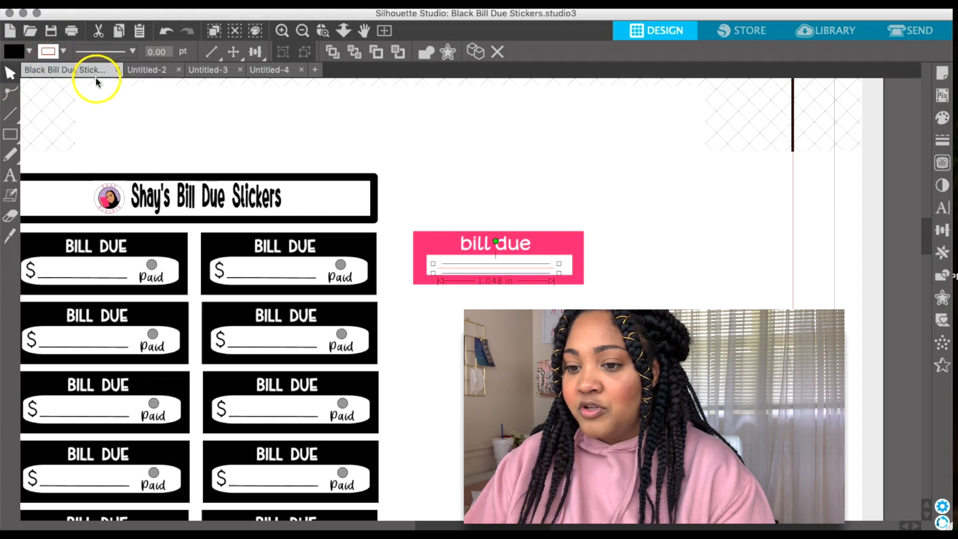
left_click(62, 52)
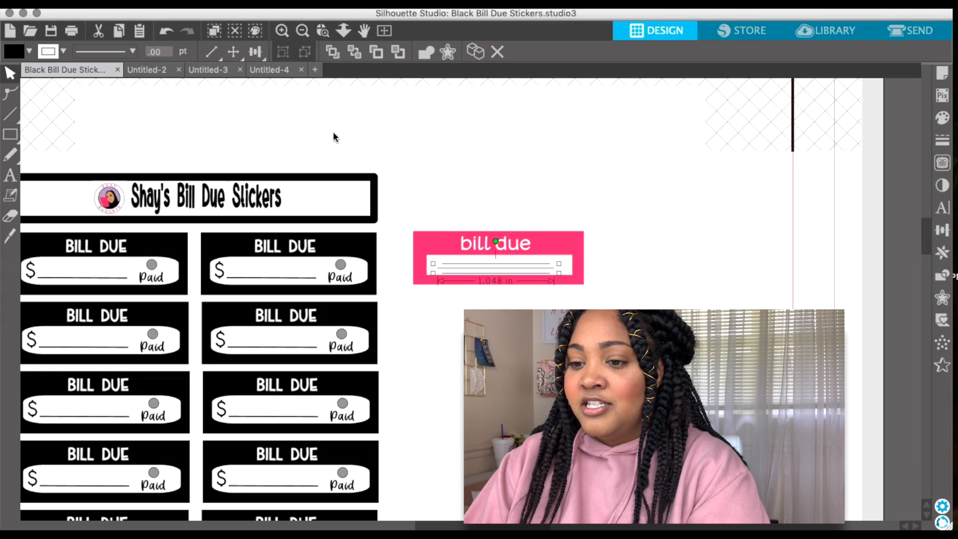
Try thicknesses of 3 pt and 2 pt on the black line
type("3")
key("Return")
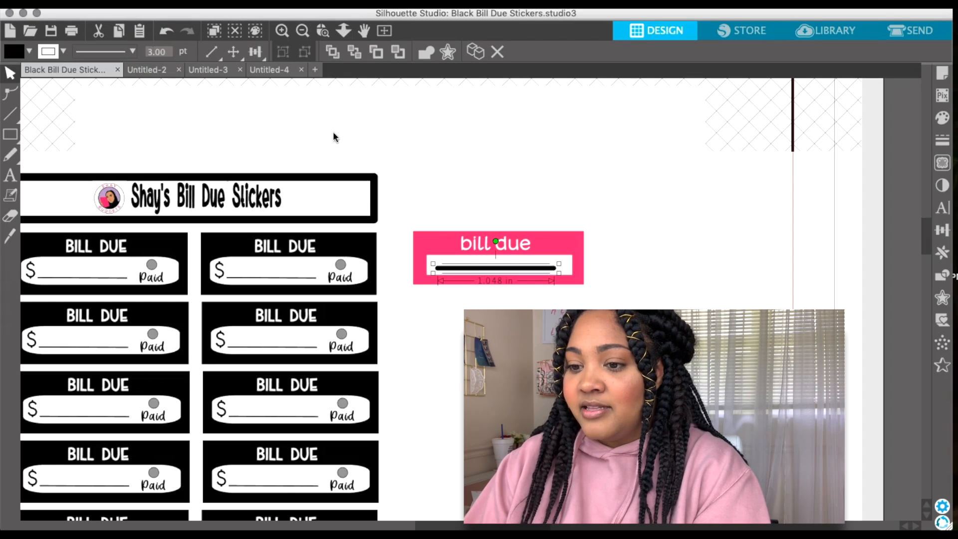
type("2")
key("Return")
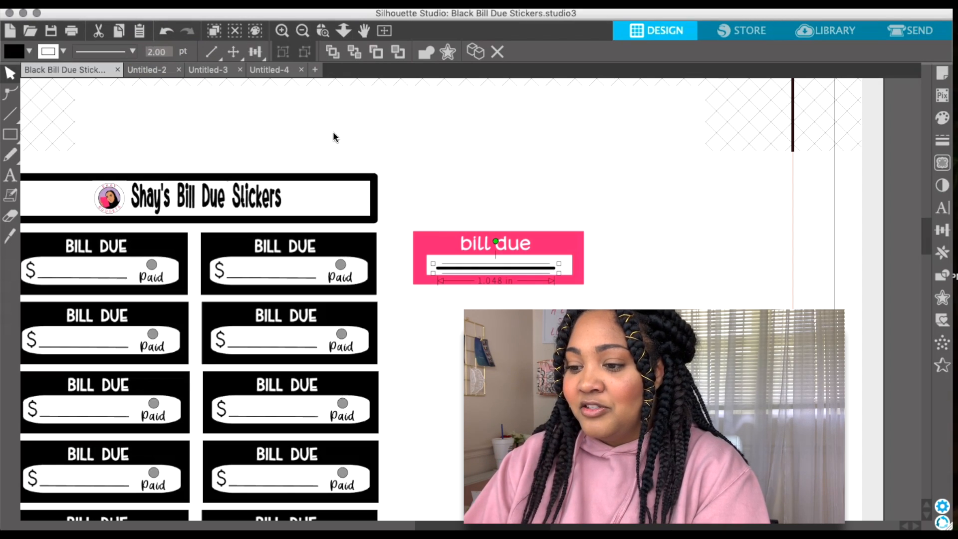
Set the black line's thickness to 1 pt and deselect it
type("1")
key("Return")
left_click(663, 218)
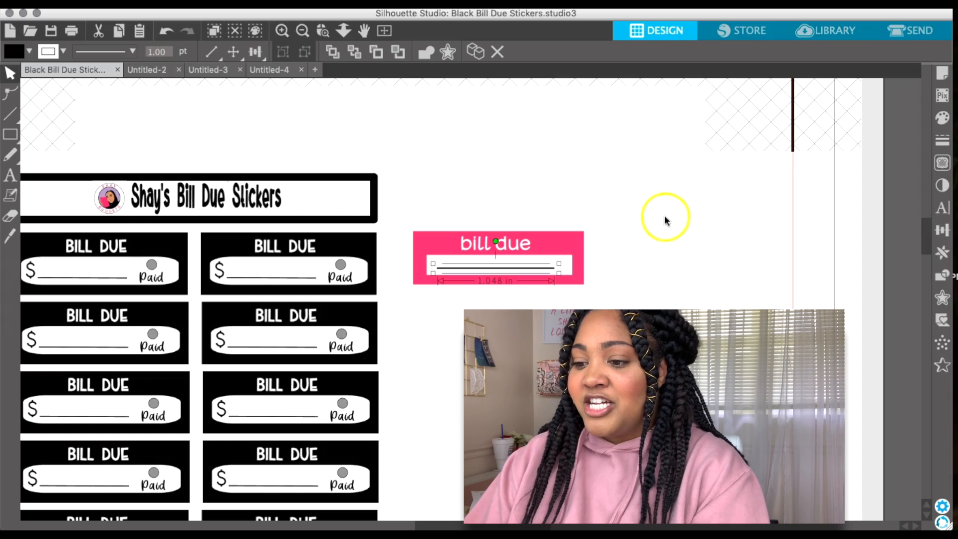
Undo the accidental shift of the white rectangle, and move the black line slightly left and down within it
left_click(525, 268)
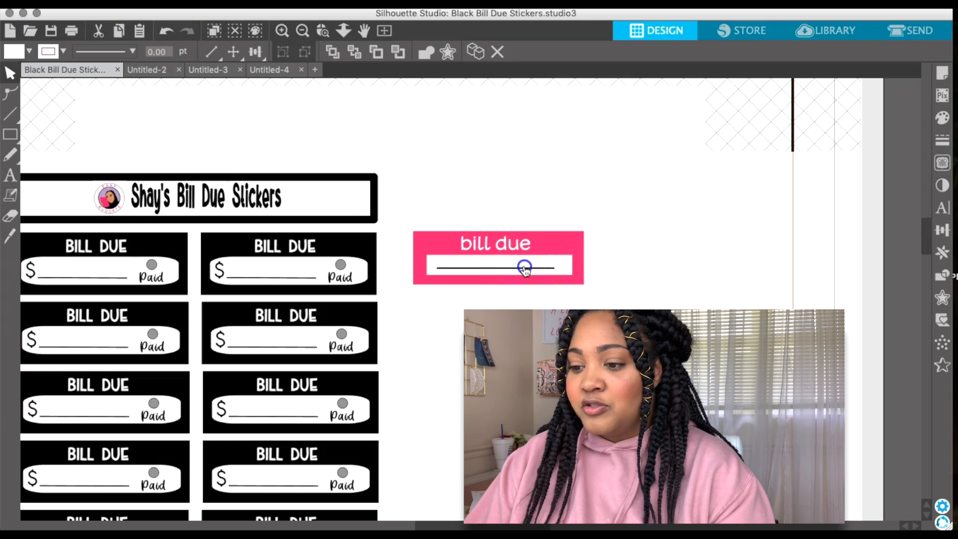
left_click(166, 32)
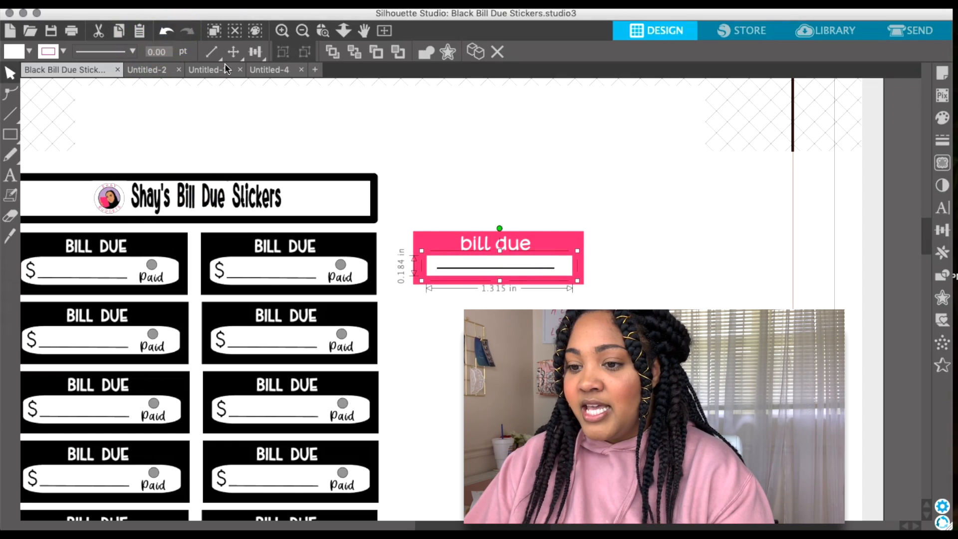
left_click(465, 269)
left_click_drag(464, 269, 462, 271)
left_click(620, 299)
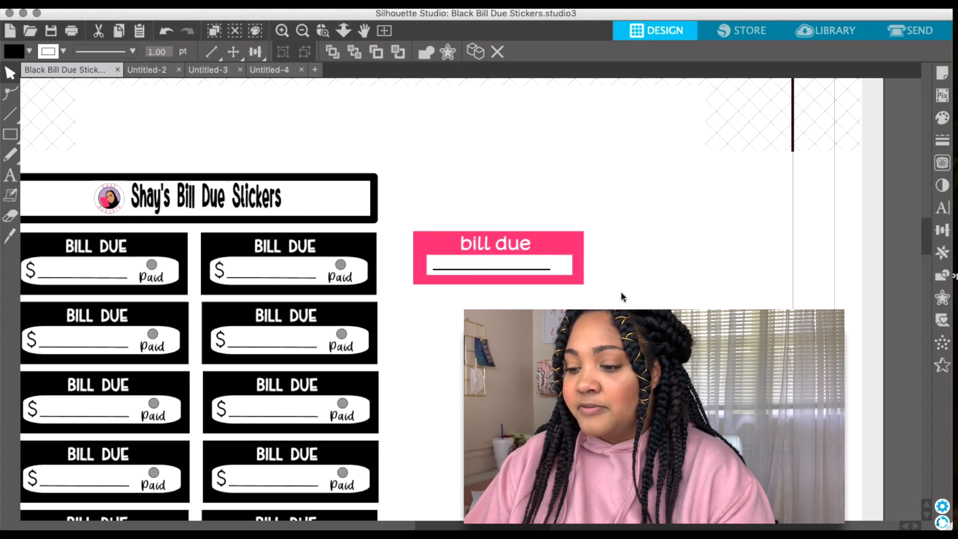
Add a separate "$" text object in the empty area above the pink sticker
left_click(10, 175)
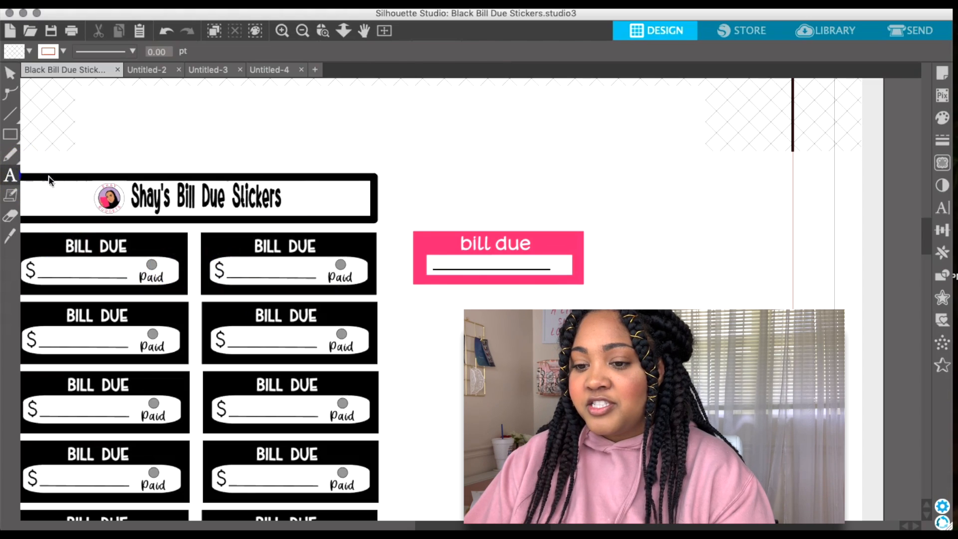
left_click(484, 174)
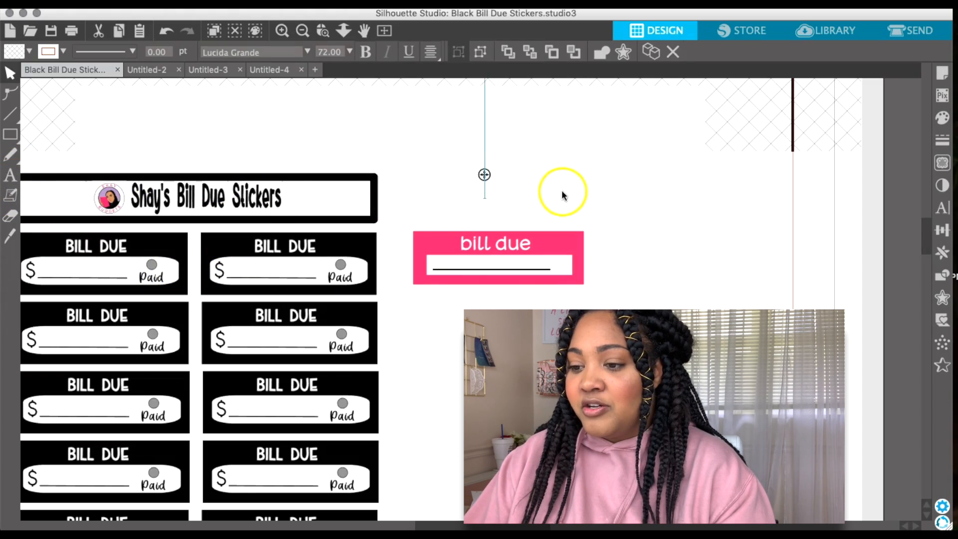
type("$")
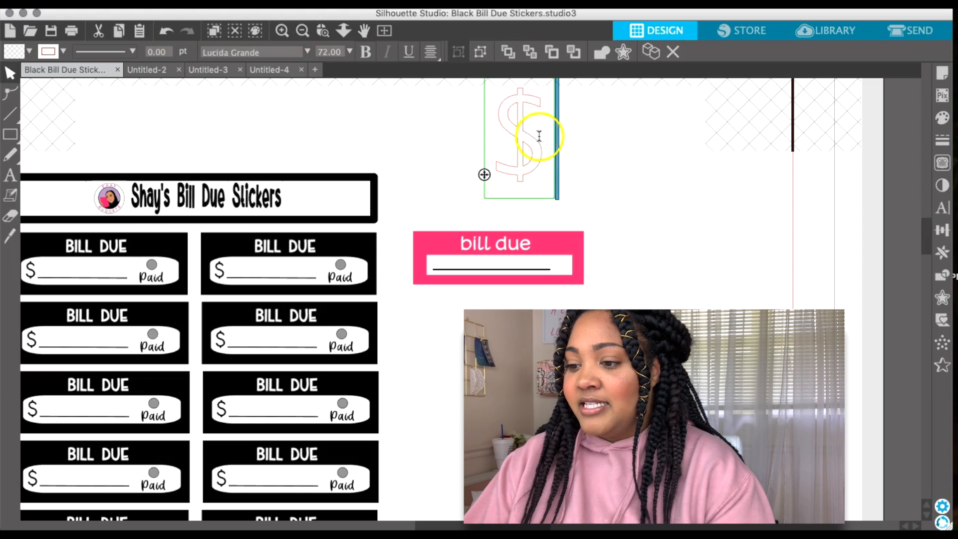
Change the font of the "$" text to Matchinger
left_click_drag(540, 136, 498, 137)
left_click(307, 52)
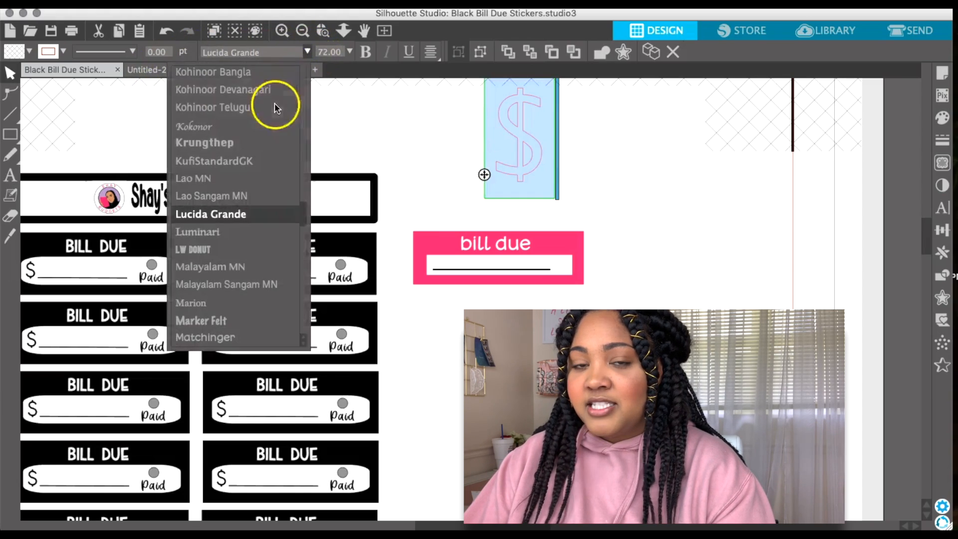
scroll(255, 167, "up", 2)
left_click_drag(305, 219, 300, 85)
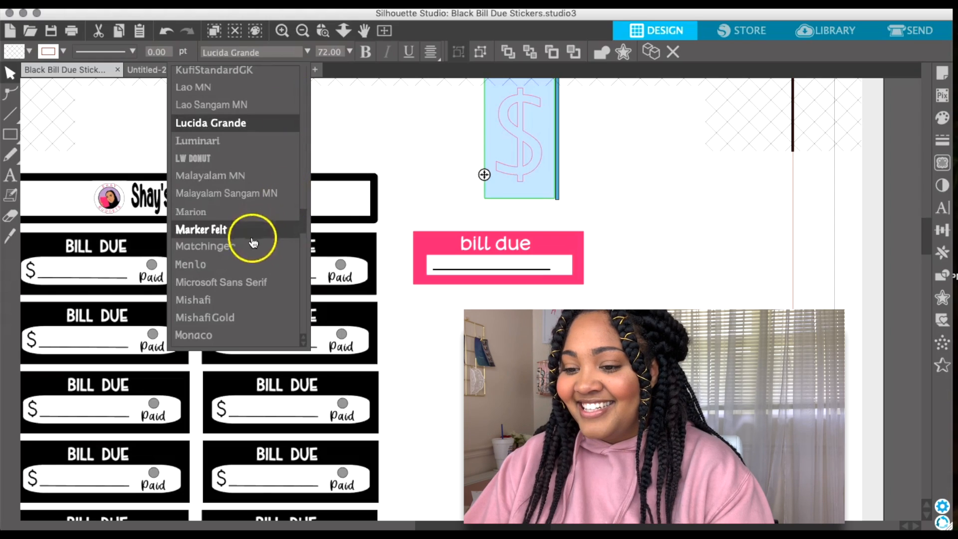
left_click(215, 246)
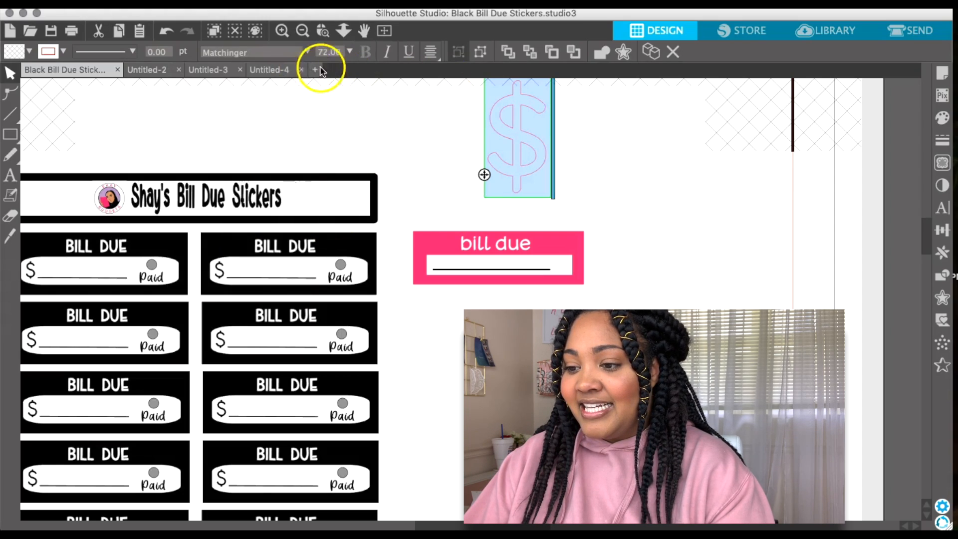
Set the font size of the "$" text to 14 pt
left_click(350, 51)
left_click(323, 101)
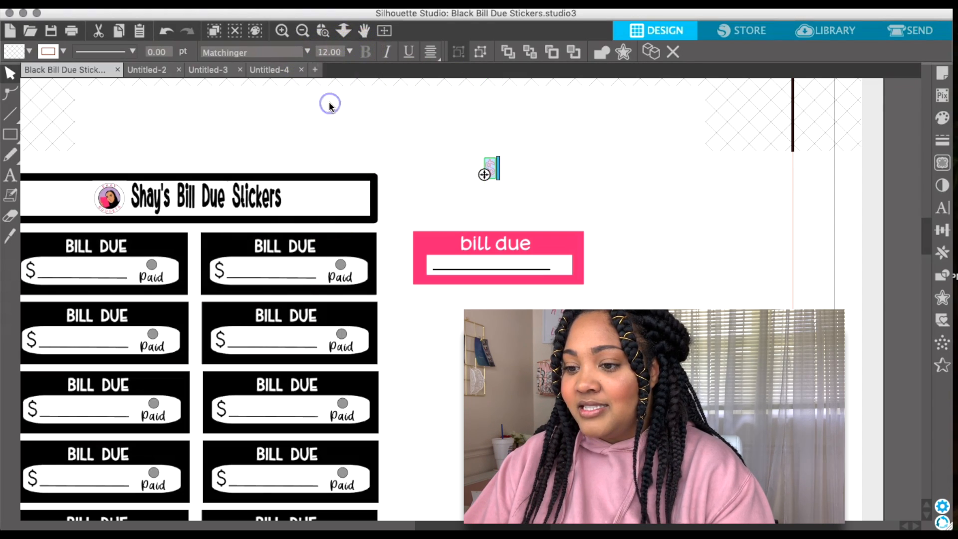
left_click(350, 51)
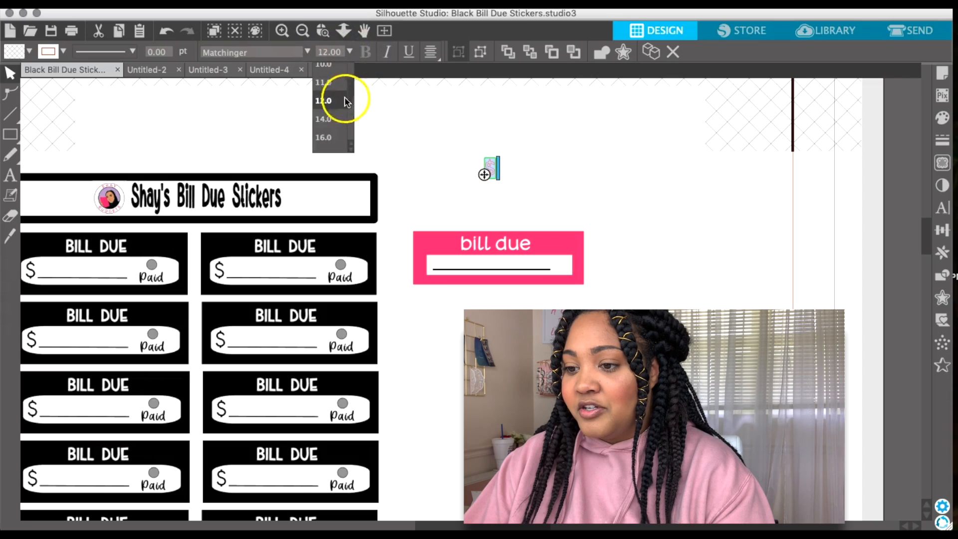
left_click(325, 122)
Give the "$" text a black fill and a black line colour, and deselect it
left_click(30, 51)
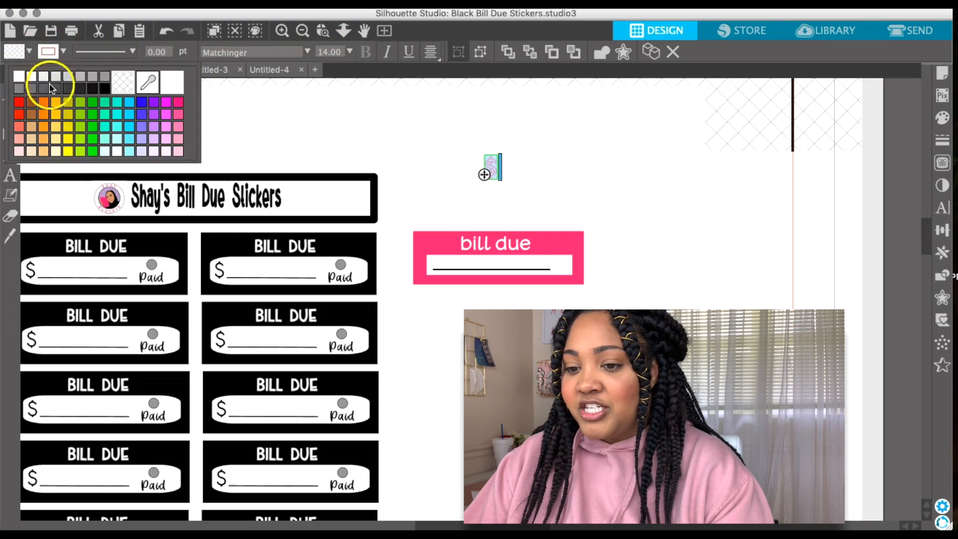
left_click(106, 88)
left_click(49, 51)
left_click(138, 89)
left_click(603, 158)
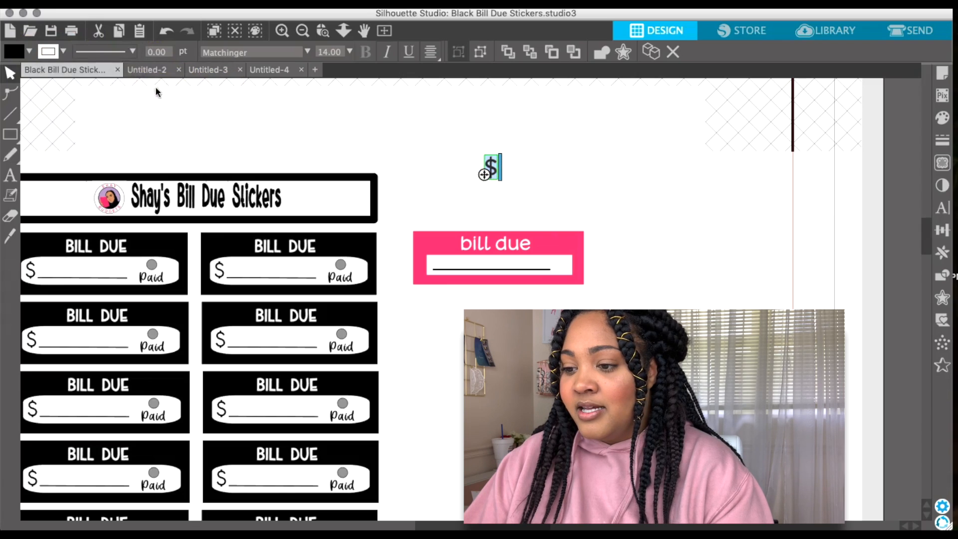
left_click(570, 185)
left_click_drag(533, 273, 535, 270)
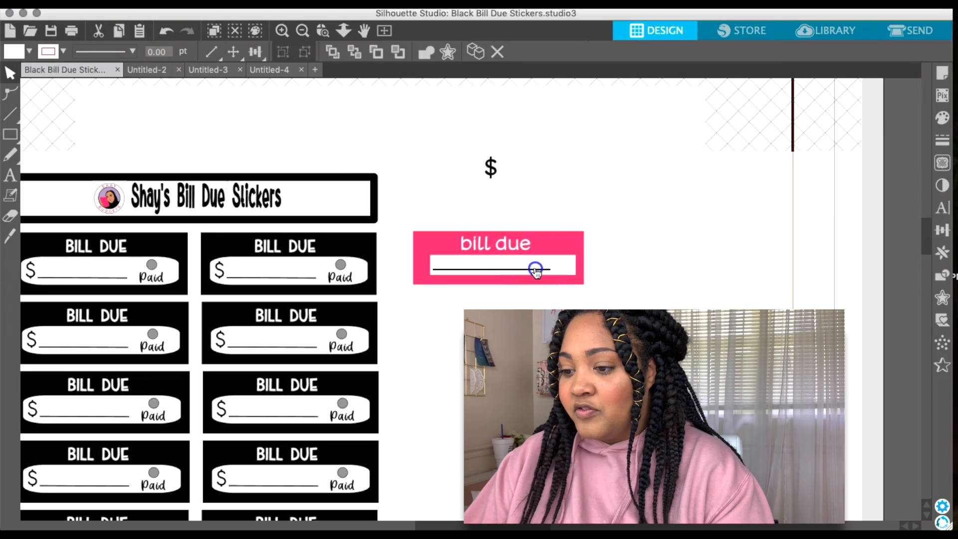
left_click(167, 31)
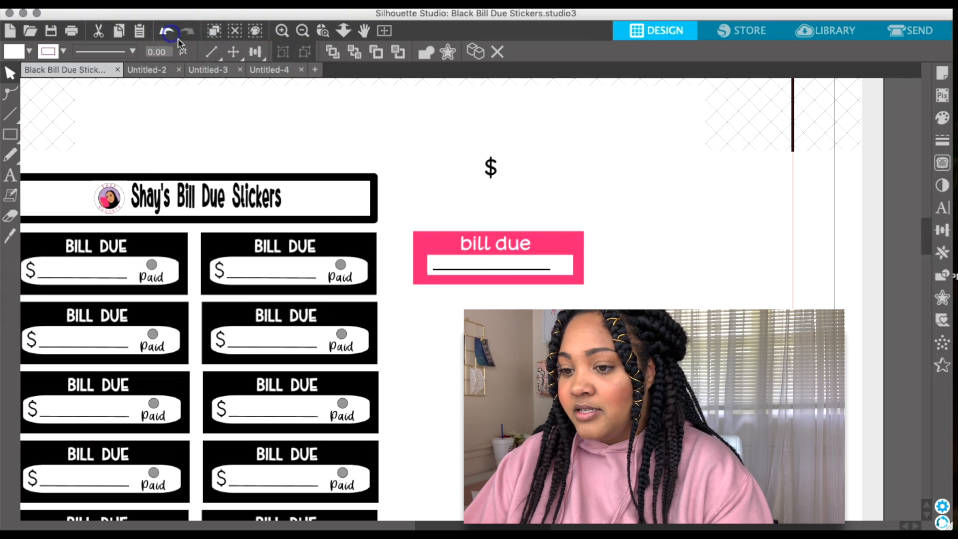
left_click(545, 270)
left_click_drag(541, 271, 545, 269)
left_click(167, 31)
left_click(399, 180)
left_click(498, 271)
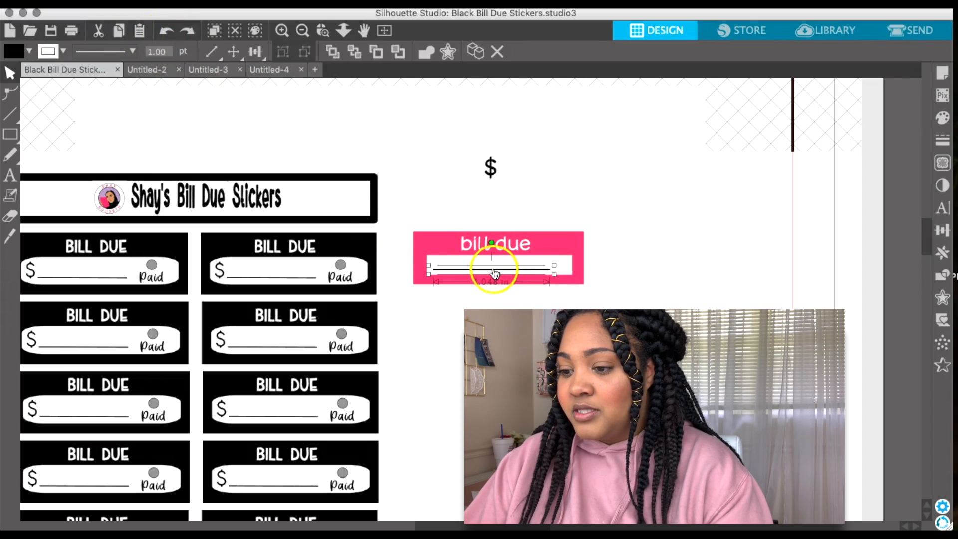
left_click_drag(501, 272, 506, 271)
left_click(168, 31)
left_click(501, 273)
left_click(167, 30)
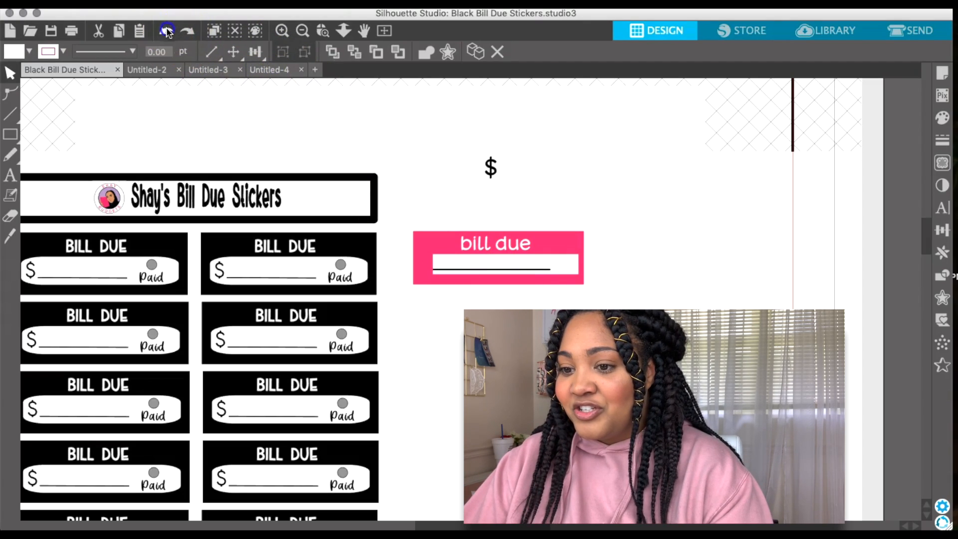
left_click(548, 270)
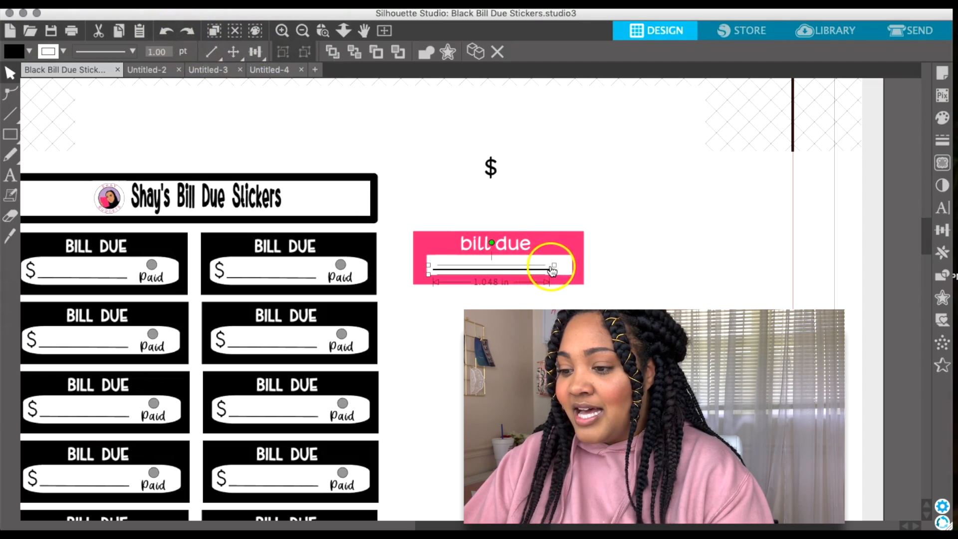
left_click_drag(552, 265, 554, 268)
left_click(169, 32)
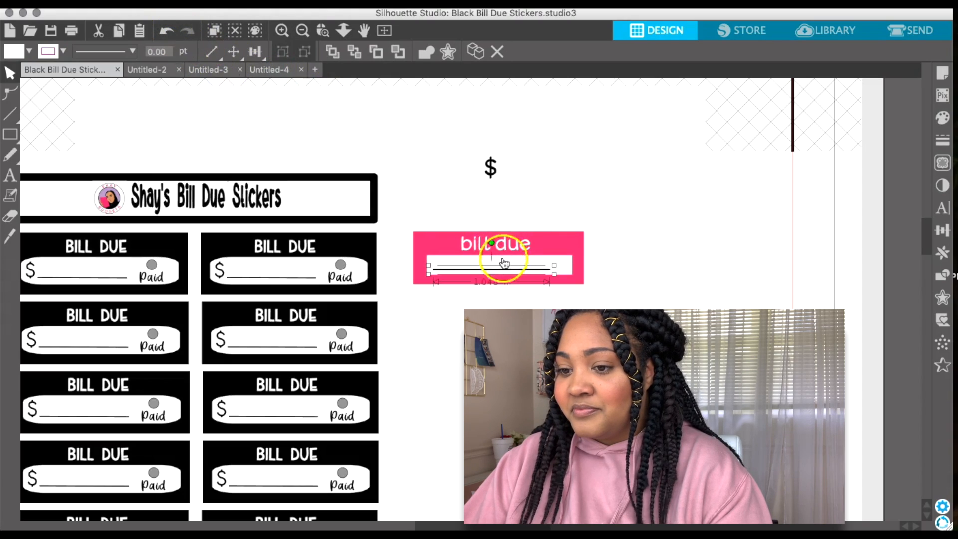
left_click(488, 272)
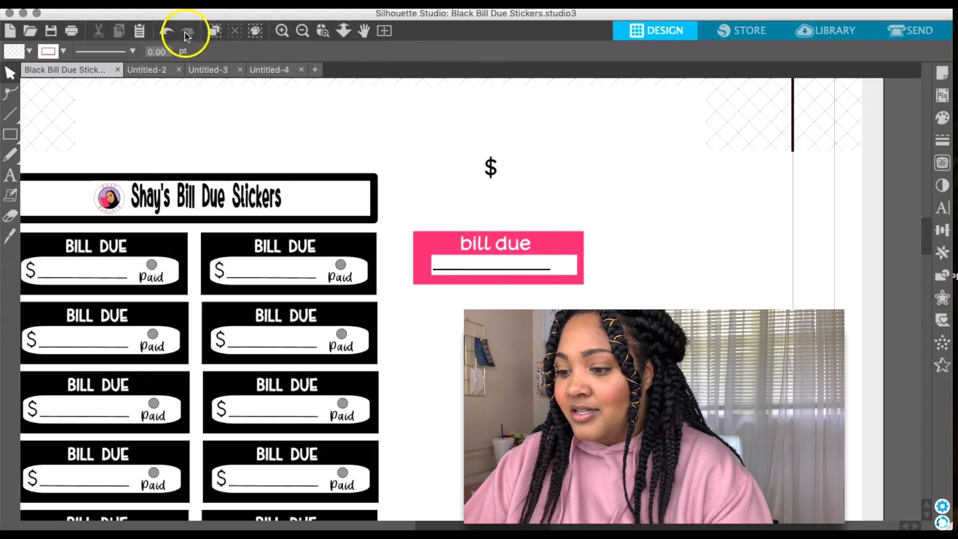
left_click(170, 33)
left_click_drag(489, 272, 490, 272)
left_click(167, 33)
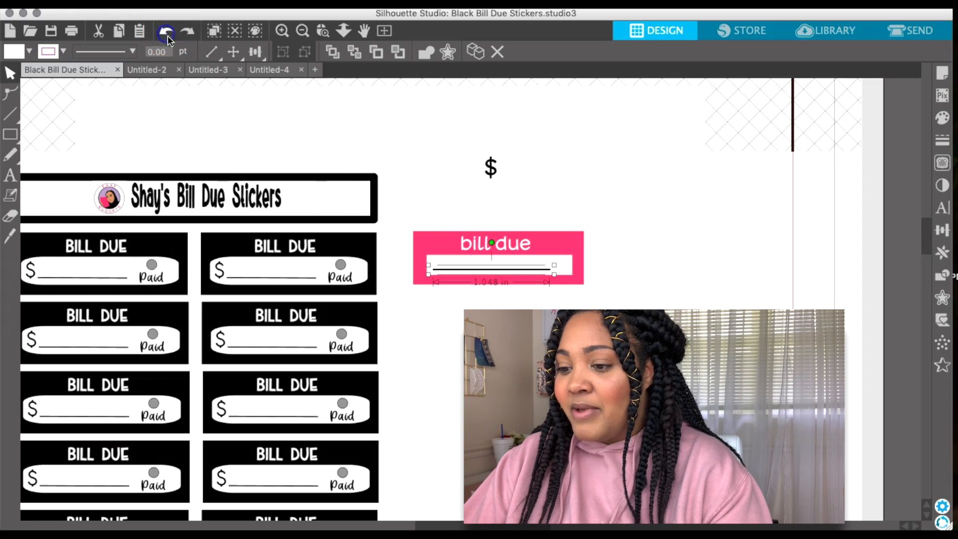
left_click(548, 266)
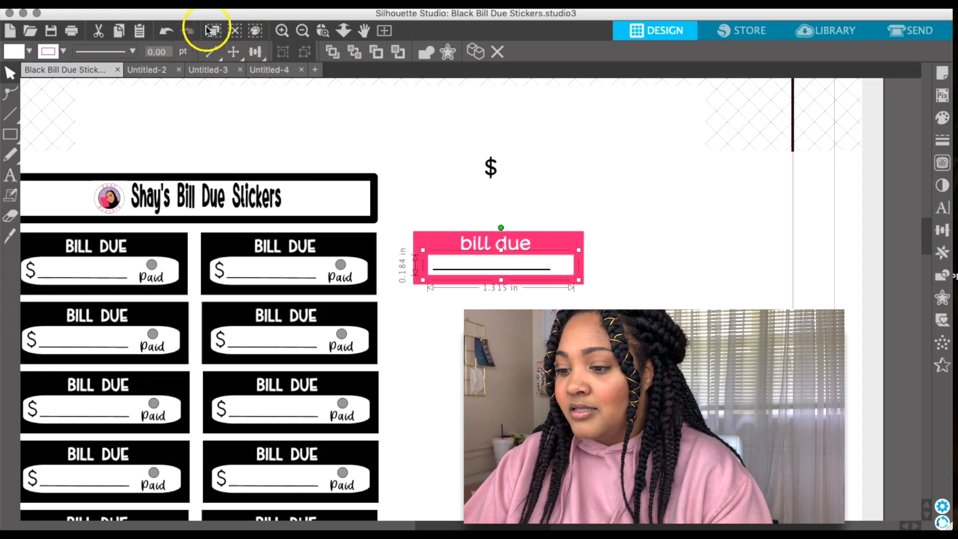
left_click(167, 33)
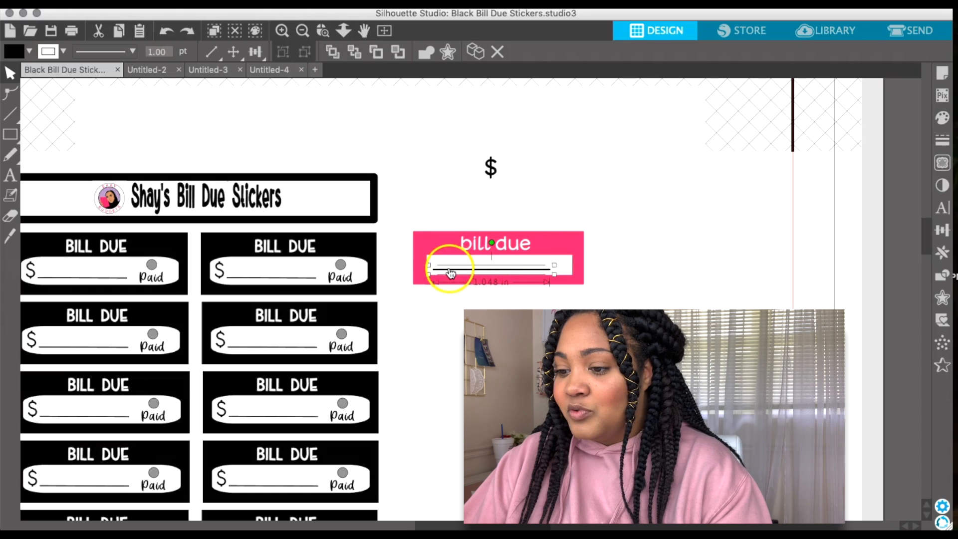
Shift the amount line slightly right inside the white box and move the "$" just above the pink sticker's left end
left_click_drag(443, 271, 444, 271)
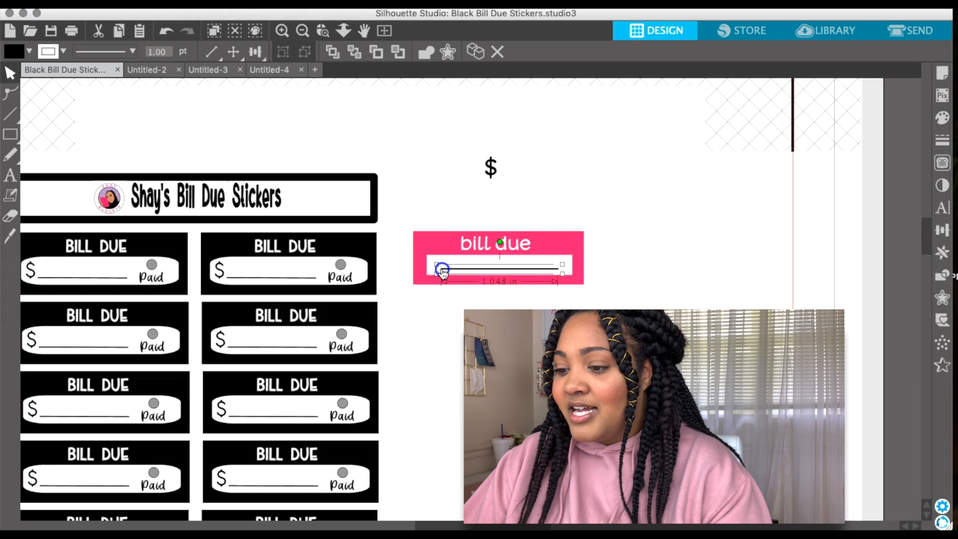
left_click(524, 178)
left_click_drag(494, 173, 446, 199)
left_click(418, 160)
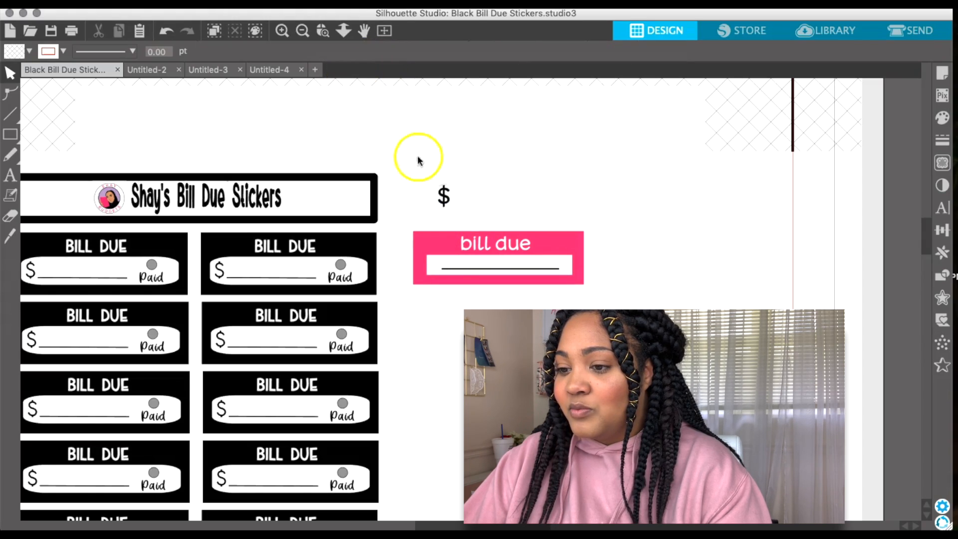
Set the "$" text to 10 pt, place it directly before the amount line in the white box, and deselect it
left_click(442, 197)
left_click(349, 51)
left_click(323, 65)
left_click_drag(441, 197, 439, 269)
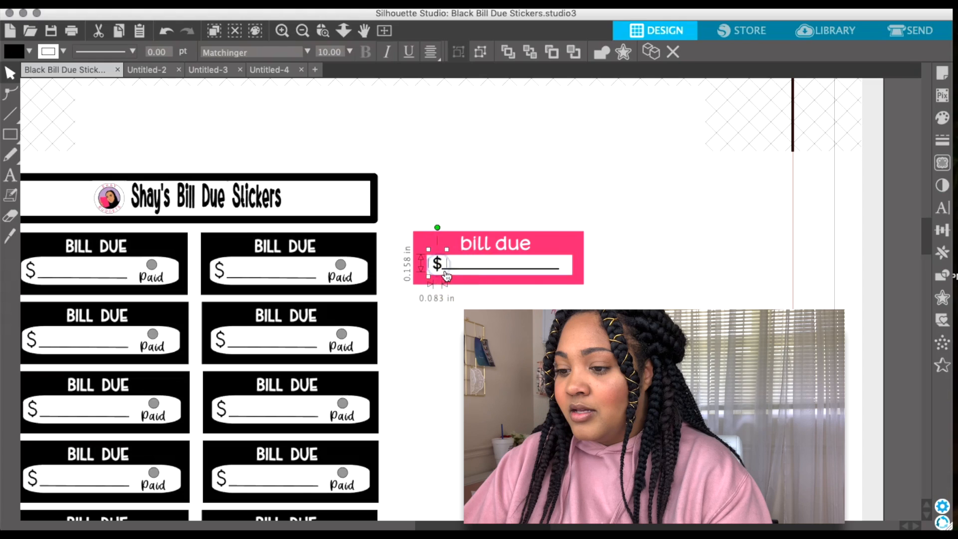
left_click(689, 243)
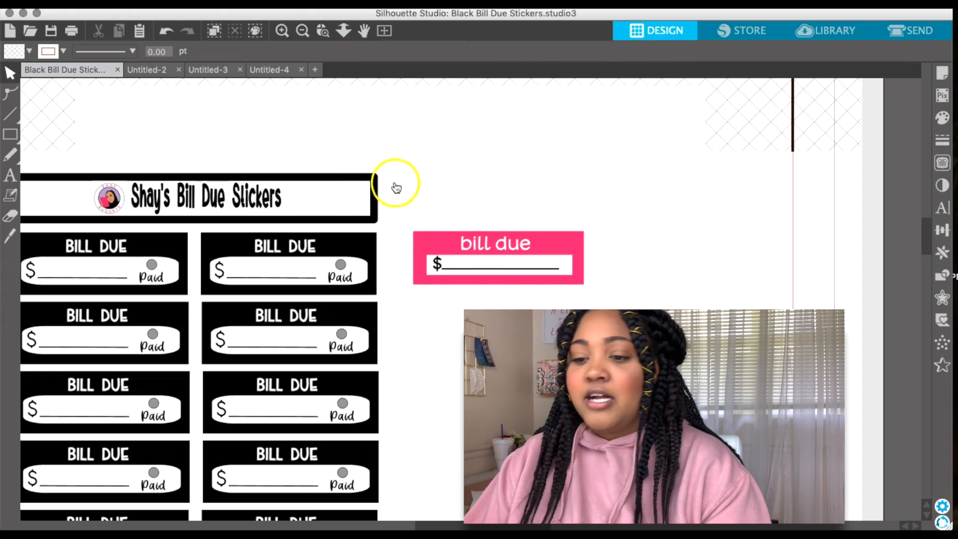
Draw a small circle about 0.067 in wide and 0.061 in high in the empty area above the pink sticker
scroll(404, 189, "left", 2)
scroll(403, 189, "left", 3)
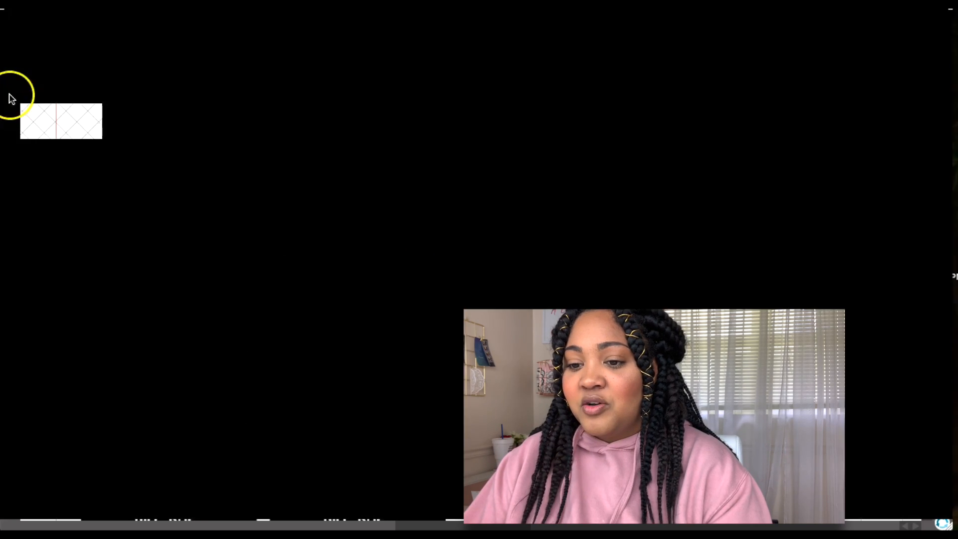
mouse_move(9, 135)
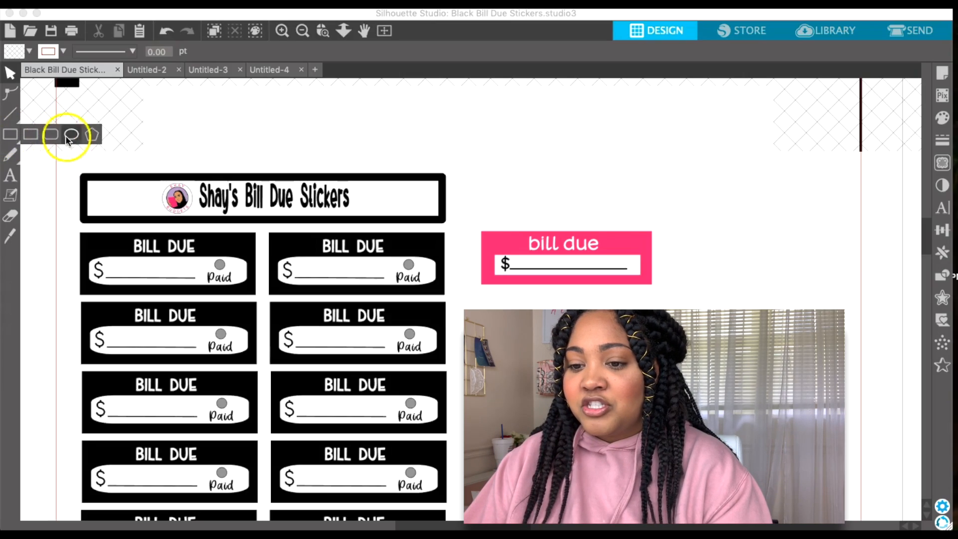
left_click(70, 133)
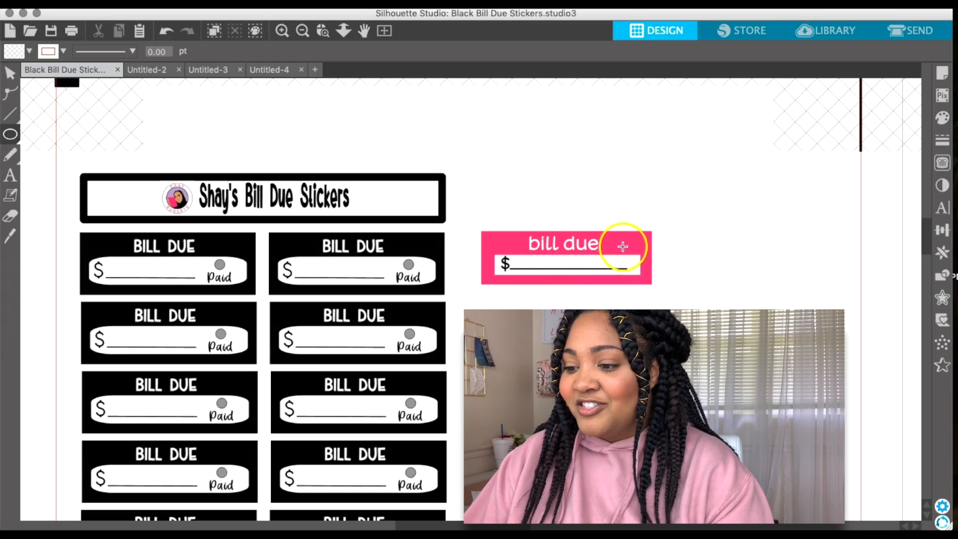
left_click_drag(581, 197, 564, 186)
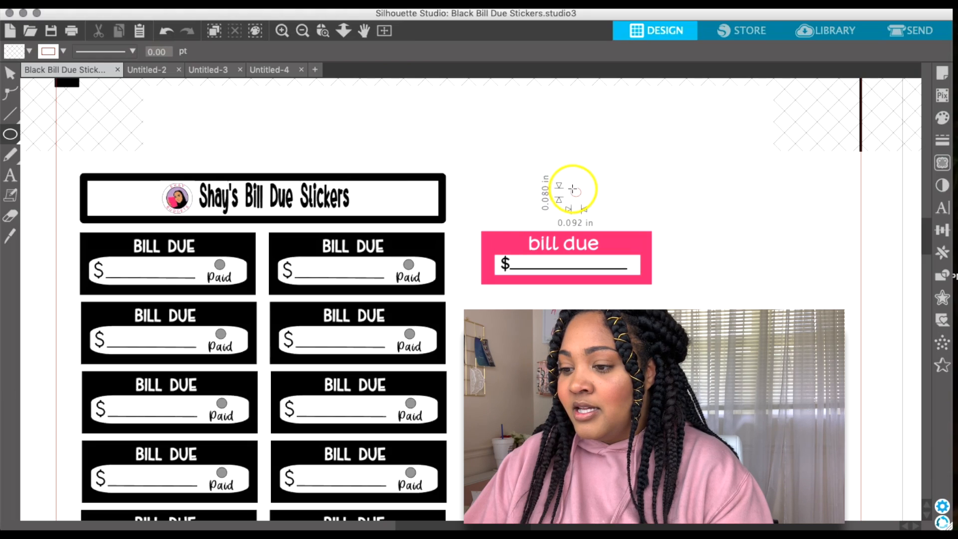
left_click_drag(573, 191, 573, 190)
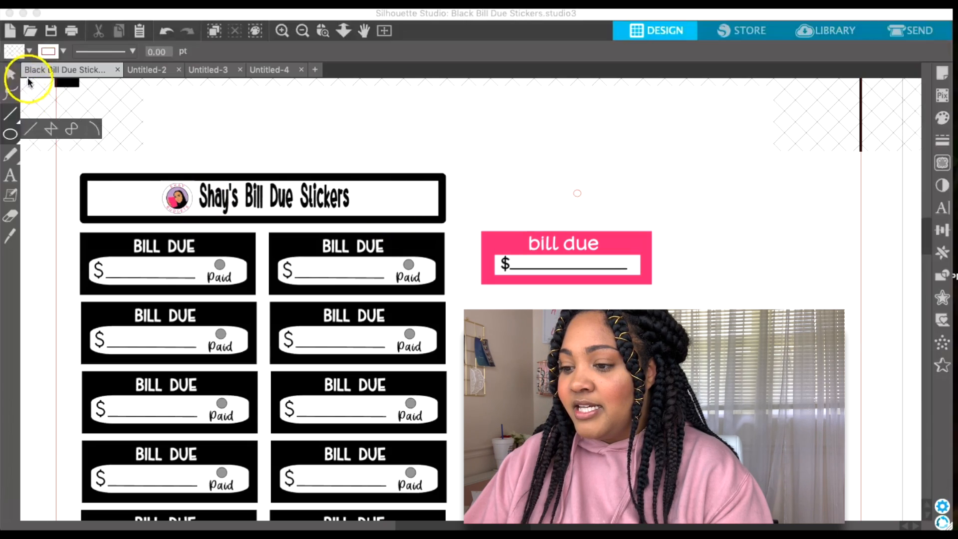
left_click(10, 74)
Give the small circle a light pink fill and a matching light pink line colour
left_click(579, 198)
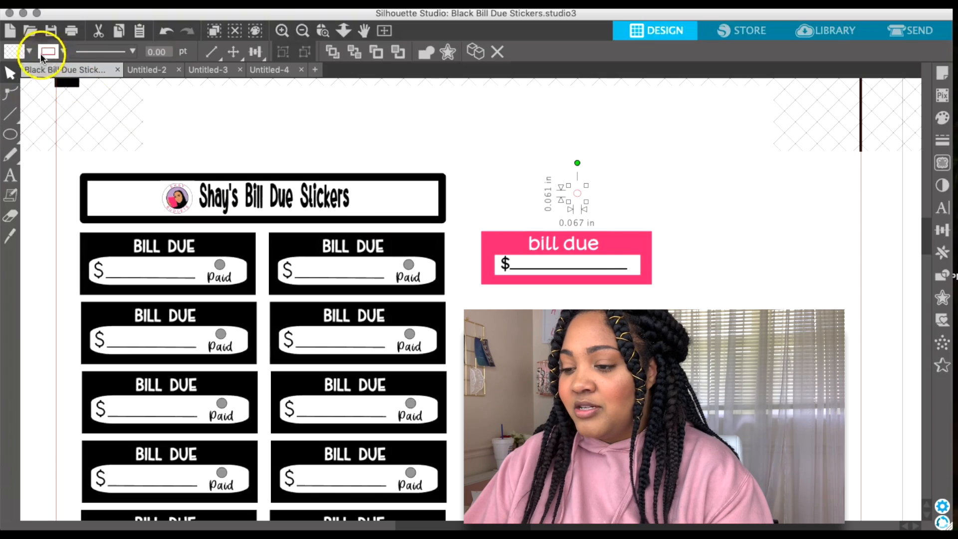
left_click(30, 51)
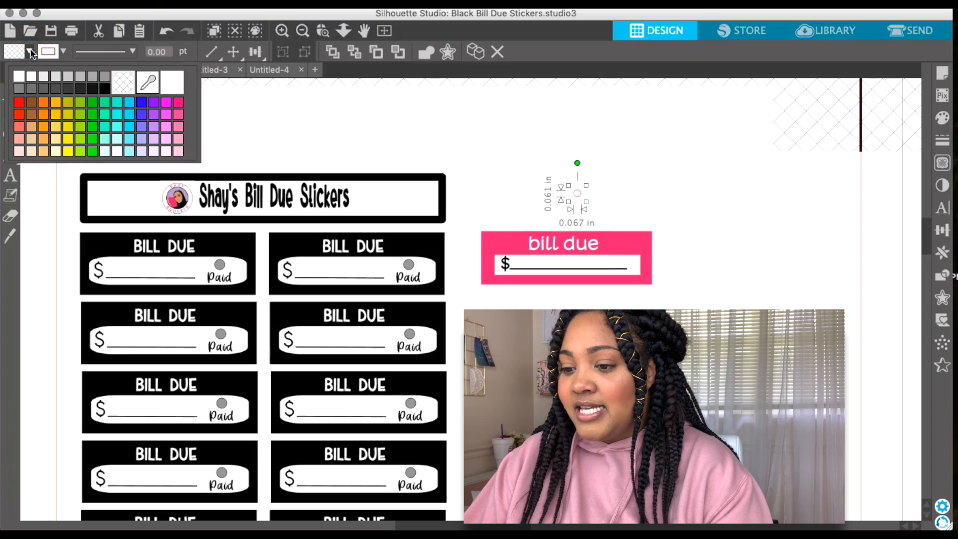
left_click(180, 131)
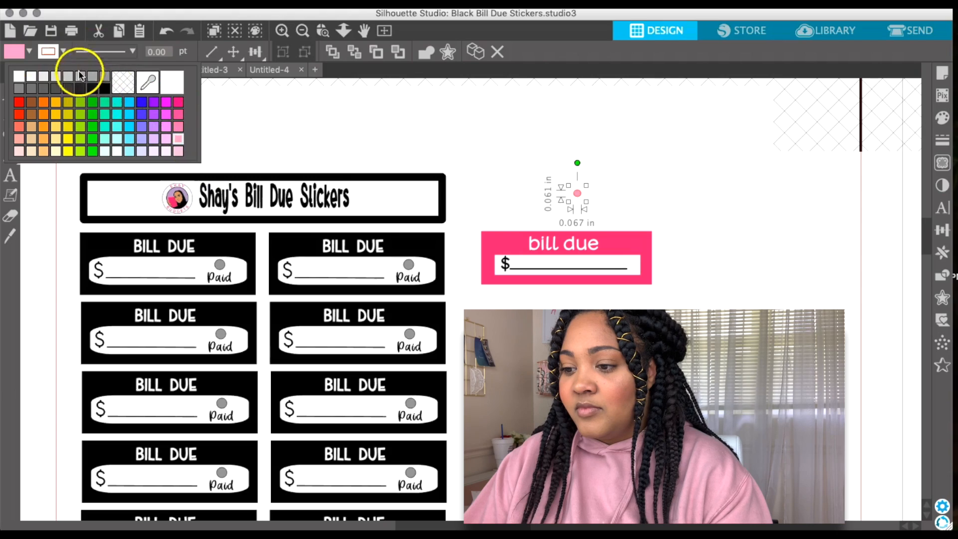
left_click(63, 51)
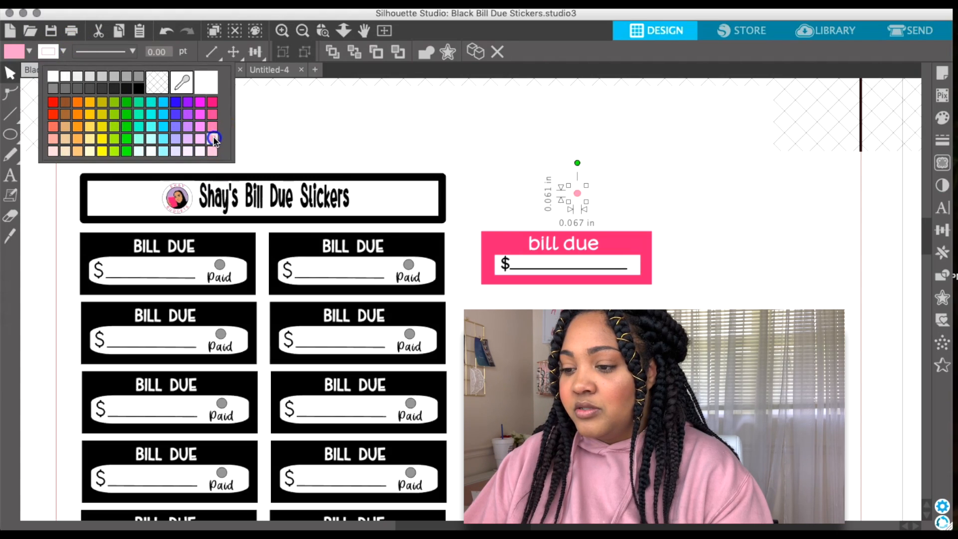
left_click(29, 52)
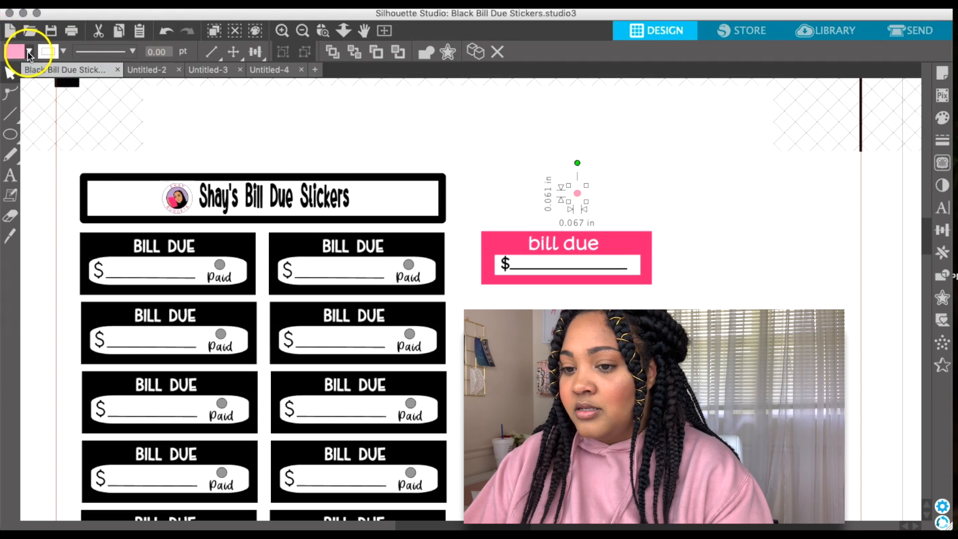
Move the "bill due" text to the left end of the pink sticker and place the light pink circle just after it
left_click(570, 190)
left_click_drag(574, 193, 651, 200)
left_click_drag(564, 245, 544, 244)
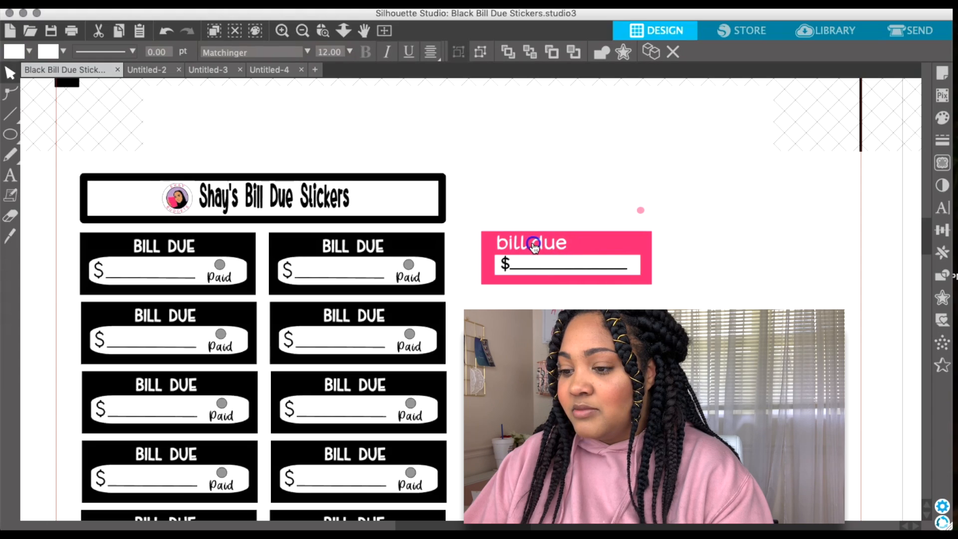
left_click_drag(640, 210, 619, 239)
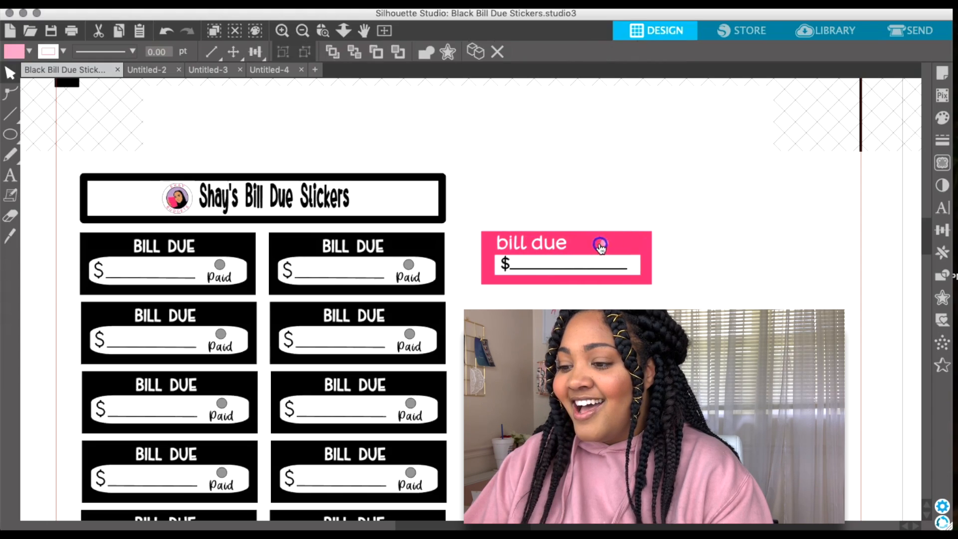
left_click_drag(597, 248, 595, 244)
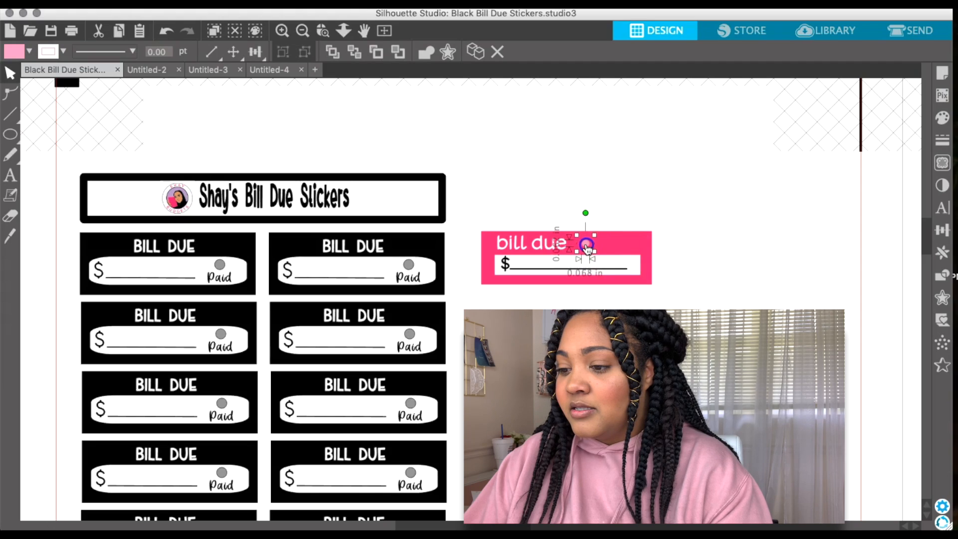
left_click(674, 192)
Add a separate "paid" text object in the empty area above the pink sticker
left_click(14, 119)
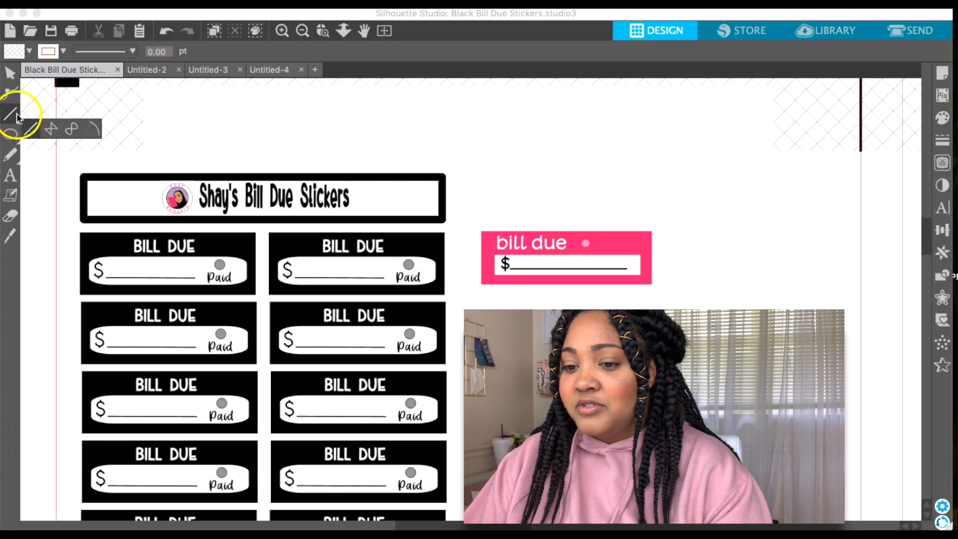
left_click(16, 114)
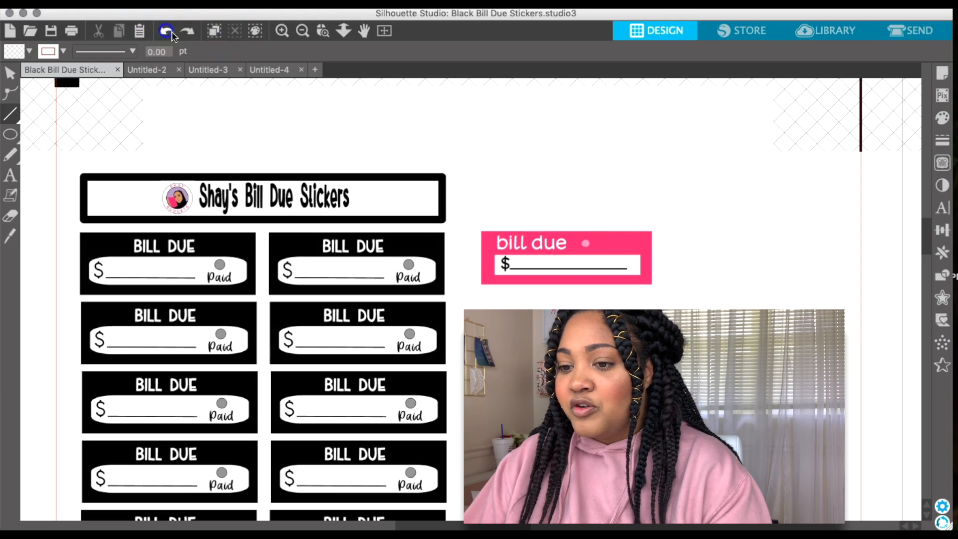
left_click(7, 183)
left_click(594, 195)
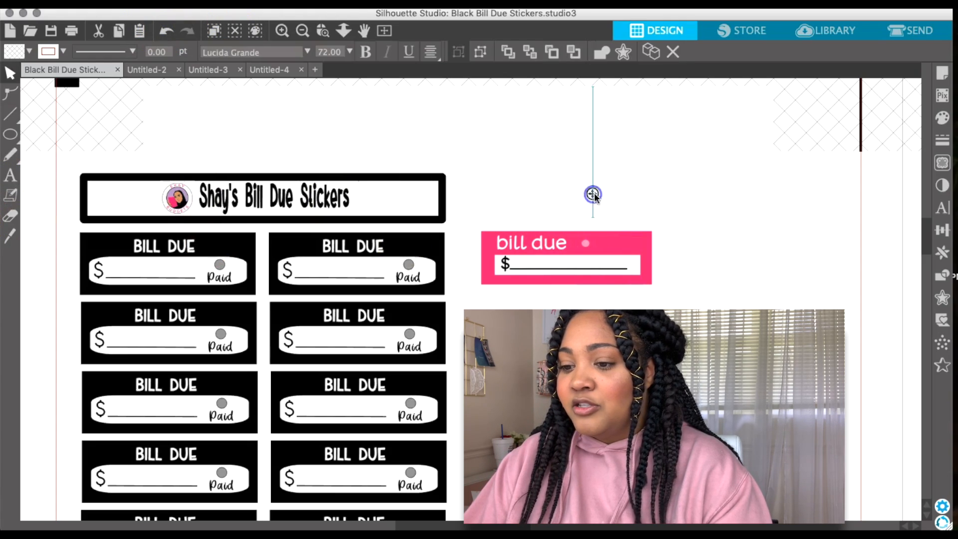
type("O")
key("BackSpace")
type("p")
key("BackSpace")
type("P")
key("BackSpace")
type("pAID")
key("BackSpace")
key("BackSpace")
key("BackSpace")
type("aid")
left_click(604, 184)
Give the "paid" text a black fill and a black line colour
left_click_drag(603, 156, 826, 159)
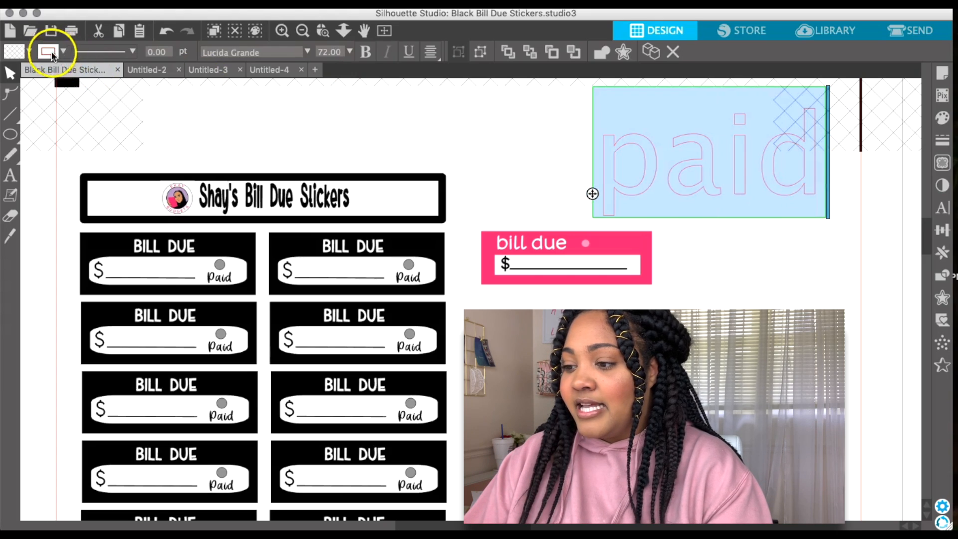
left_click(28, 51)
left_click(103, 88)
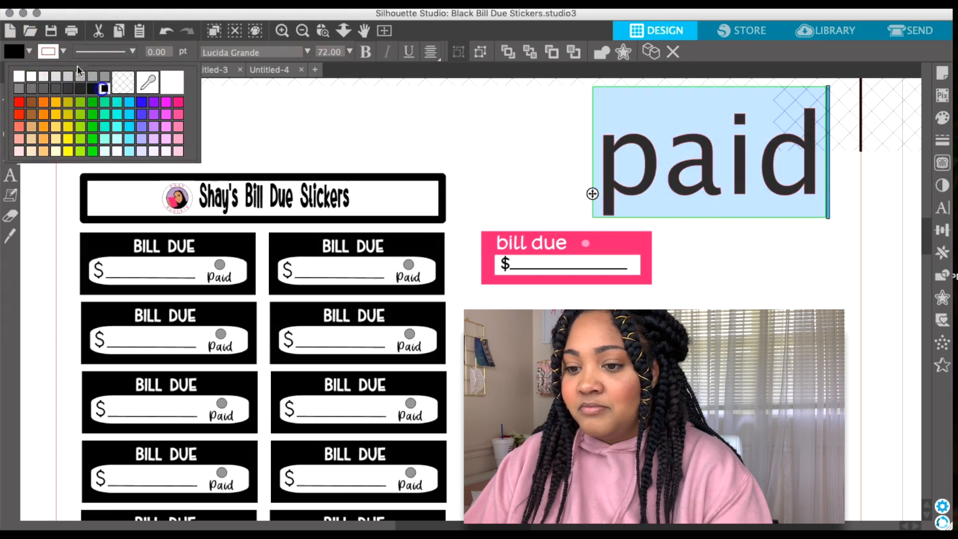
left_click(65, 53)
left_click(142, 88)
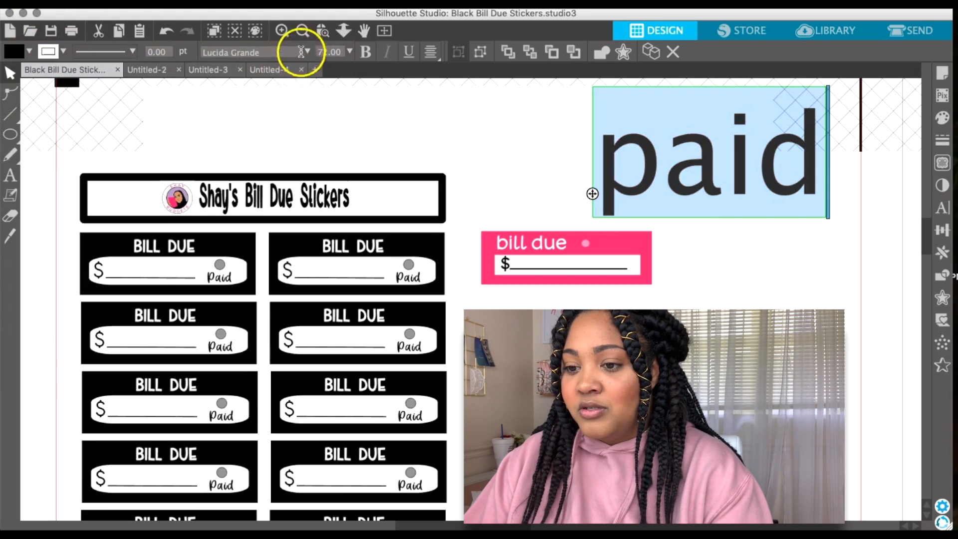
Set the "paid" text to the hey girl font at 12 pt
left_click(307, 52)
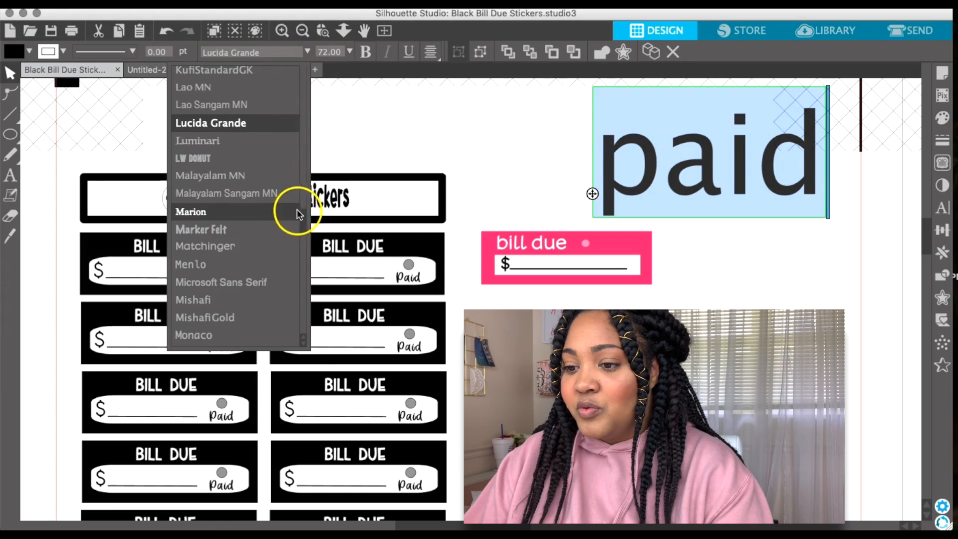
scroll(308, 161, "up", 2)
scroll(310, 100, "up", 15)
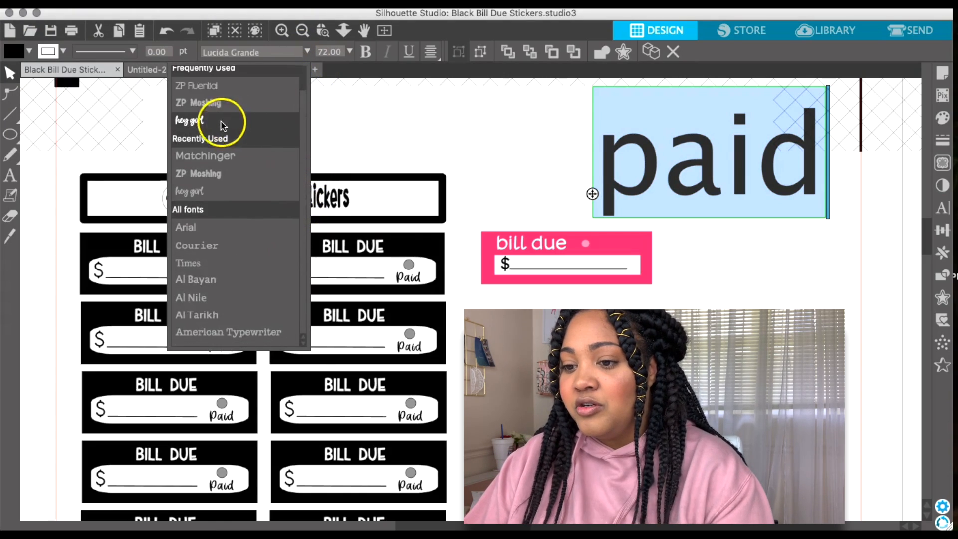
left_click(224, 121)
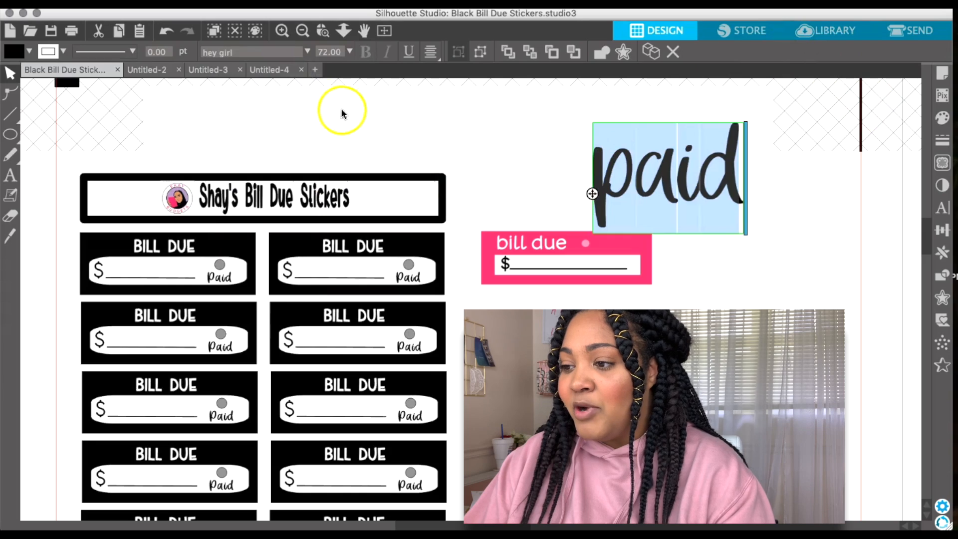
left_click(350, 51)
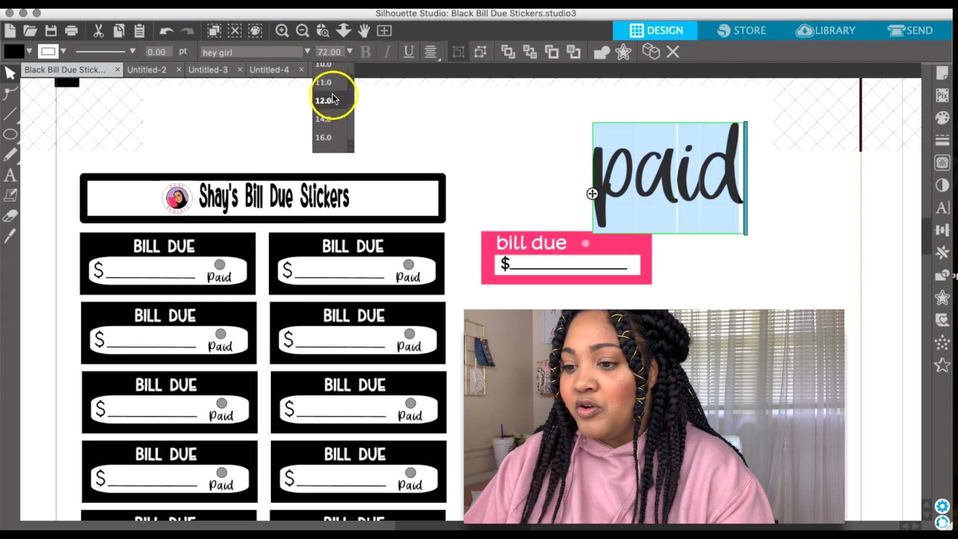
left_click(334, 88)
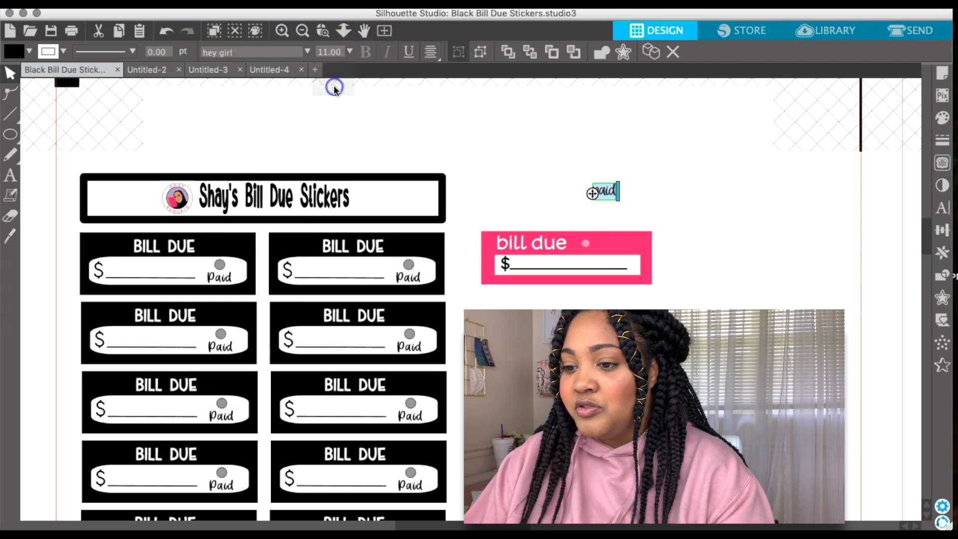
left_click(351, 53)
left_click(333, 96)
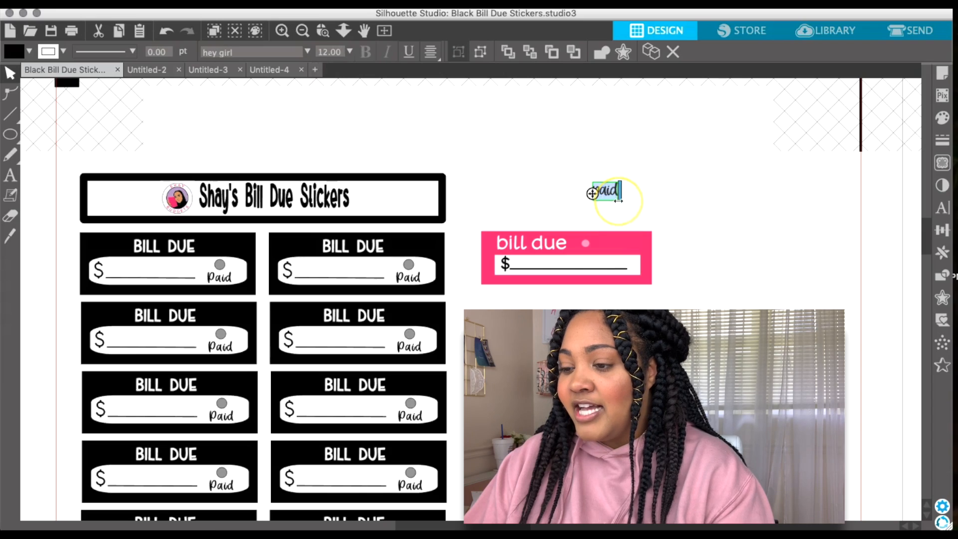
Retype the label in capitals as "PAID" and apply the hey girl font to it
type("PAID")
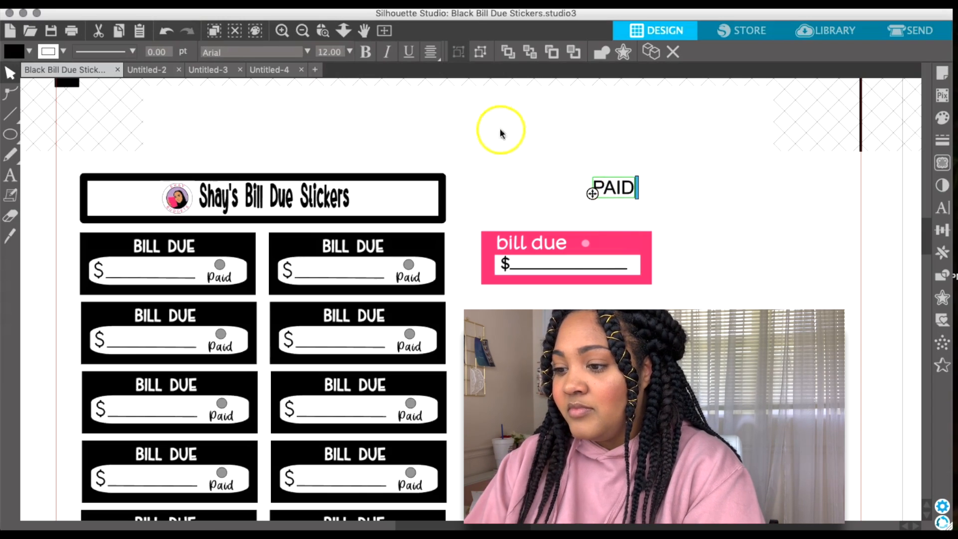
left_click(693, 194)
left_click(613, 188)
left_click(306, 52)
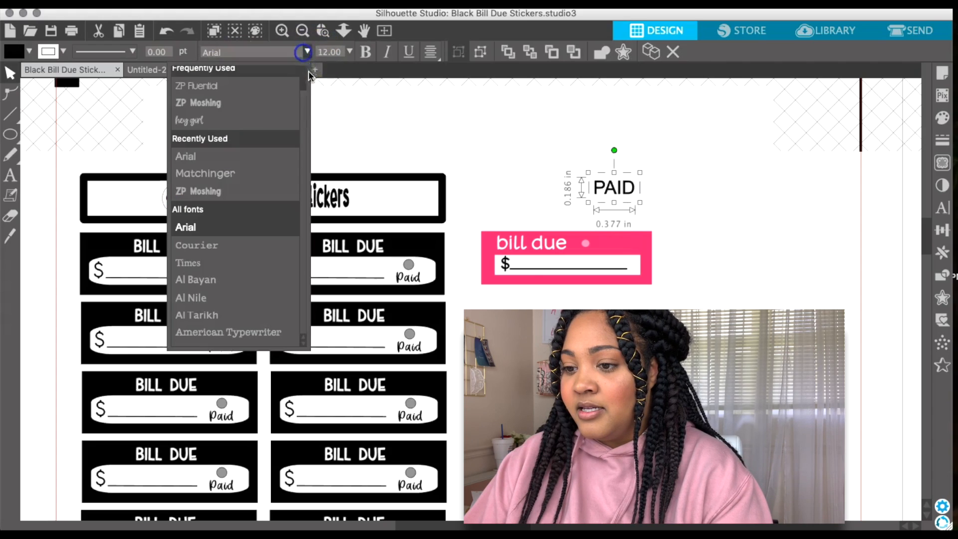
left_click(267, 122)
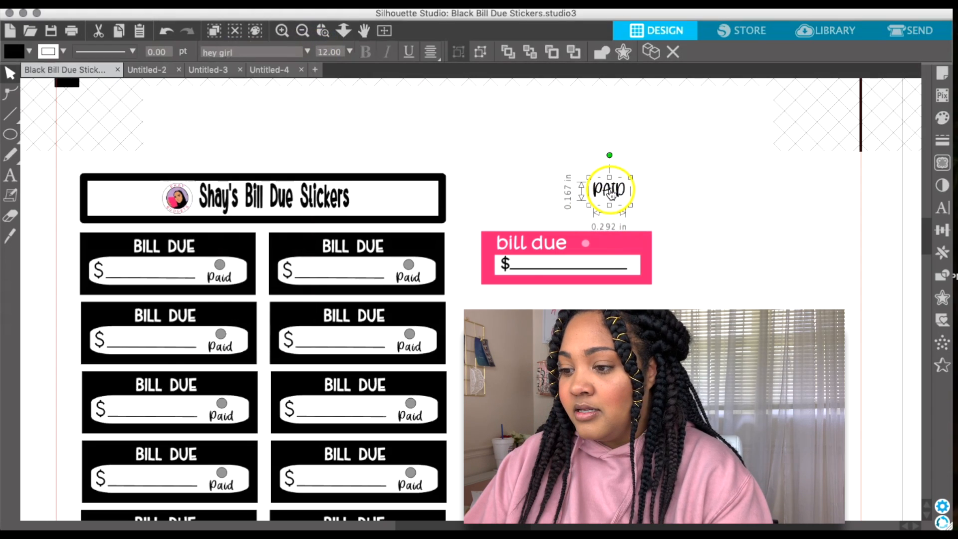
Change the "PAID" text's font to ZP Moshing and place it on the pink sticker just after the light pink circle
left_click(306, 52)
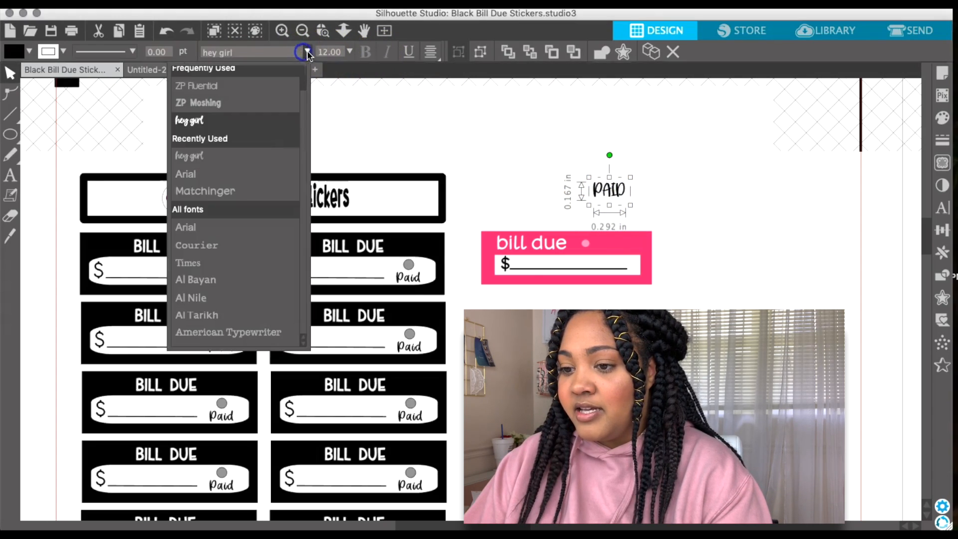
left_click(205, 98)
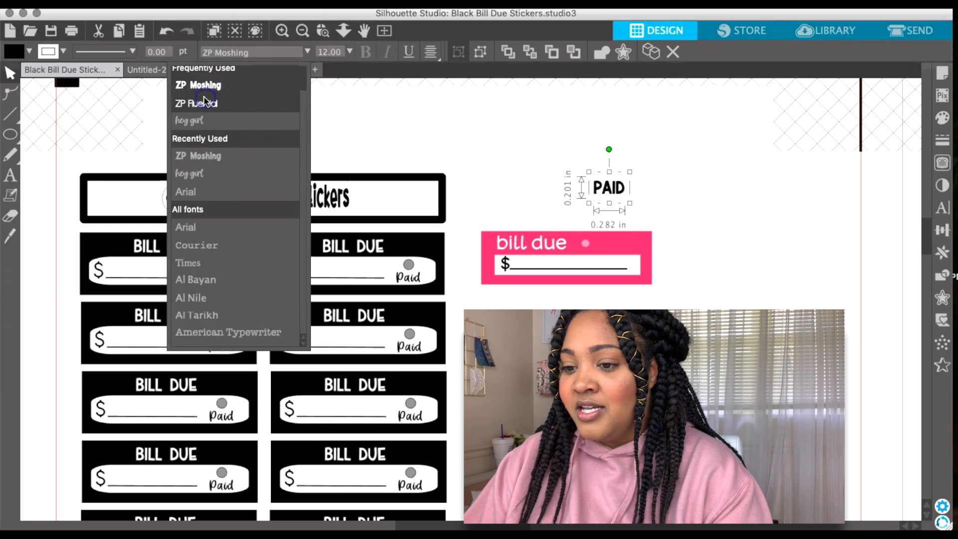
left_click(720, 176)
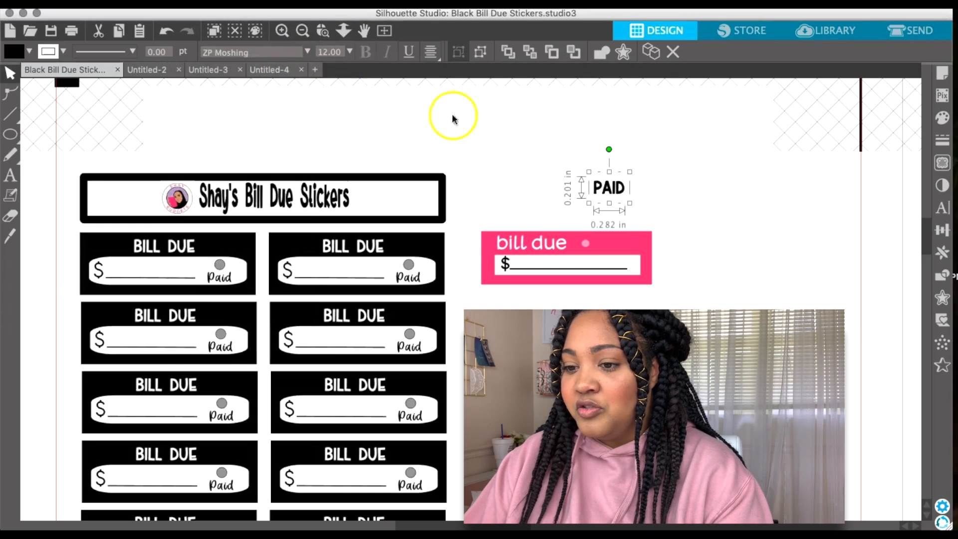
left_click_drag(616, 191, 620, 247)
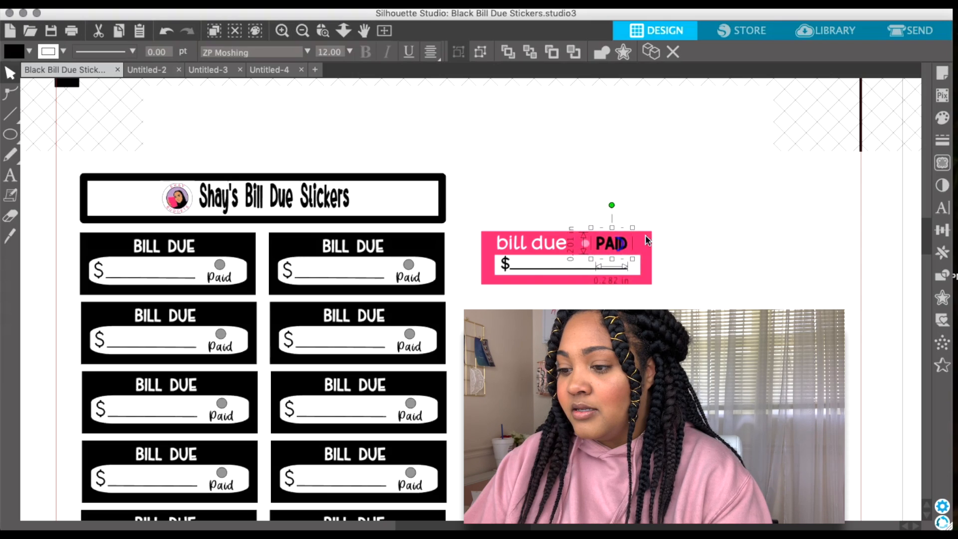
left_click(724, 201)
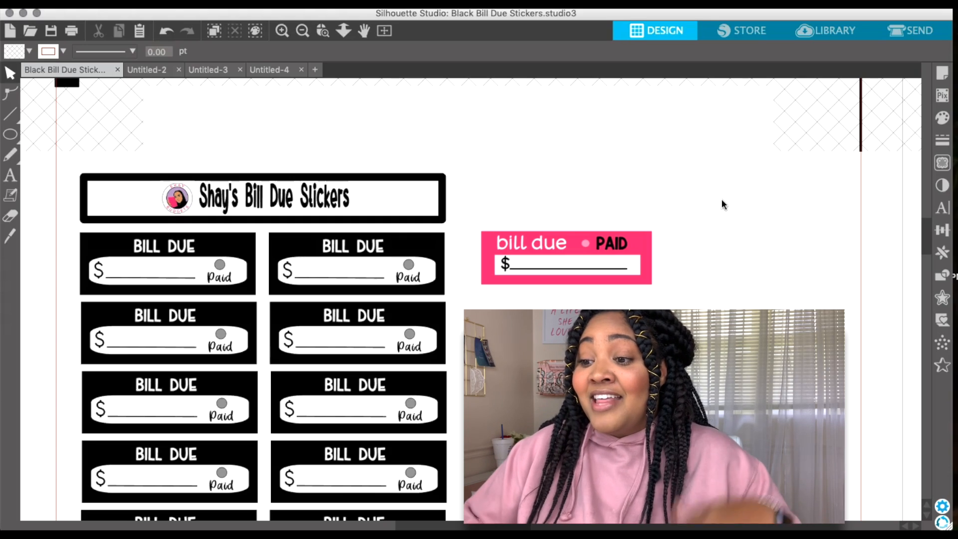
Examine the pink sticker up close and alongside the black bill due stickers on the page
left_click(281, 30)
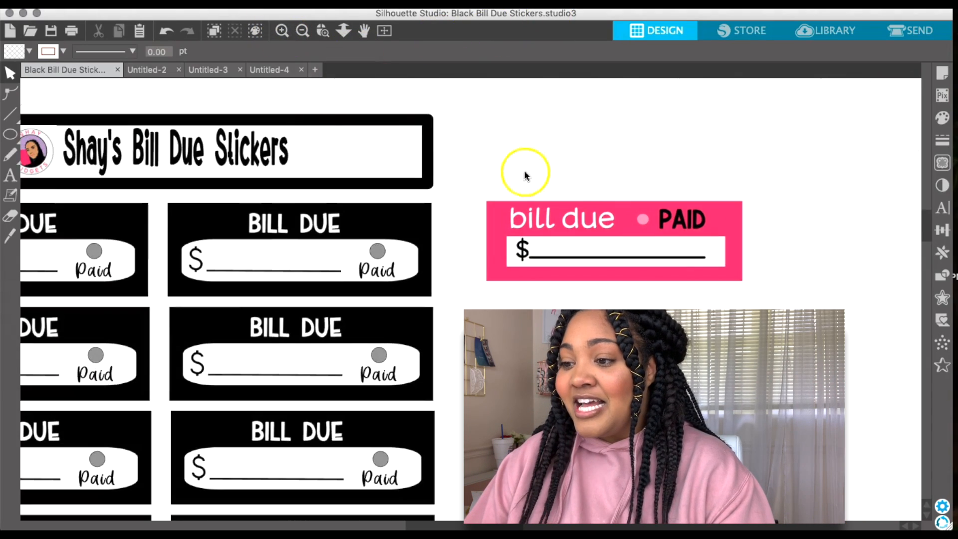
left_click(304, 31)
left_click(304, 31)
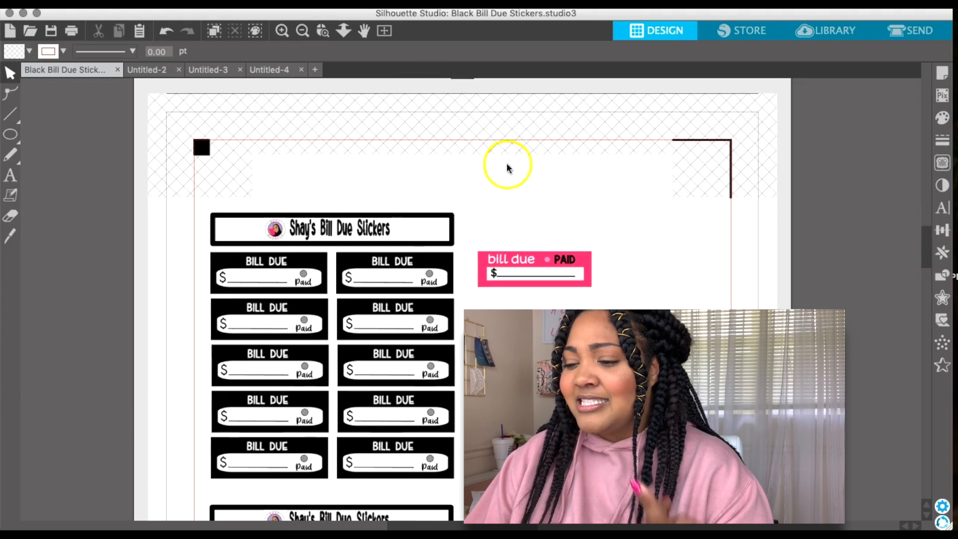
left_click(282, 30)
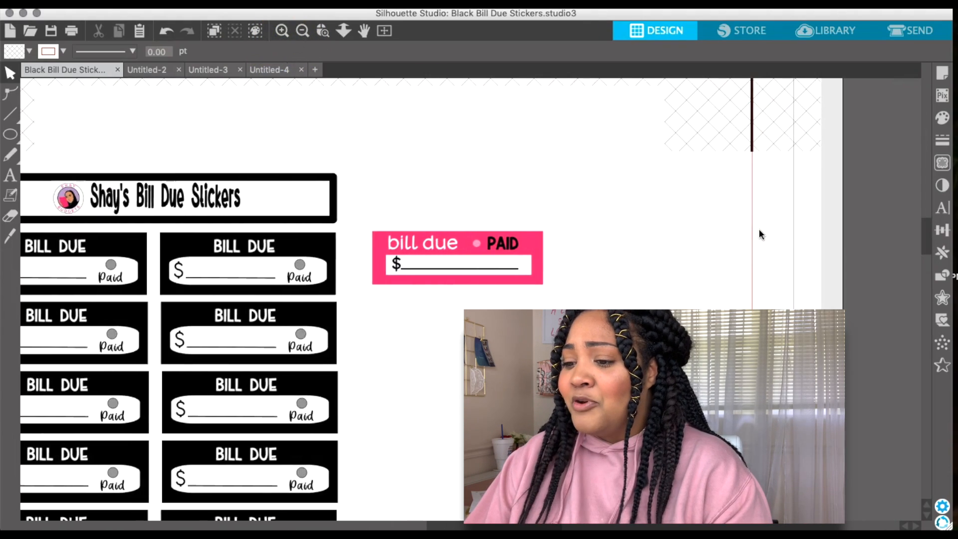
scroll(656, 252, "left", 2)
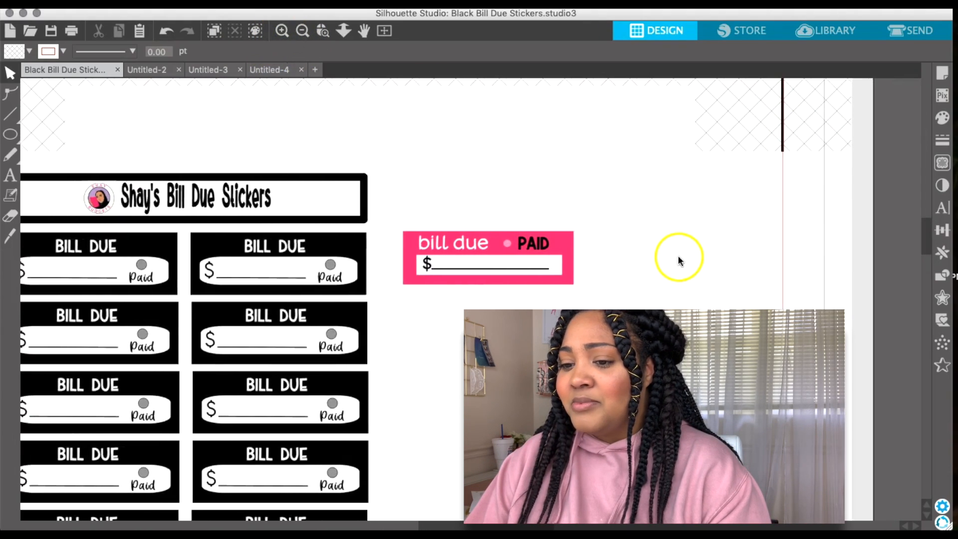
scroll(676, 259, "left", 1)
scroll(574, 269, "left", 1)
scroll(469, 282, "left", 3)
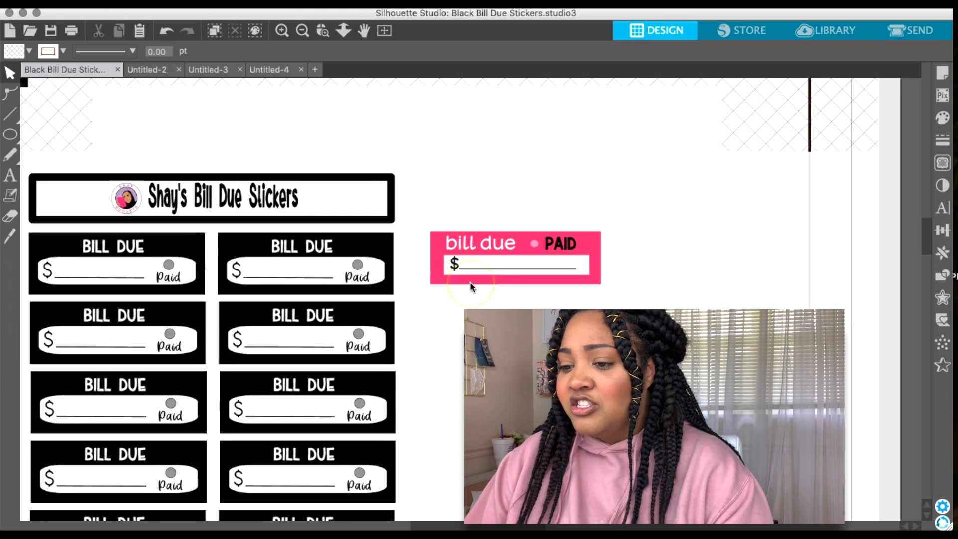
scroll(247, 205, "left", 5)
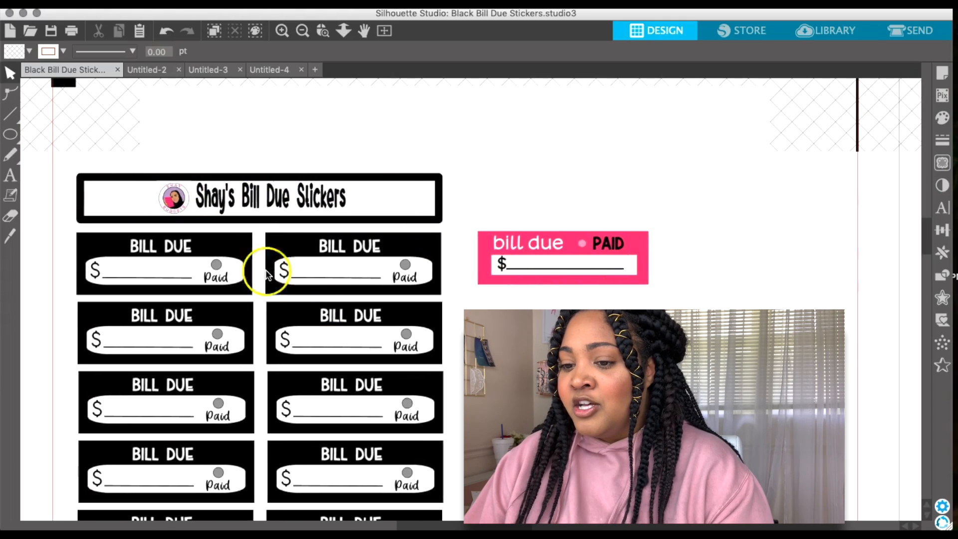
scroll(535, 283, "down", 1)
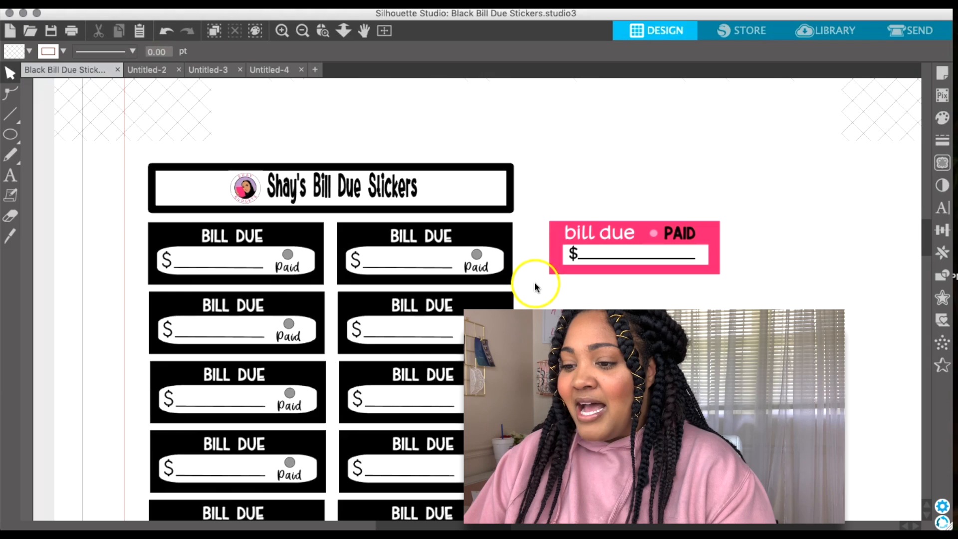
Duplicate the header banner of the upper black sticker set to the right and align the copy directly above the pink sticker
left_click_drag(133, 145, 563, 215)
scroll(497, 208, "right", 6)
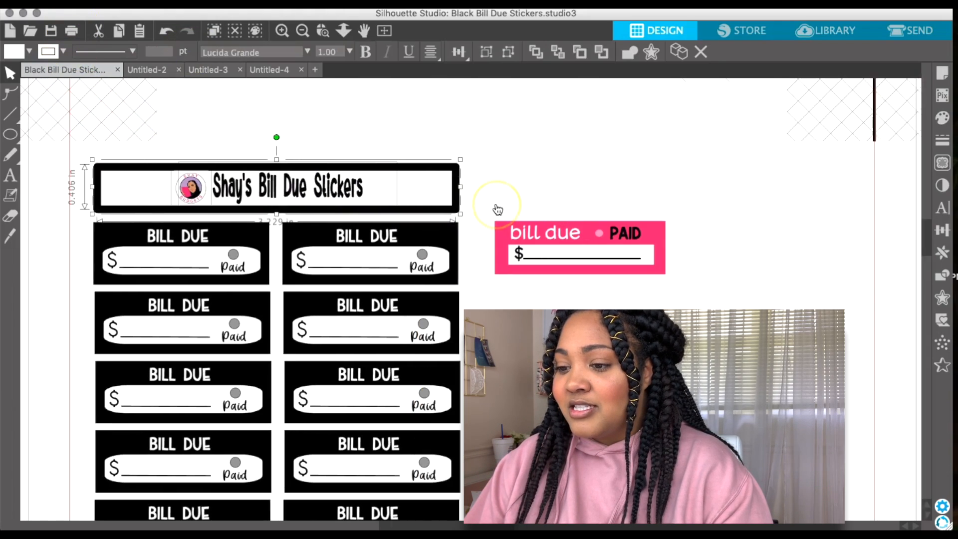
left_click(303, 31)
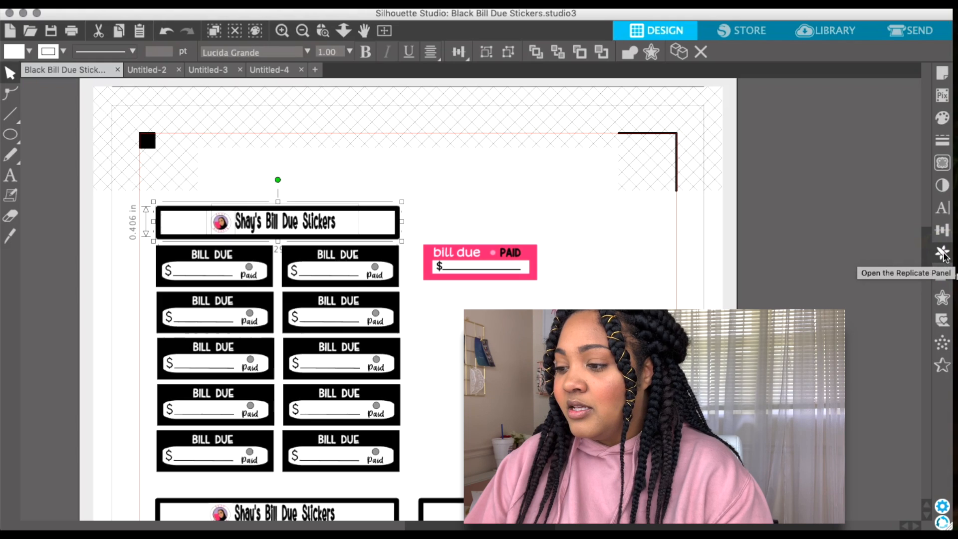
left_click(943, 253)
left_click(880, 244)
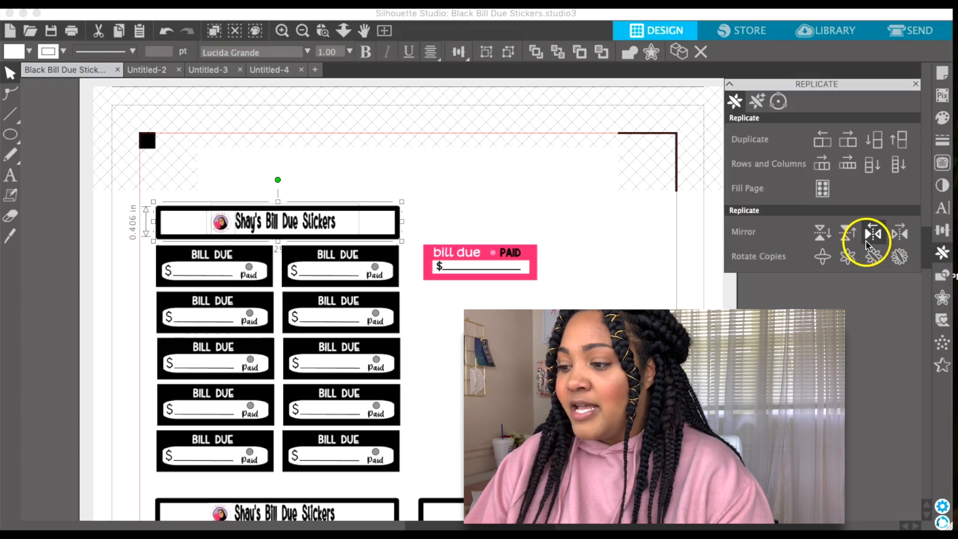
left_click(848, 175)
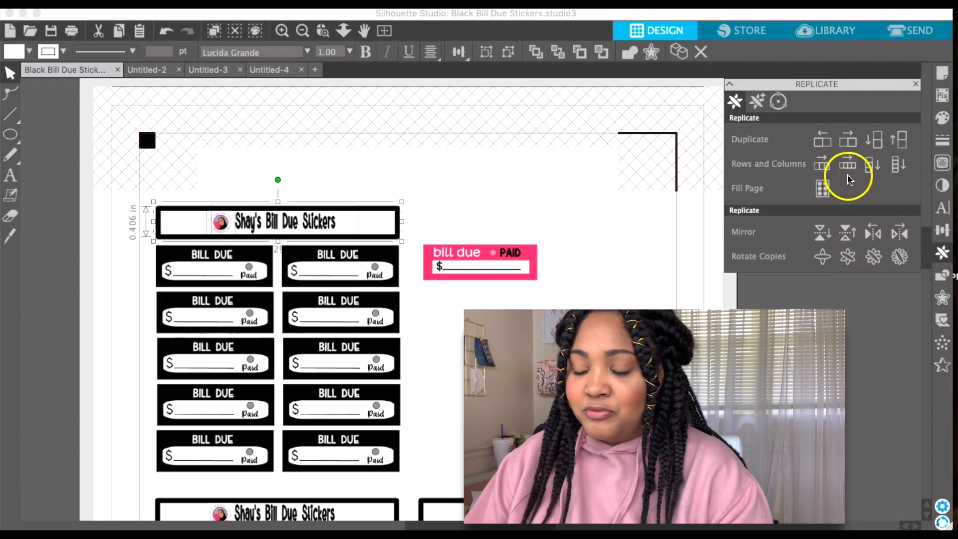
left_click(851, 145)
left_click(561, 217)
left_click_drag(561, 217, 585, 221)
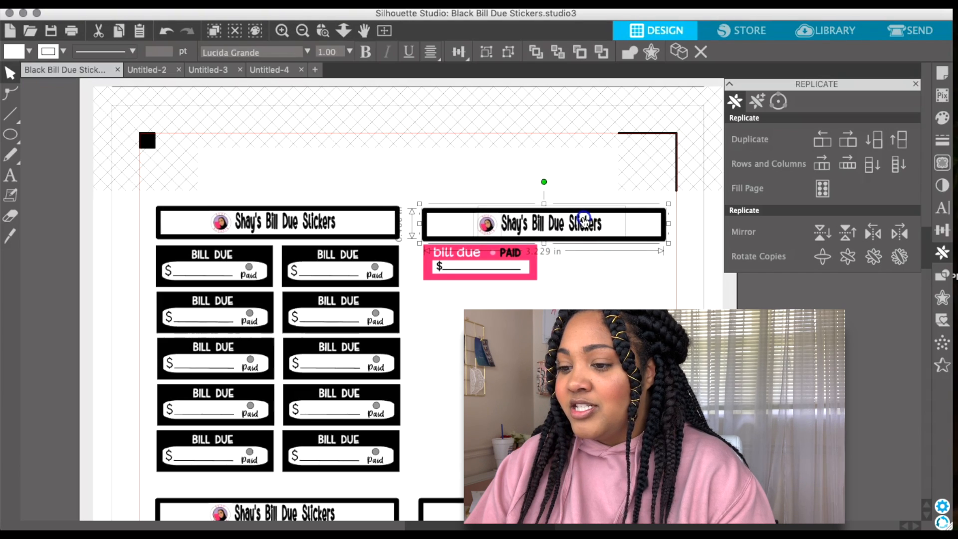
Duplicate the whole pink sticker to the right and position the copy beside the original with a small gap, under the copied header
scroll(574, 259, "down", 10)
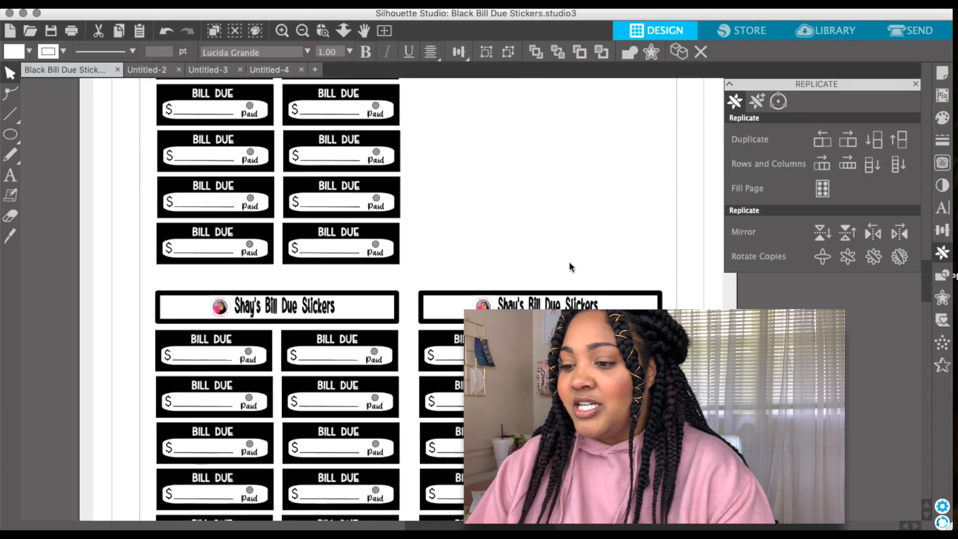
scroll(571, 265, "down", 2)
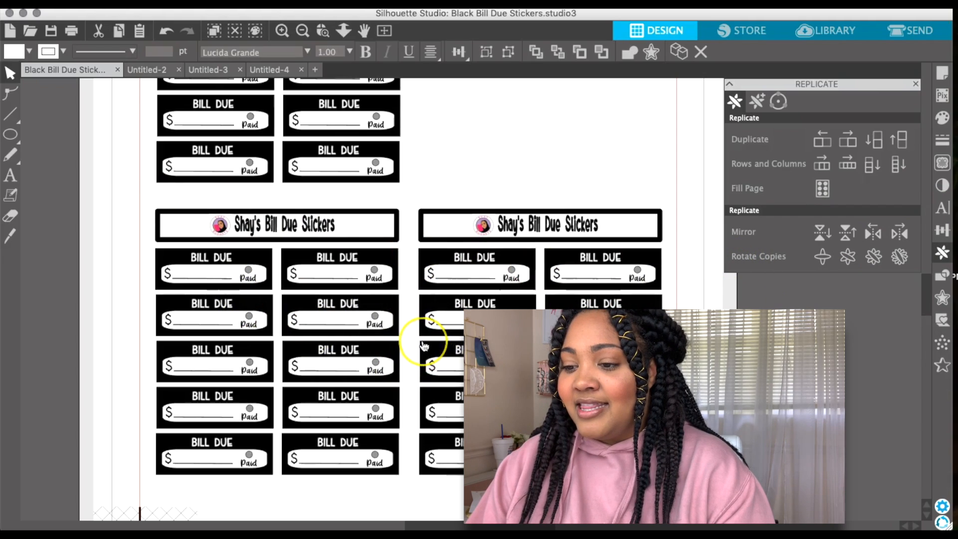
scroll(504, 295, "up", 5)
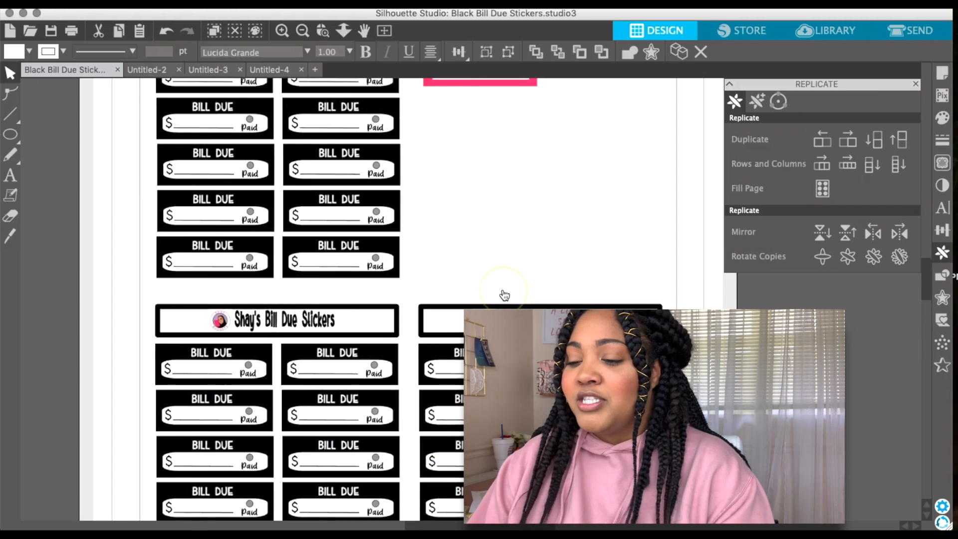
scroll(502, 295, "up", 3)
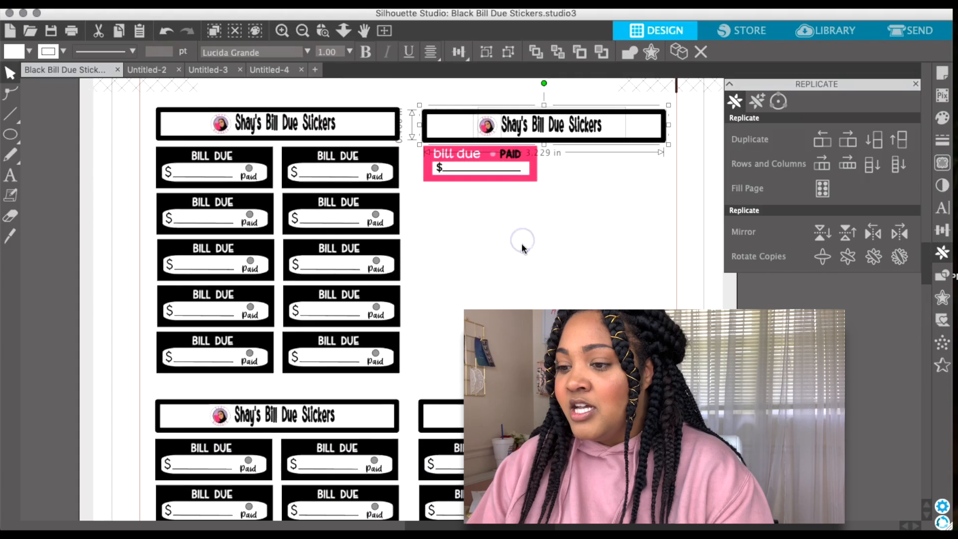
left_click(454, 222)
scroll(549, 227, "up", 2)
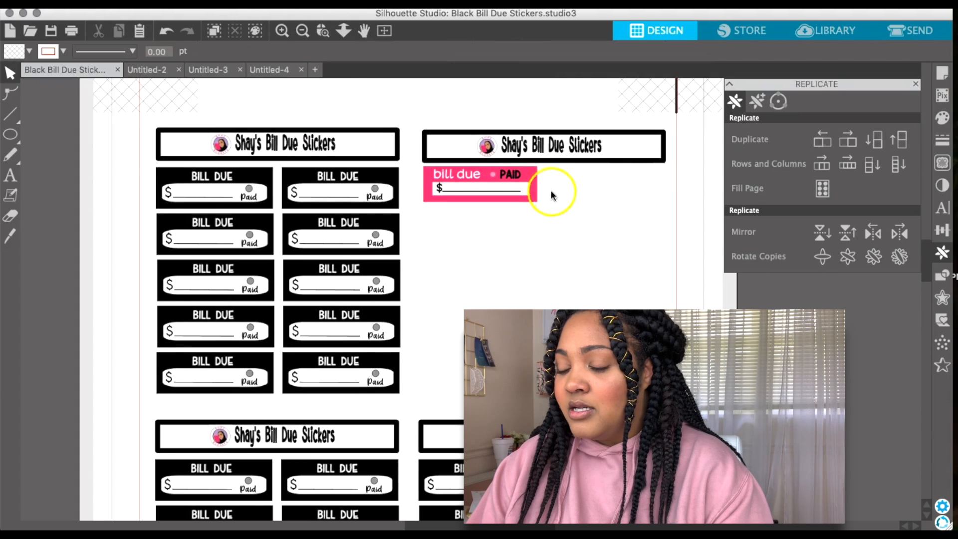
left_click_drag(575, 235, 415, 173)
left_click(847, 141)
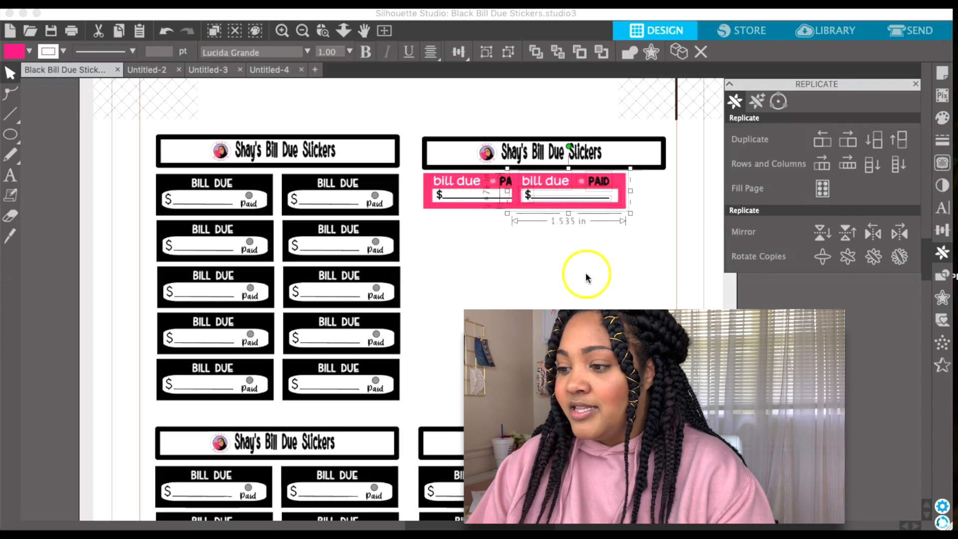
left_click_drag(618, 188, 627, 189)
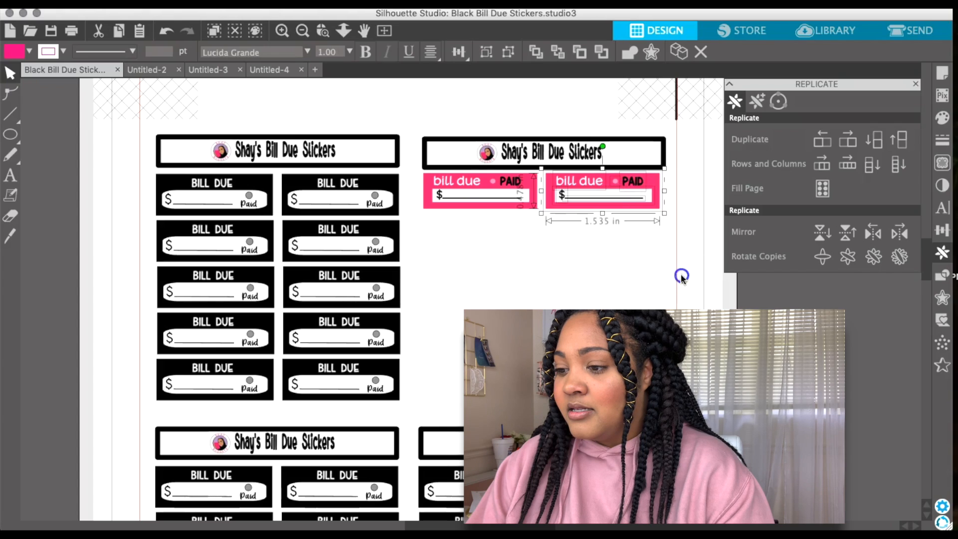
left_click_drag(693, 241, 416, 175)
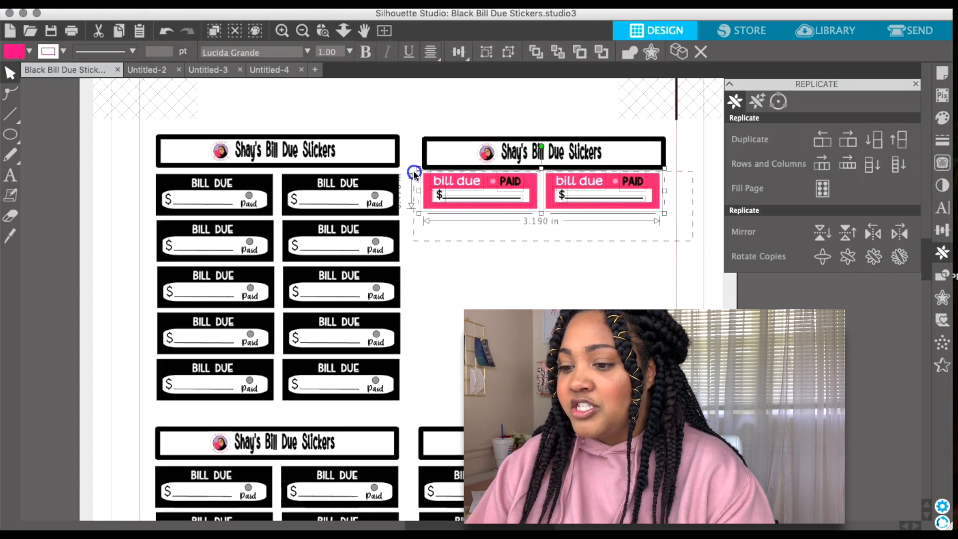
left_click(873, 144)
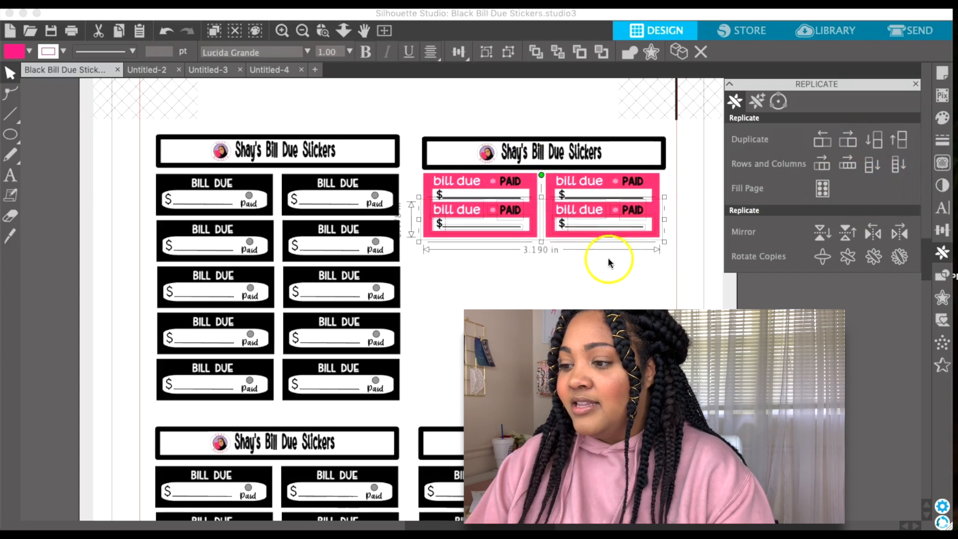
left_click(166, 31)
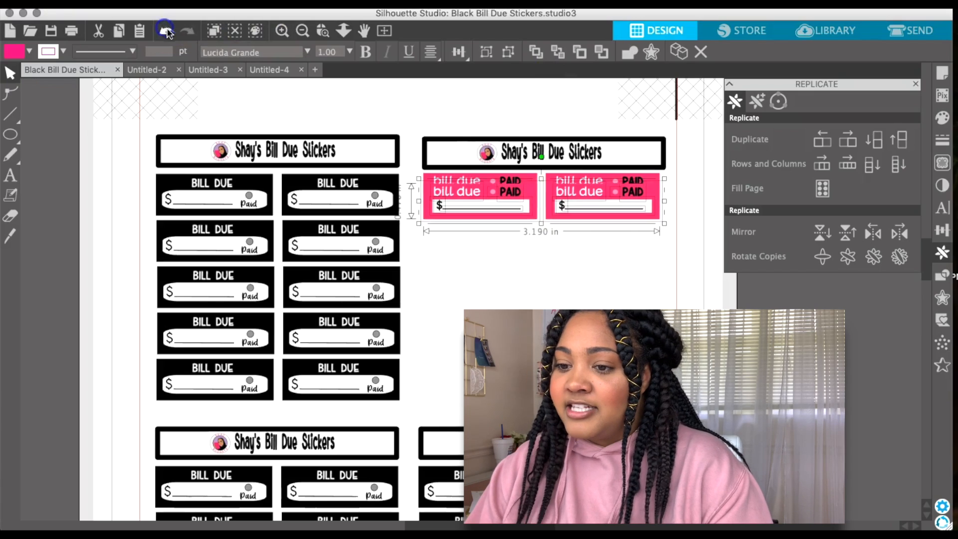
left_click(872, 169)
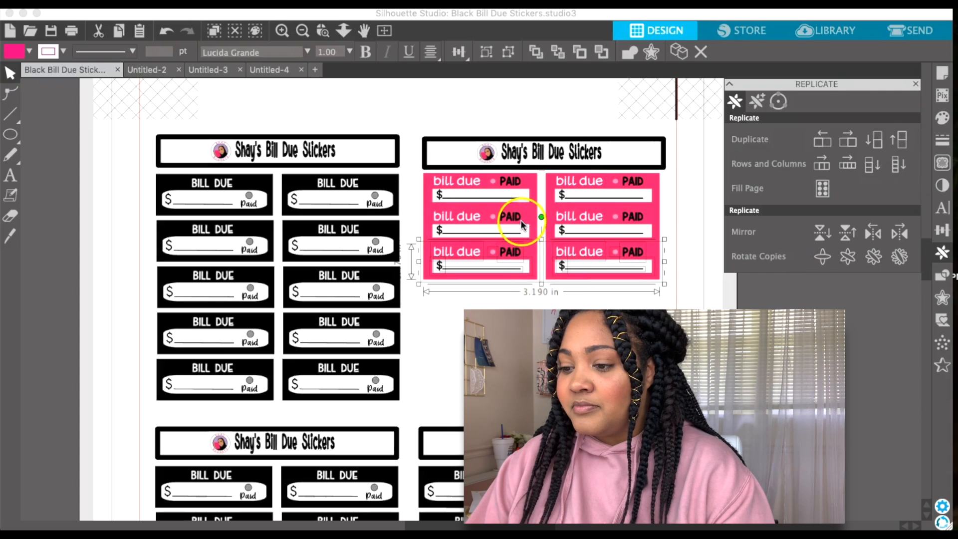
left_click_drag(521, 222, 526, 228)
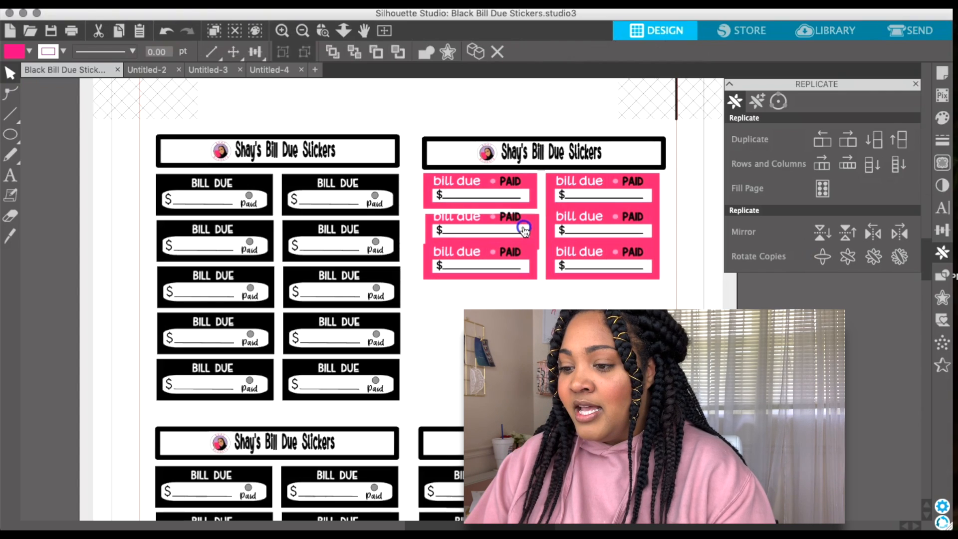
left_click(167, 31)
left_click_drag(529, 250, 529, 271)
left_click_drag(689, 254, 446, 227)
left_click_drag(481, 219, 481, 228)
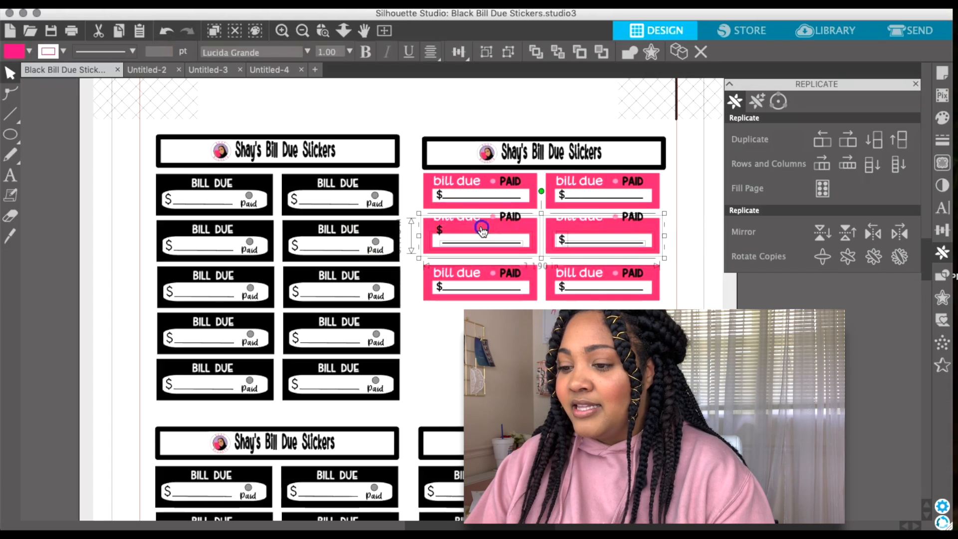
left_click(169, 32)
left_click(170, 32)
left_click(171, 34)
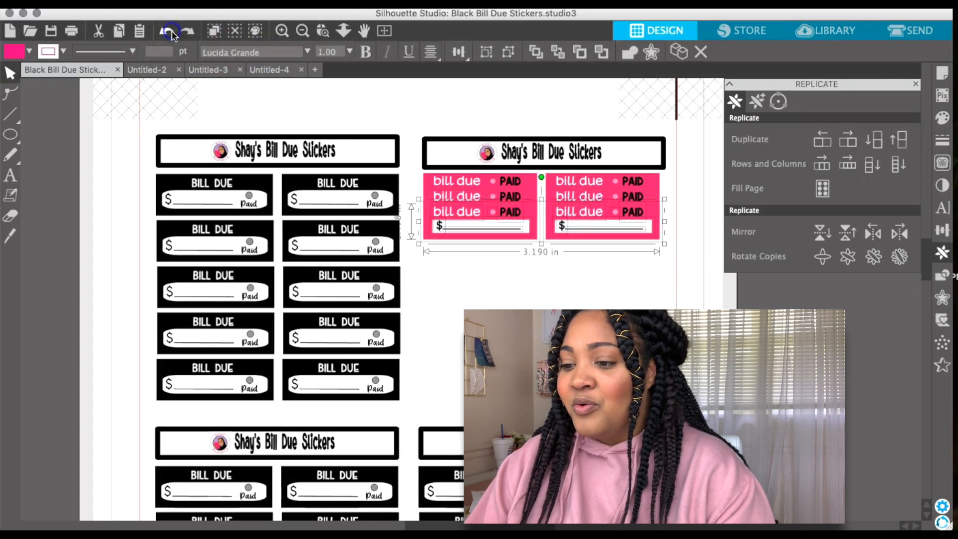
left_click(170, 34)
Duplicate the row of two pink stickers downward four times, leaving a small gap between the rows
left_click(875, 141)
left_click_drag(533, 220, 534, 225)
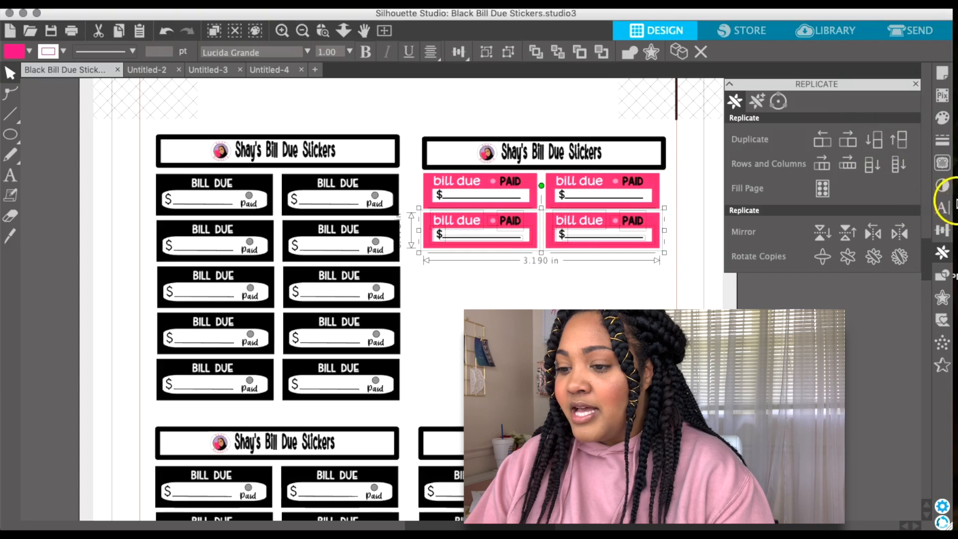
left_click(875, 140)
left_click_drag(523, 265, 518, 263)
left_click(875, 141)
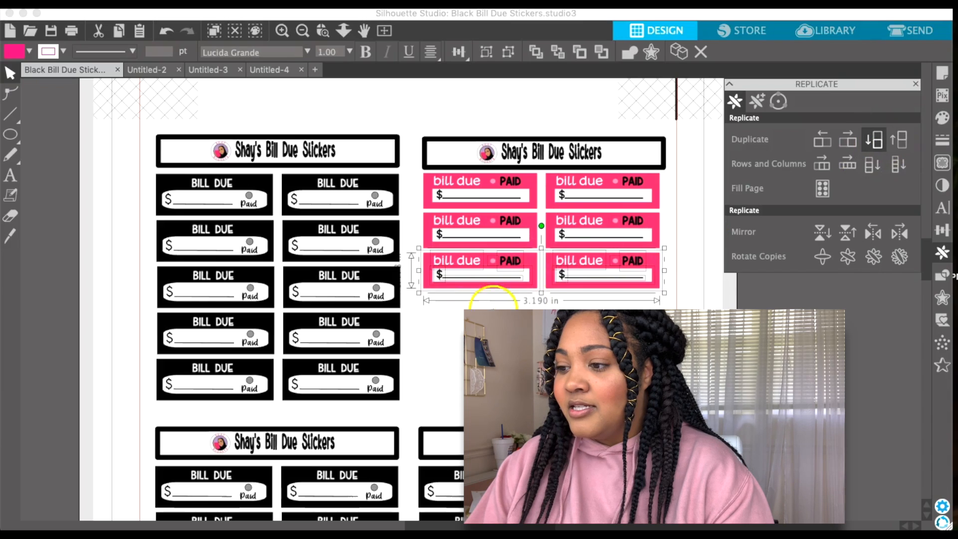
left_click_drag(525, 296, 526, 301)
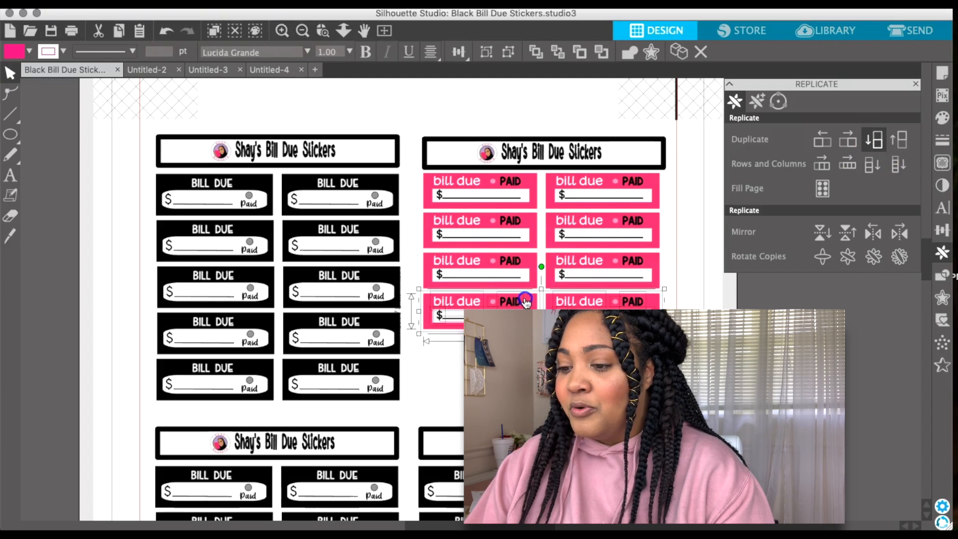
left_click(875, 141)
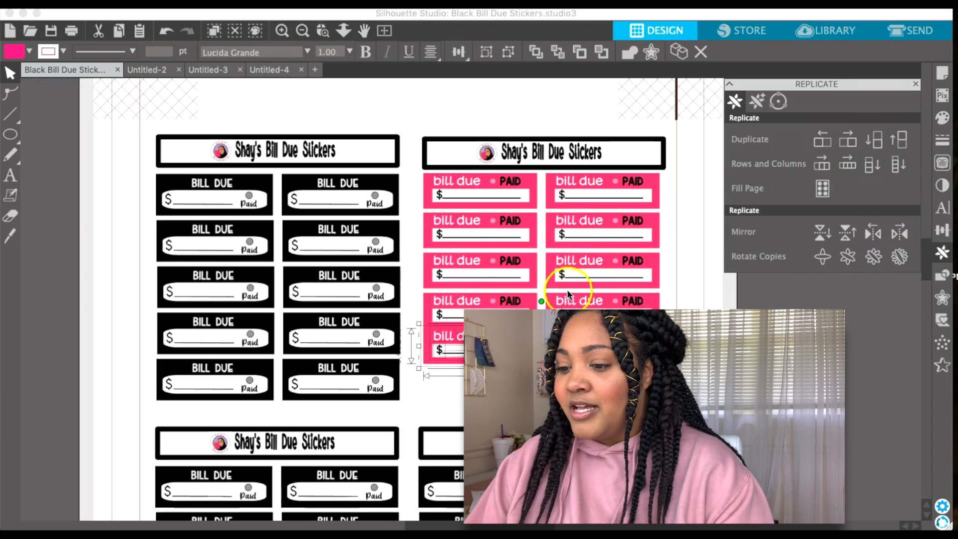
left_click_drag(525, 337, 526, 342)
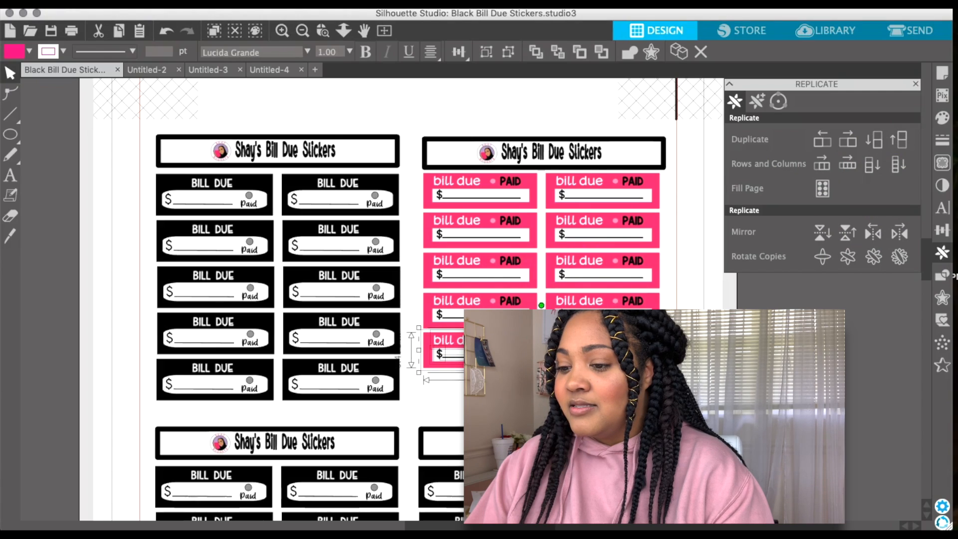
Move the pink sticker set with its header slightly up and add a sixth row of two stickers with a small gap beneath it
left_click_drag(745, 378, 427, 128)
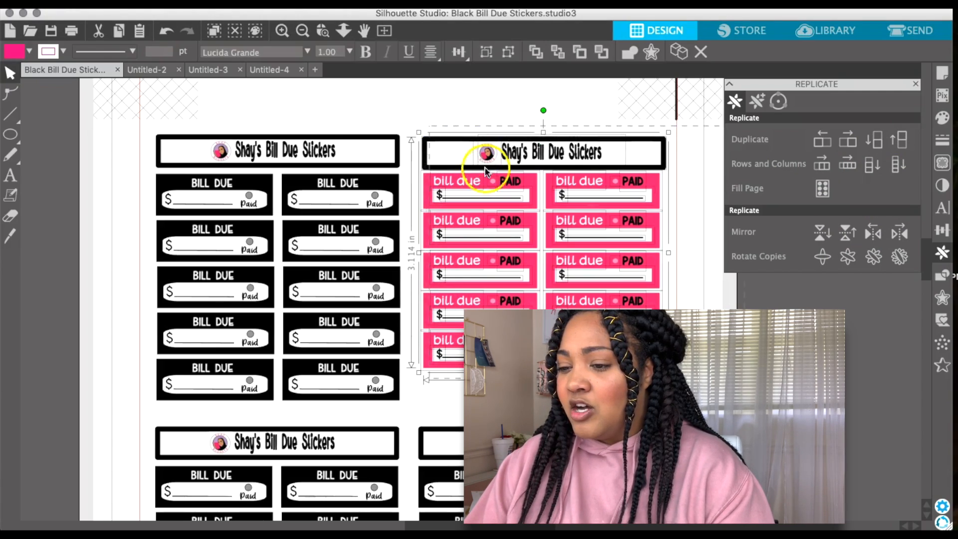
left_click_drag(515, 155, 514, 144)
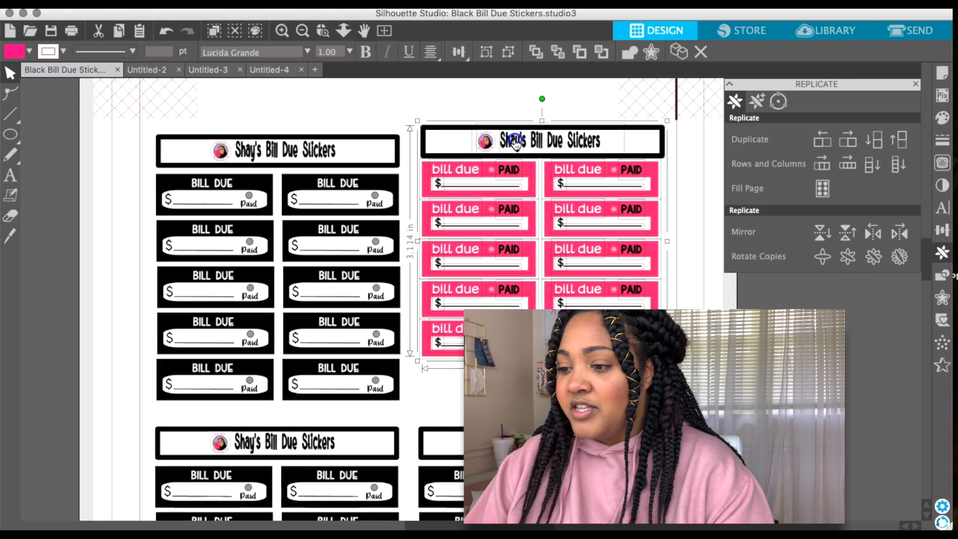
left_click_drag(685, 363, 408, 320)
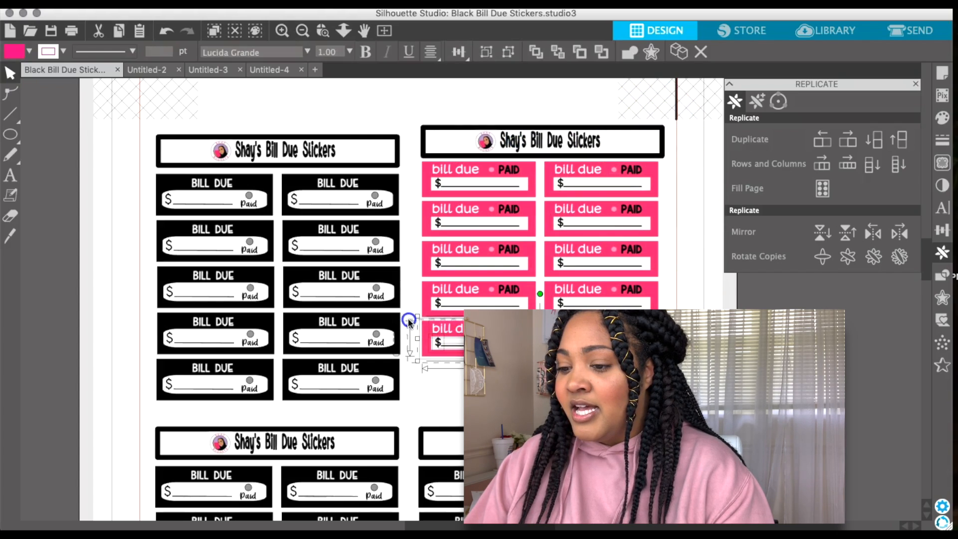
left_click(874, 140)
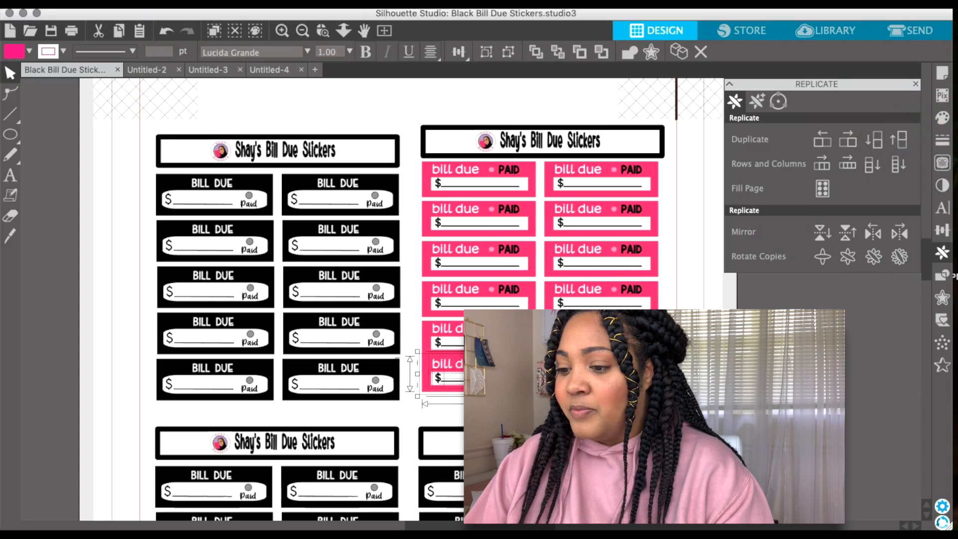
key("Down")
key("Down")
key("Down")
key("Escape")
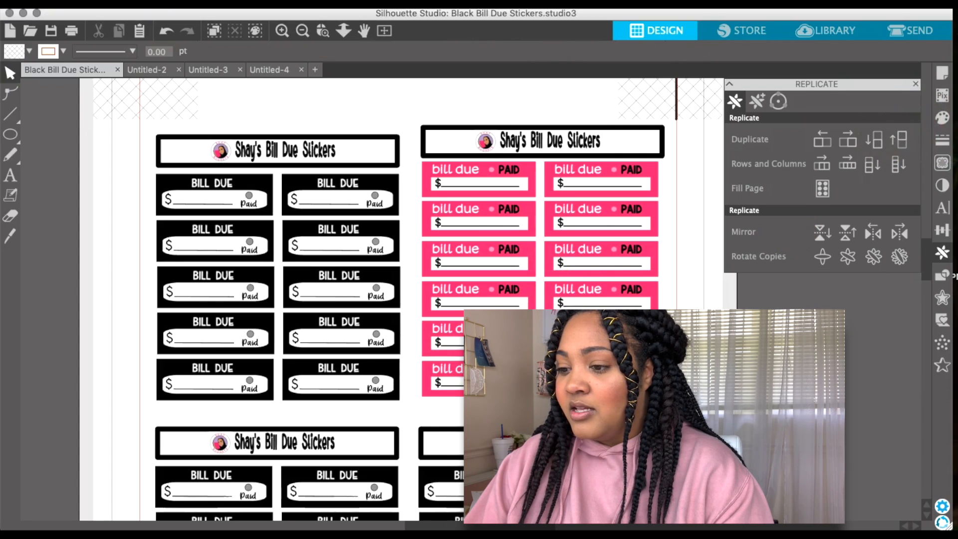
Compare the pink sticker set with the black bill due sets across the whole page
scroll(380, 299, "down", 10)
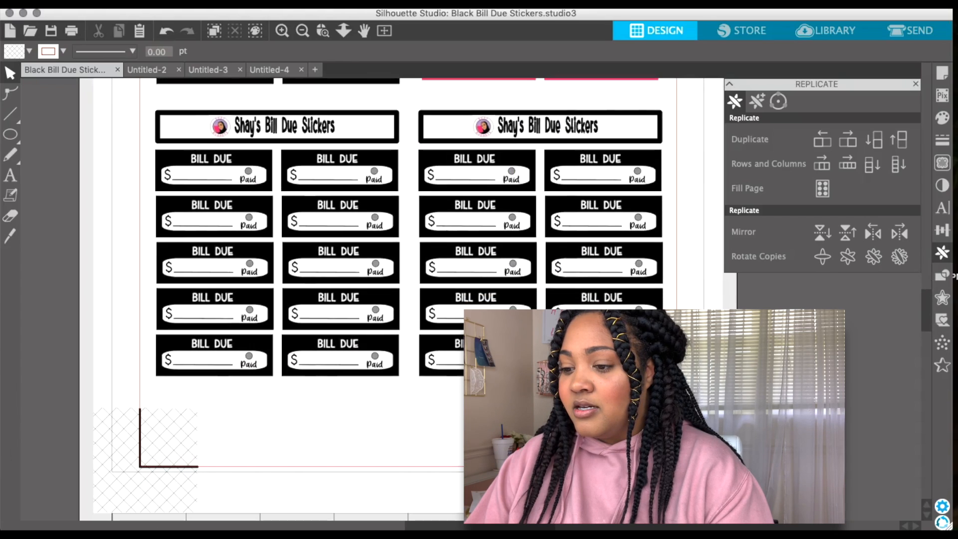
scroll(379, 299, "up", 1)
scroll(379, 299, "up", 3)
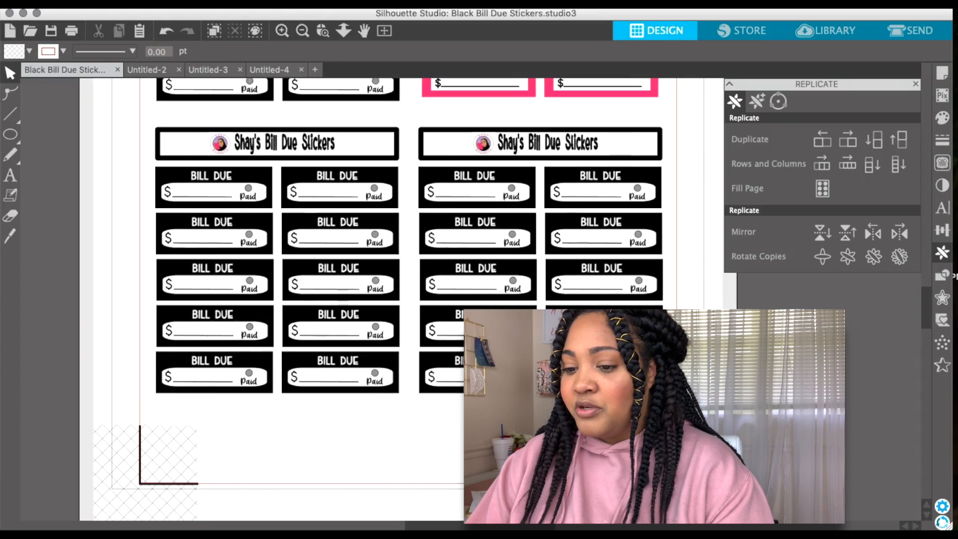
scroll(156, 139, "up", 2)
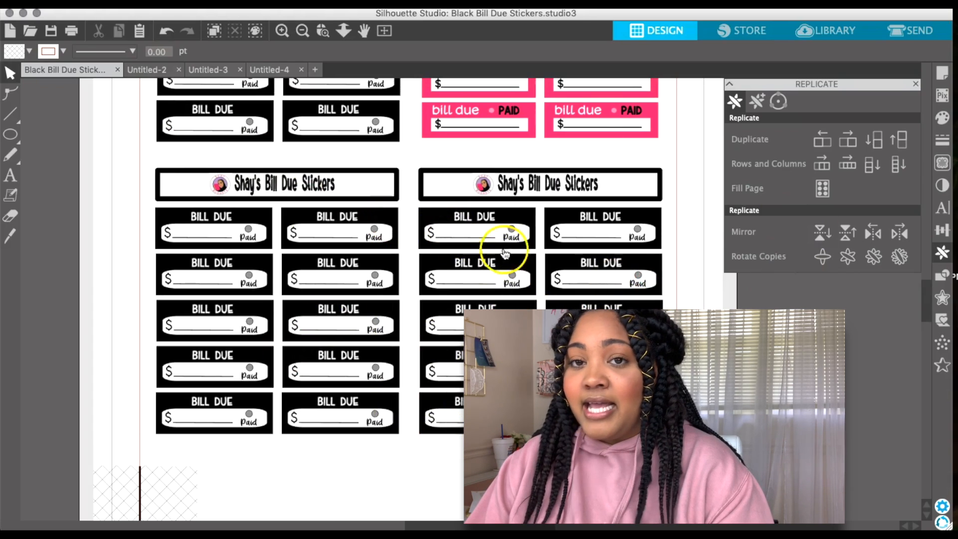
scroll(506, 253, "up", 3)
scroll(343, 192, "up", 15)
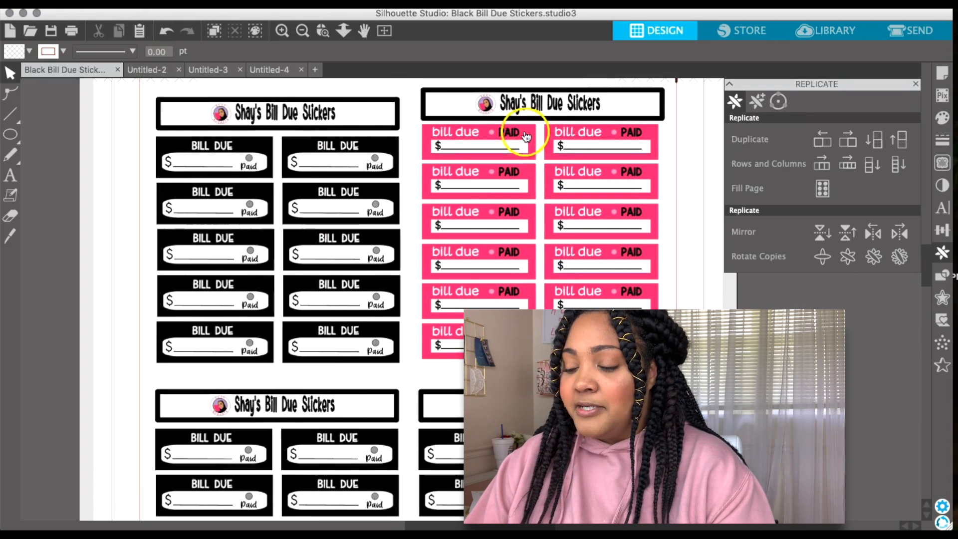
left_click(426, 137)
left_click_drag(425, 140, 446, 133)
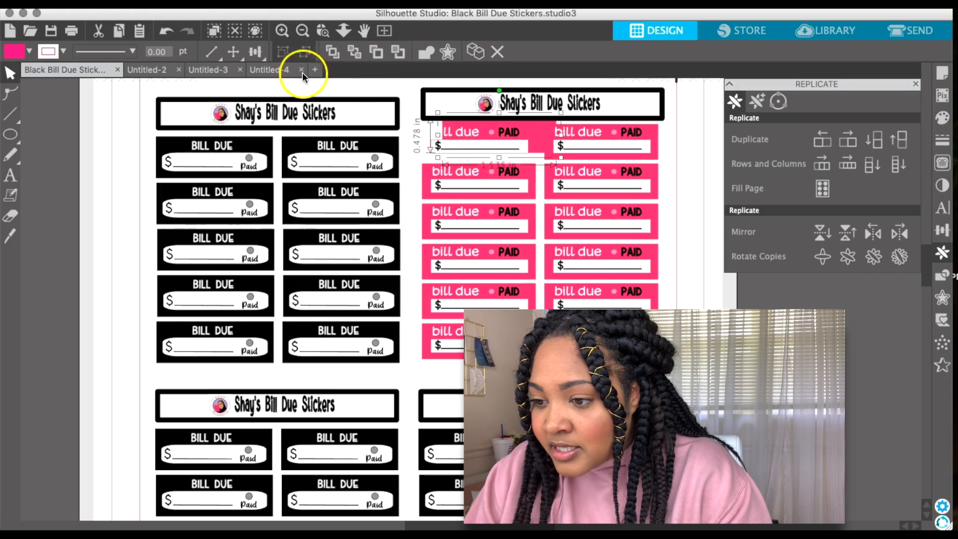
left_click(166, 31)
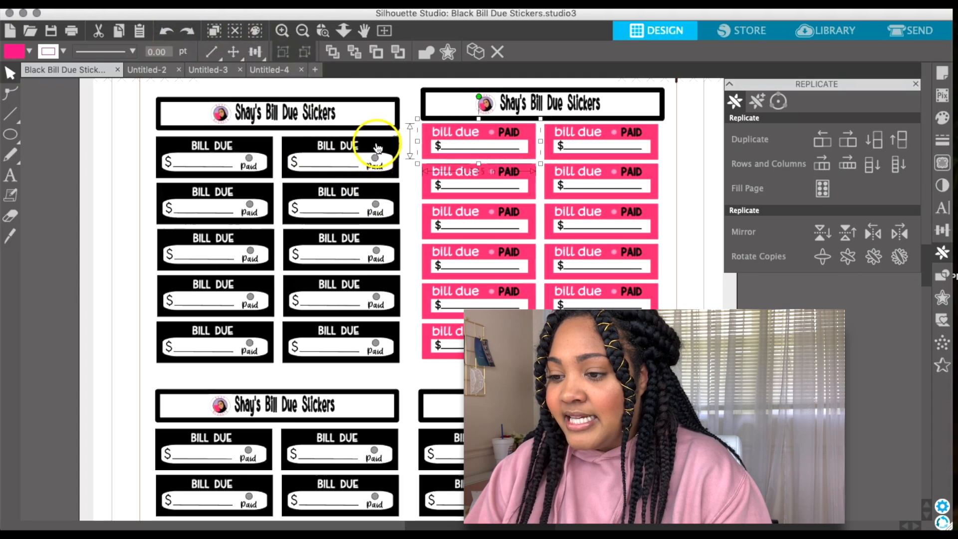
left_click_drag(383, 147, 397, 149)
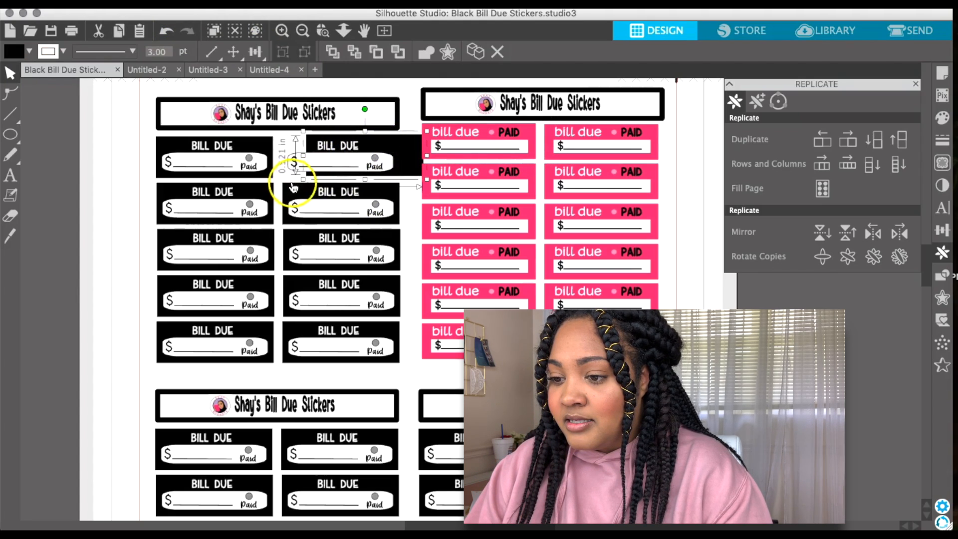
left_click(167, 31)
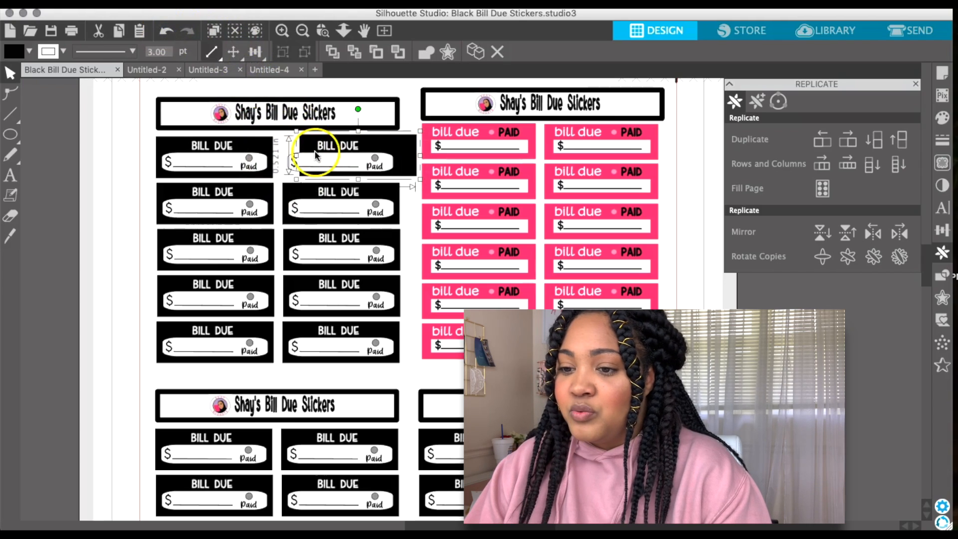
left_click(165, 32)
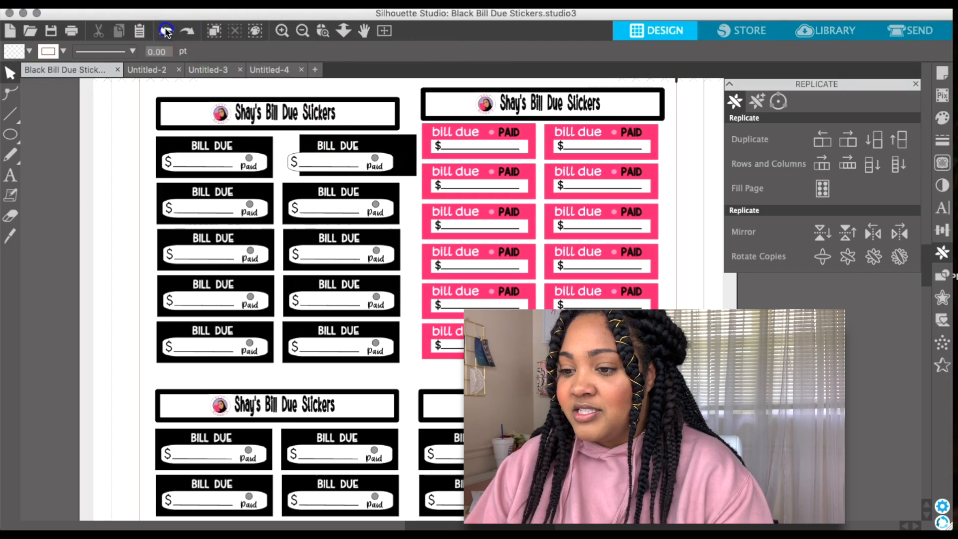
left_click(166, 31)
left_click(166, 32)
Switch the sheet to the Send view and examine the cut lines on the pink and black stickers
left_click(699, 246)
scroll(692, 257, "right", 3)
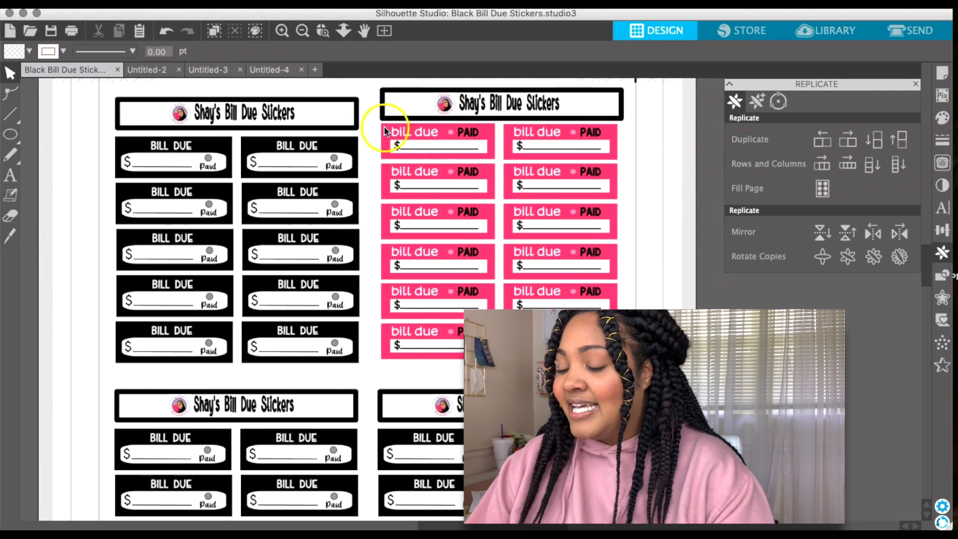
scroll(538, 173, "up", 2)
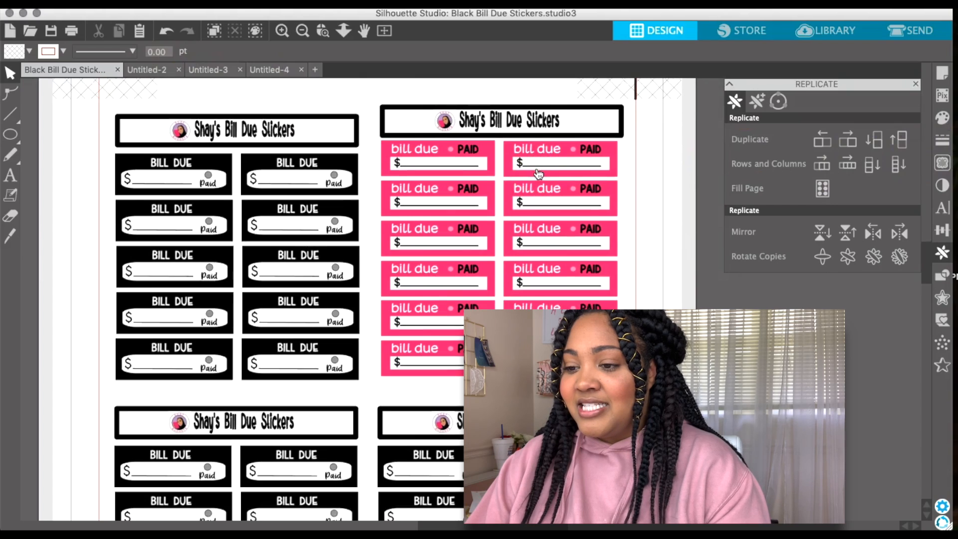
scroll(537, 174, "up", 3)
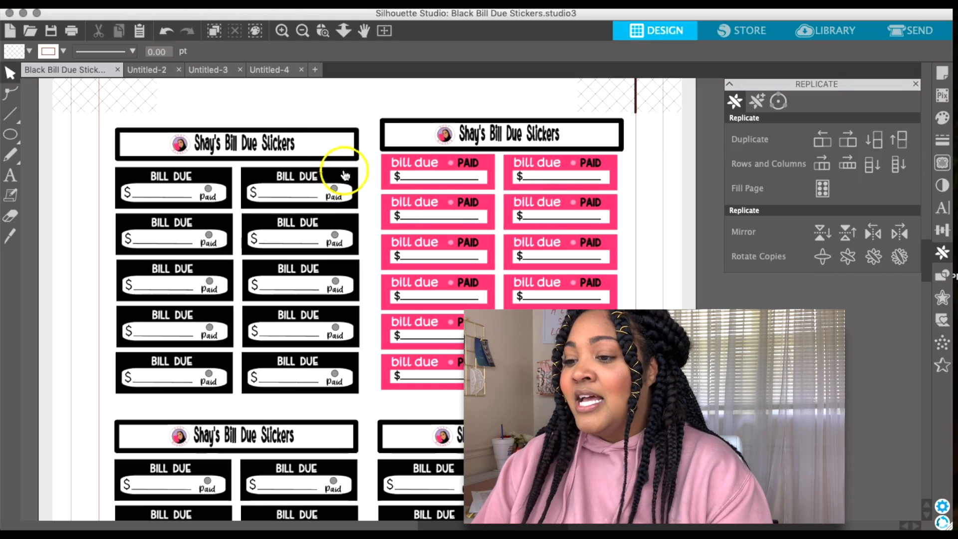
left_click(919, 32)
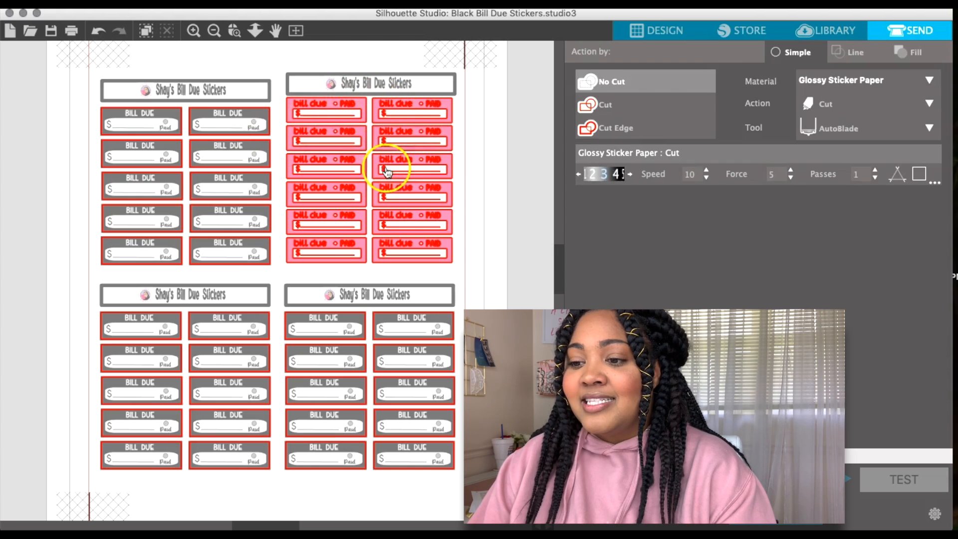
scroll(388, 170, "left", 1)
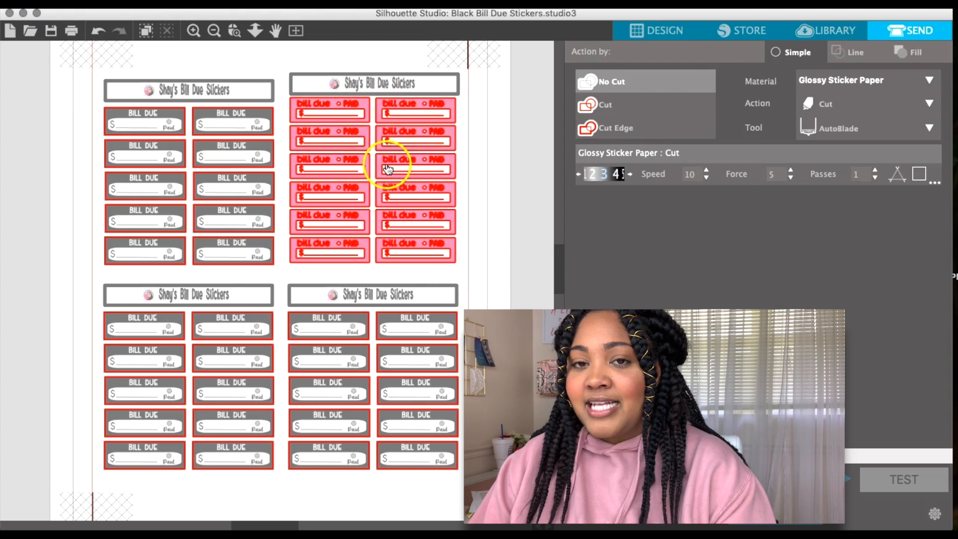
Set the bill due text, the PAID text and the dot on the first pink sticker to No Cut
left_click(312, 103)
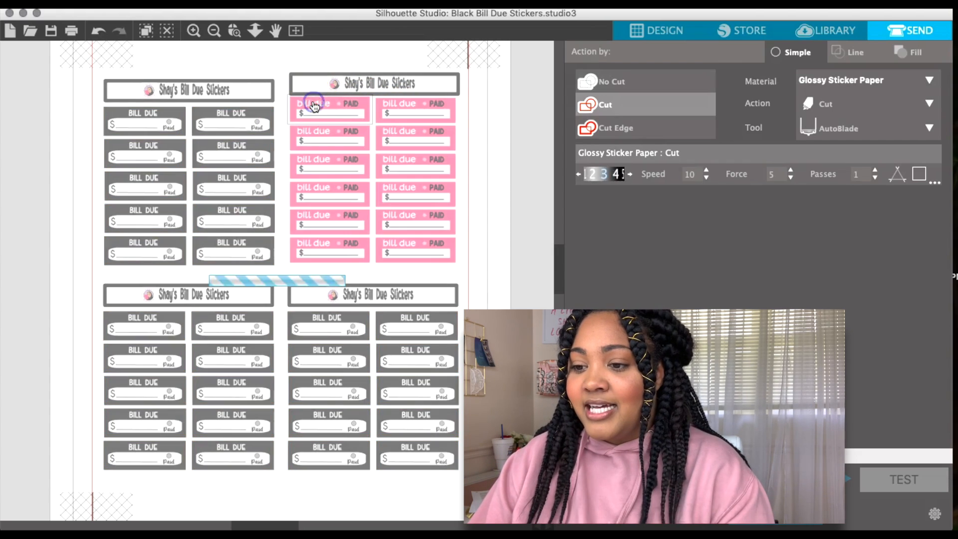
double_click(319, 104)
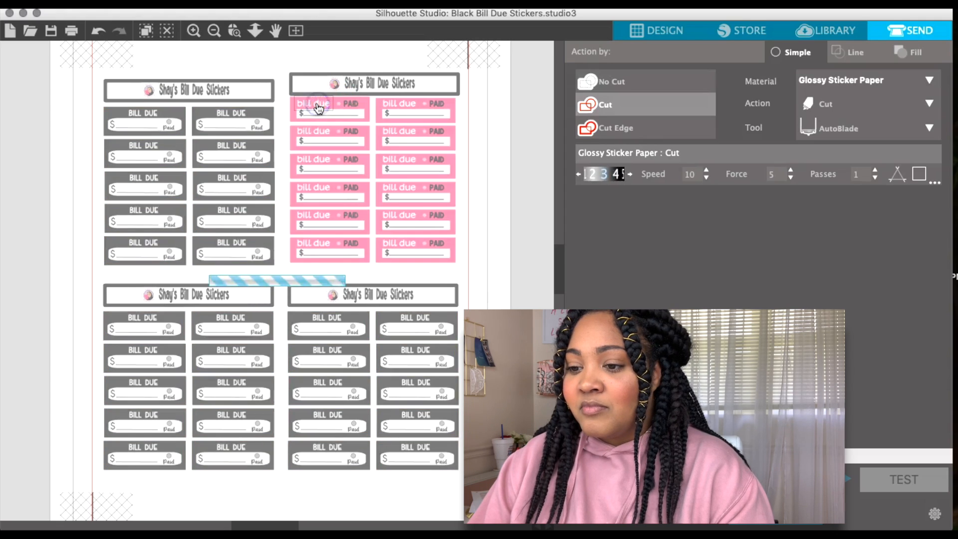
left_click(659, 84)
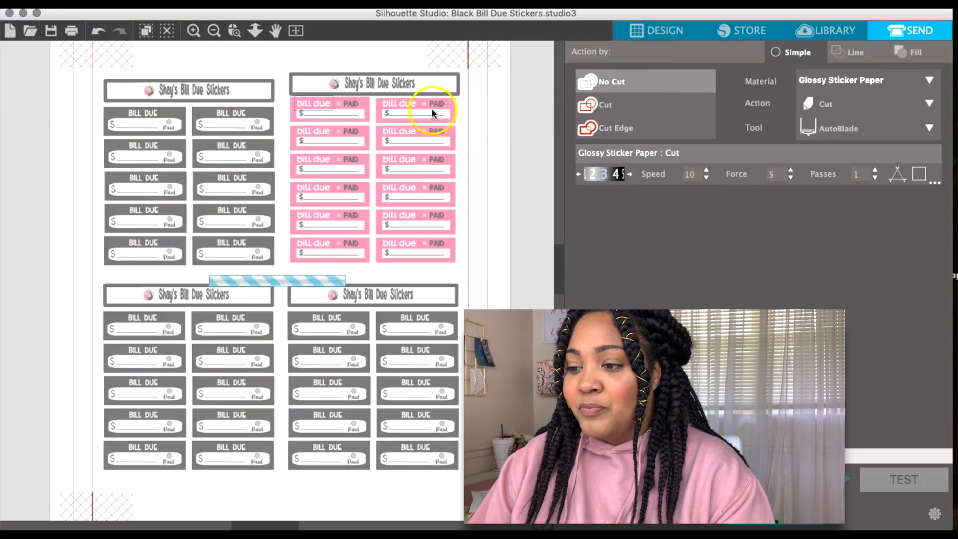
left_click(348, 106)
left_click(611, 81)
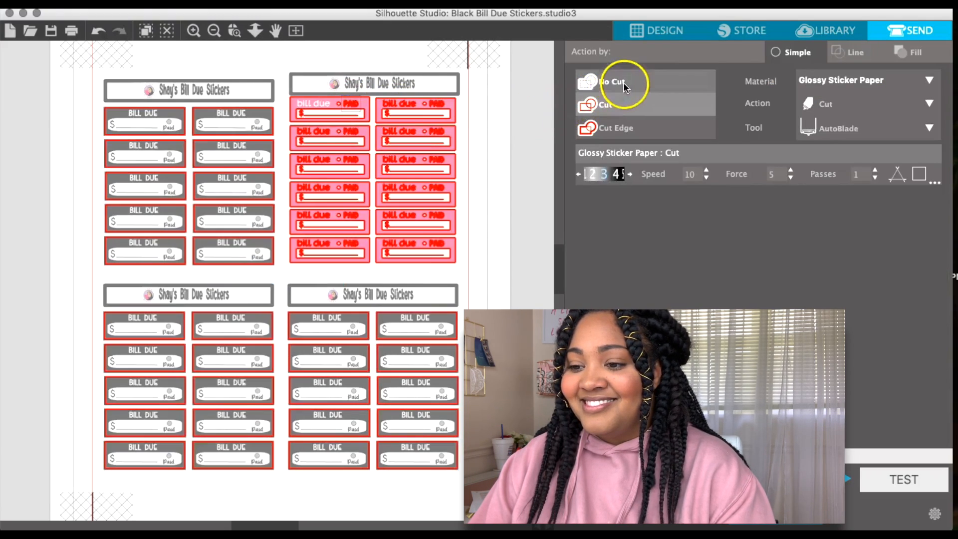
left_click(340, 105)
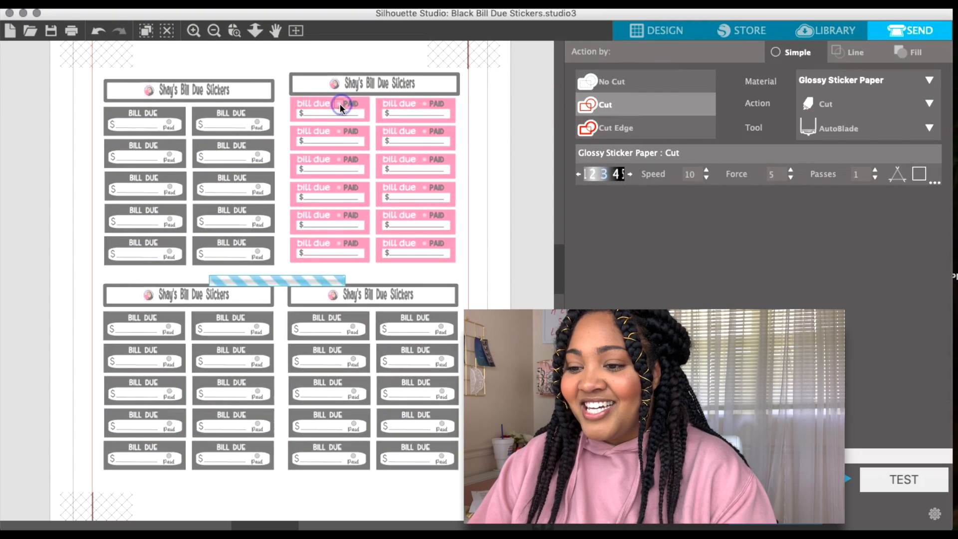
left_click(652, 85)
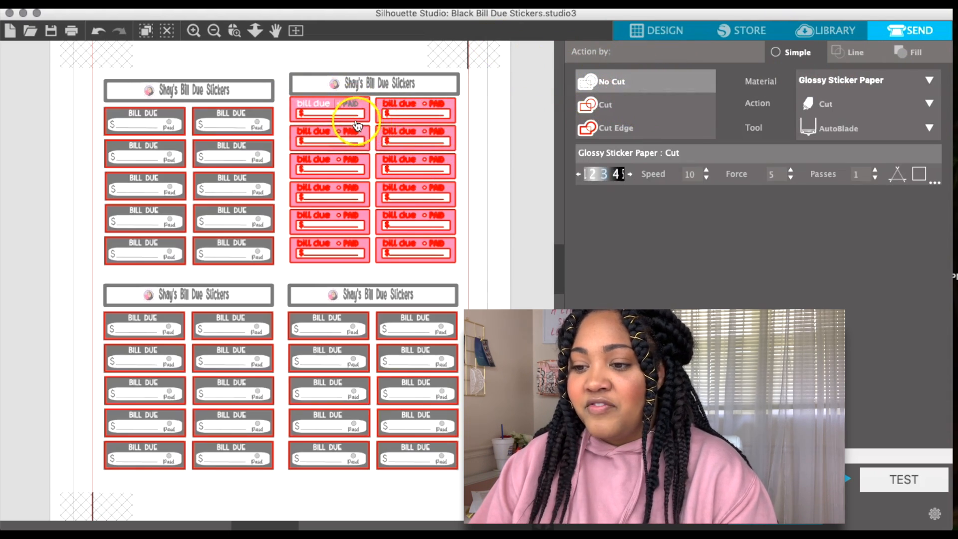
Set the dollar sign, the amount line and the white box on the first pink sticker to No Cut
scroll(474, 191, "left", 1)
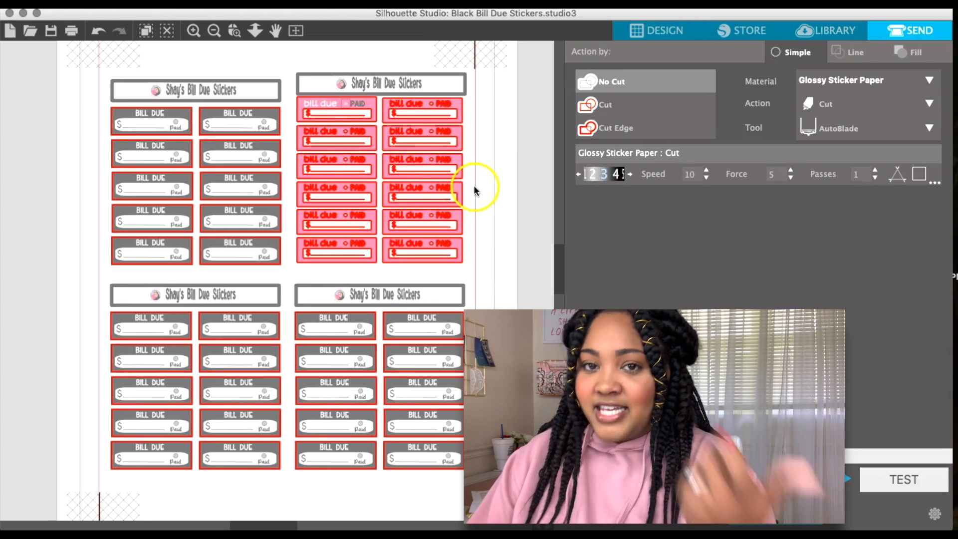
scroll(320, 164, "left", 1)
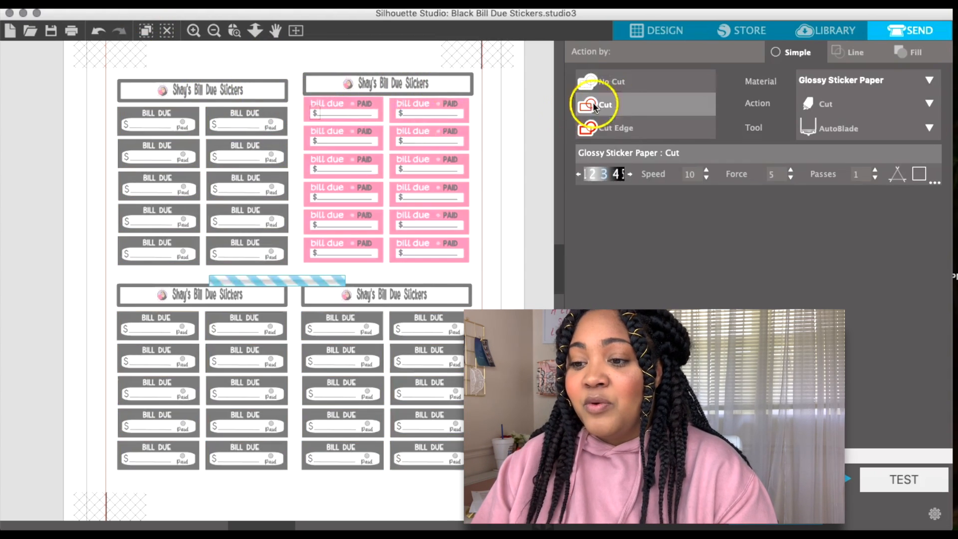
left_click(355, 118)
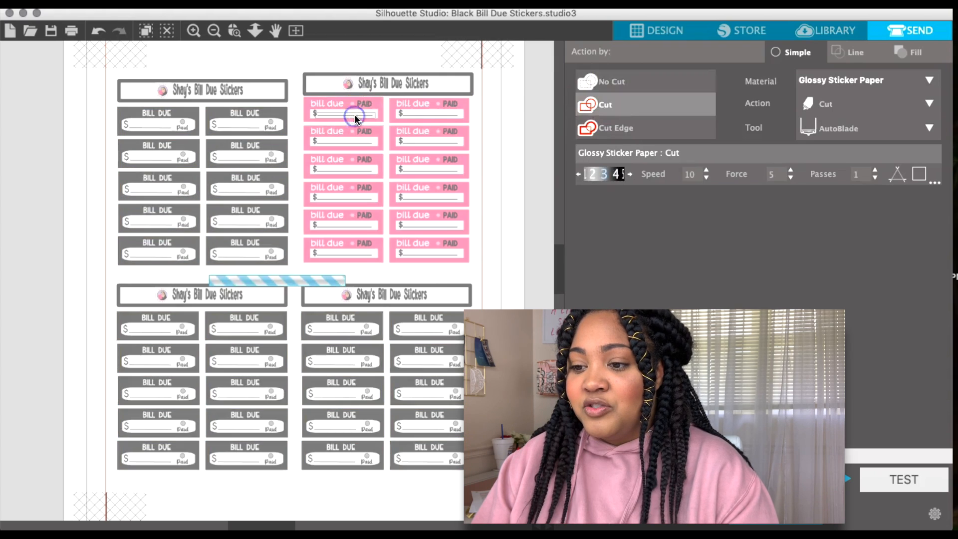
left_click(594, 82)
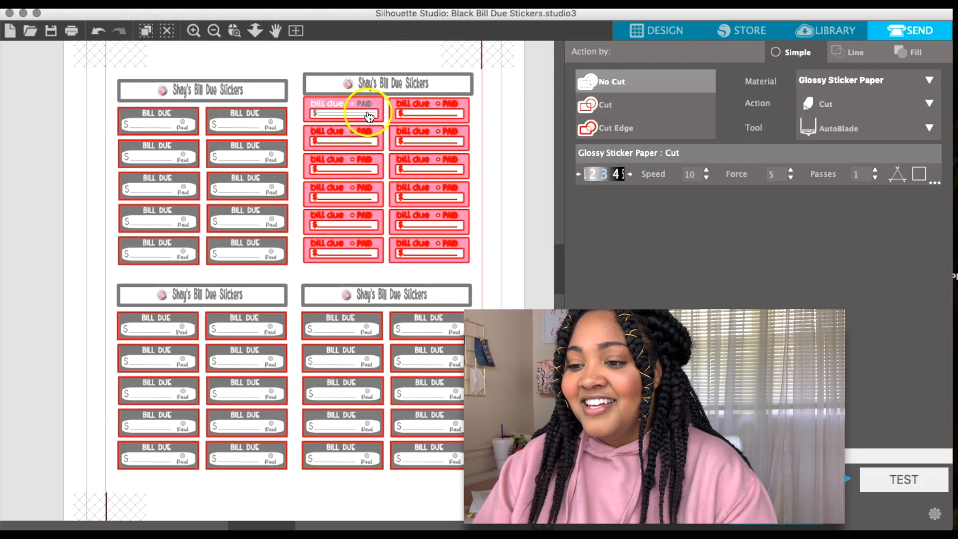
left_click(370, 114)
left_click(627, 82)
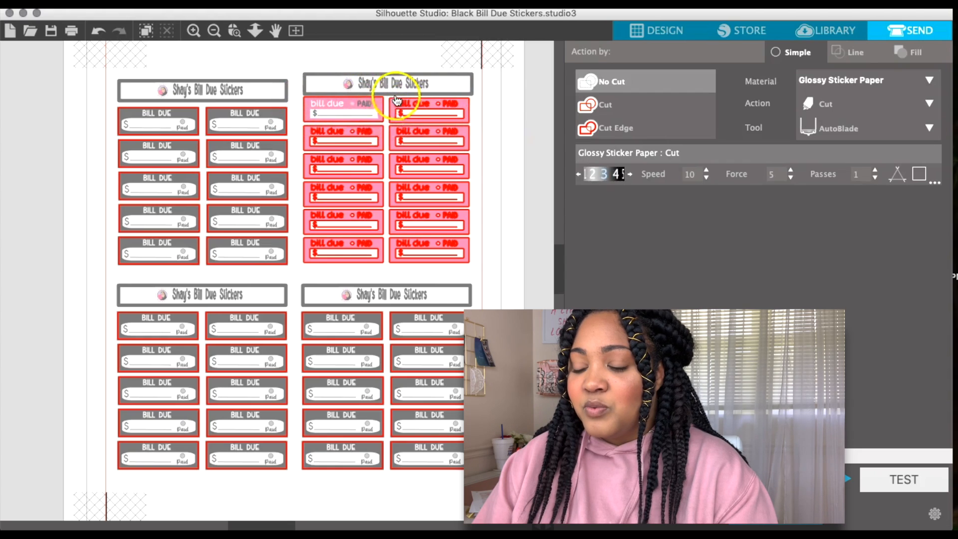
Return to the Design view and examine the pink and black sticker sets up close
left_click(643, 32)
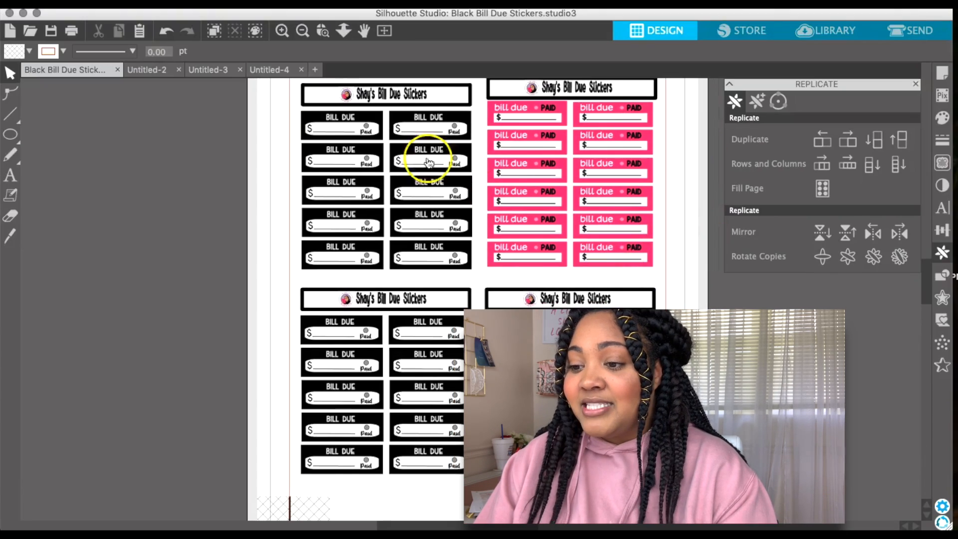
left_click(282, 31)
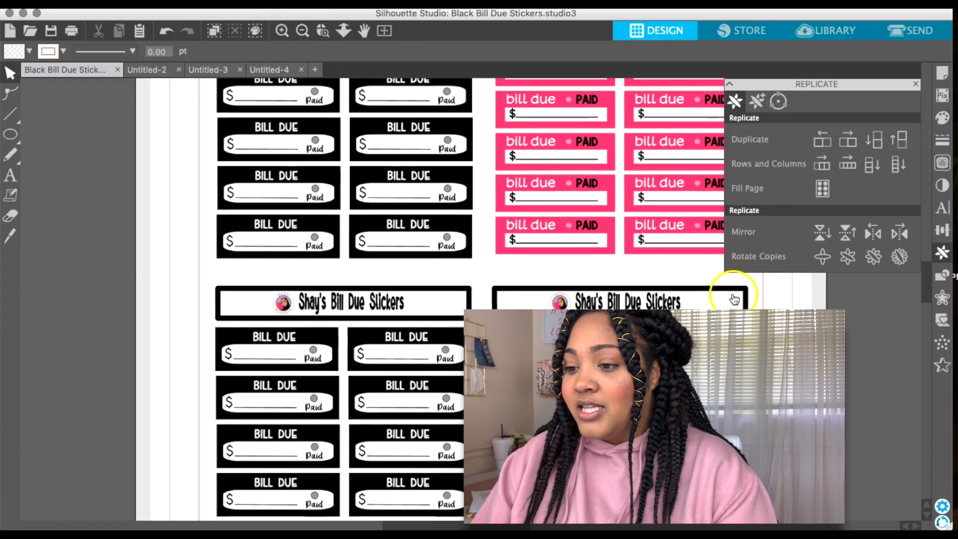
scroll(733, 298, "right", 5)
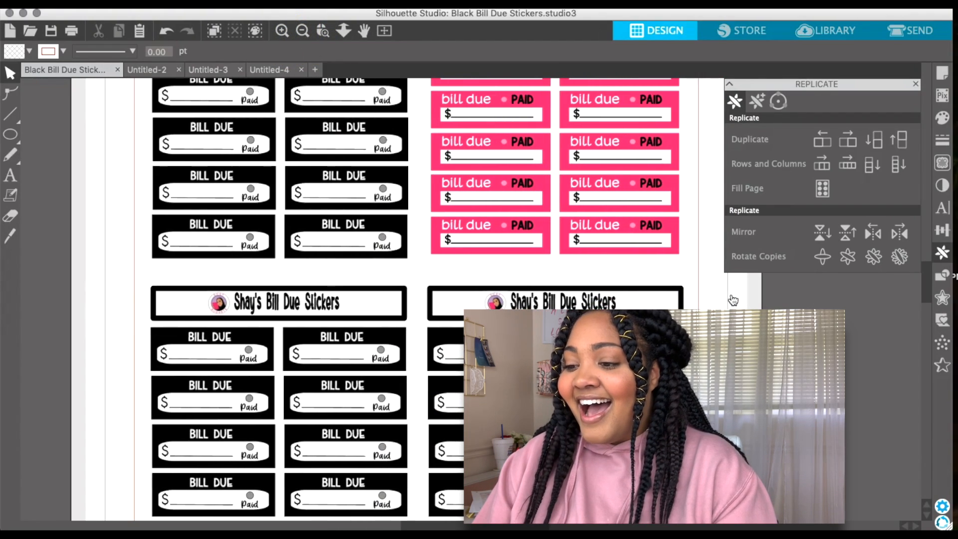
scroll(733, 299, "right", 10)
scroll(598, 302, "up", 3)
scroll(597, 310, "up", 2)
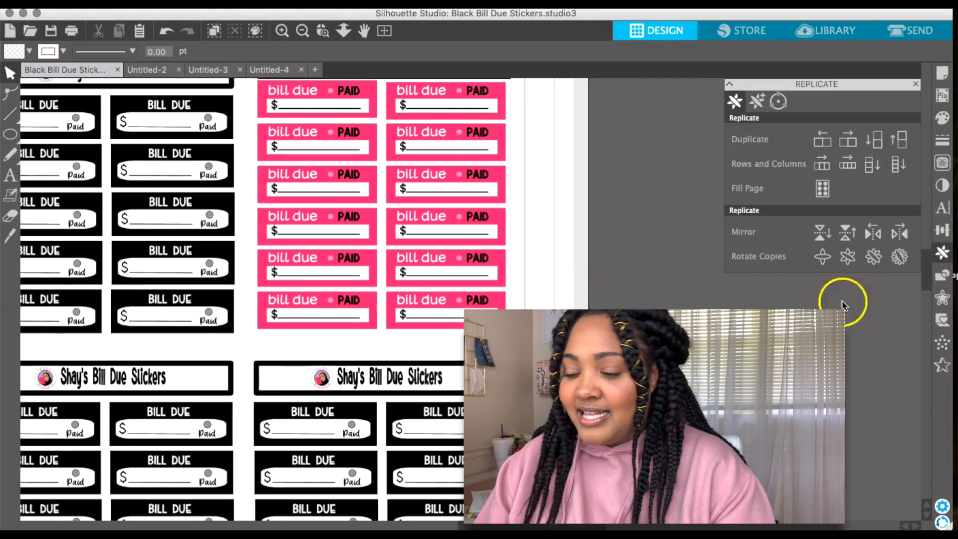
left_click_drag(926, 279, 926, 275)
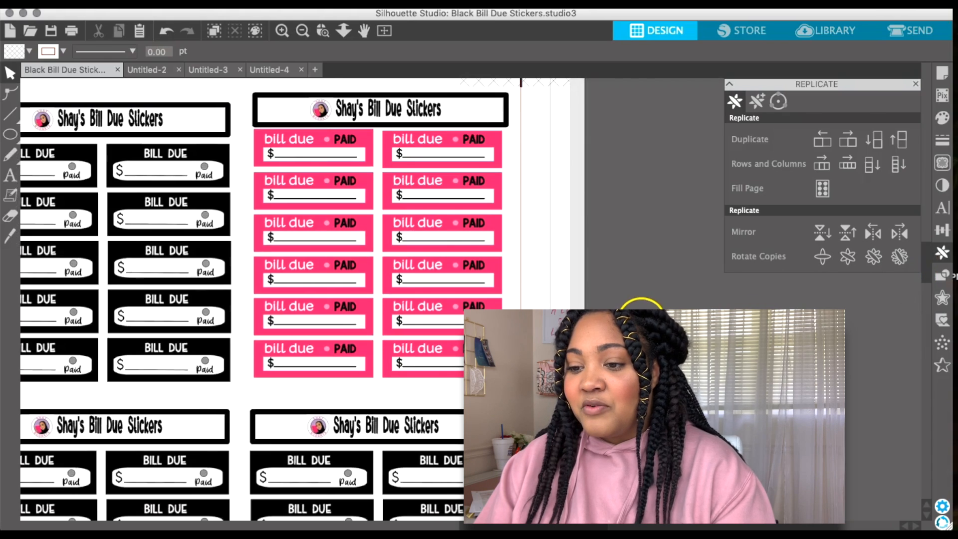
scroll(53, 506, "left", 3)
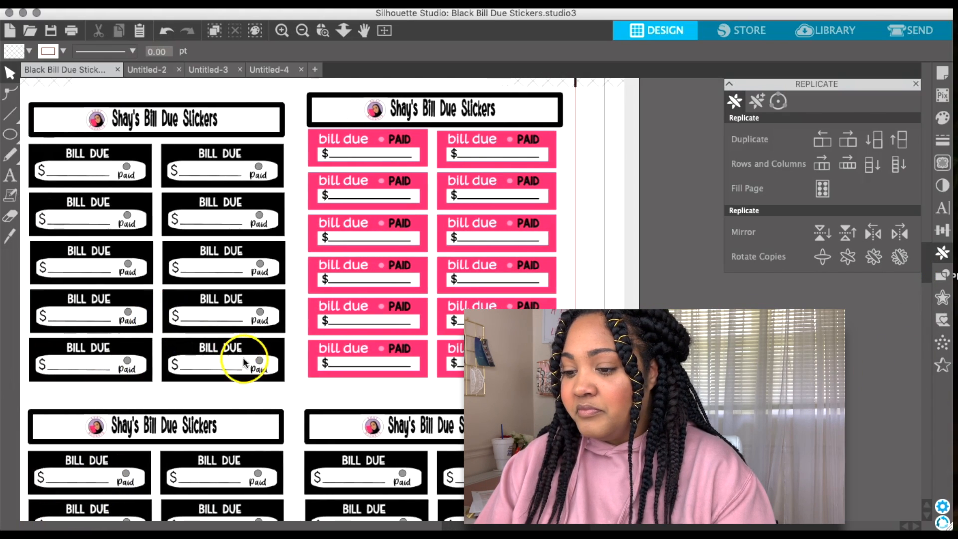
scroll(438, 310, "left", 3)
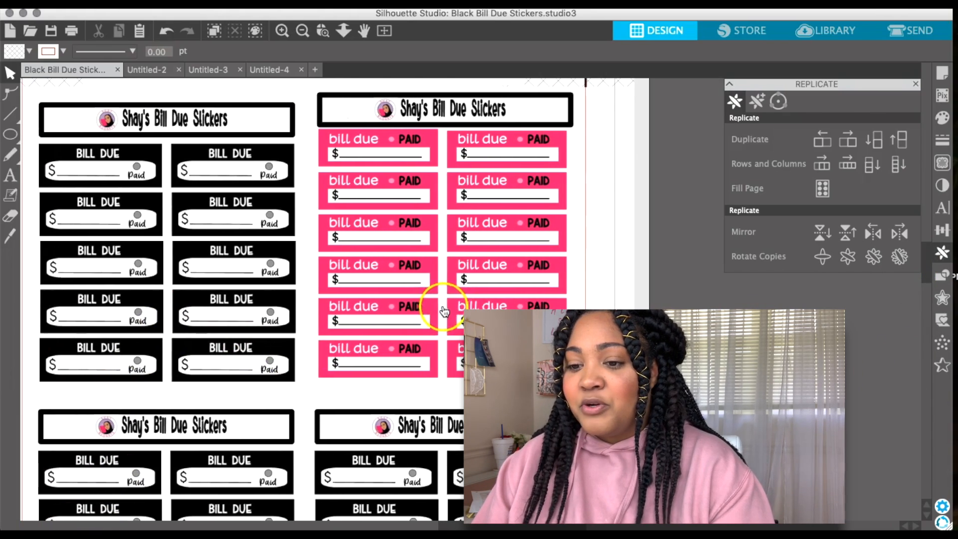
scroll(401, 328, "left", 3)
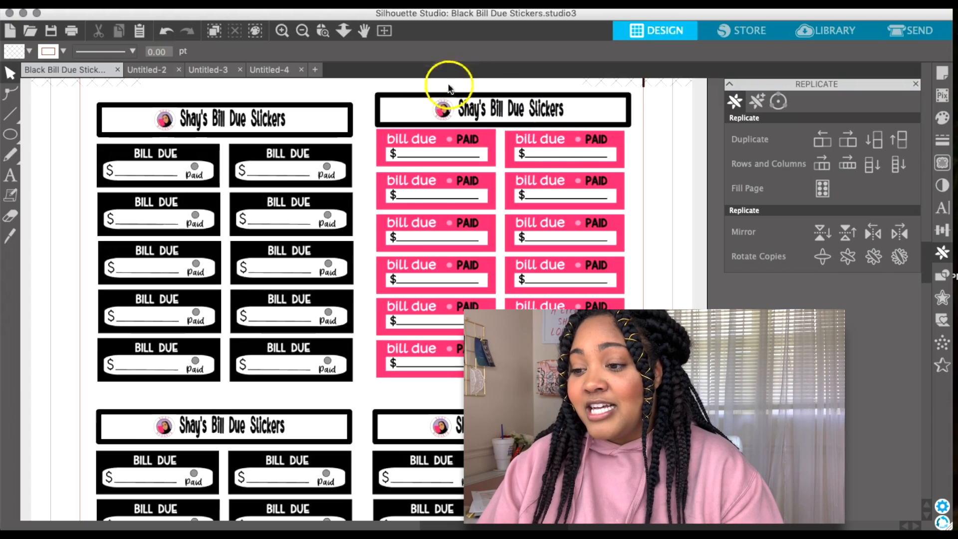
Shift pieces of the upper two stickers in the pink set's first column slightly down, and check the sheet in the Send view
left_click(422, 140)
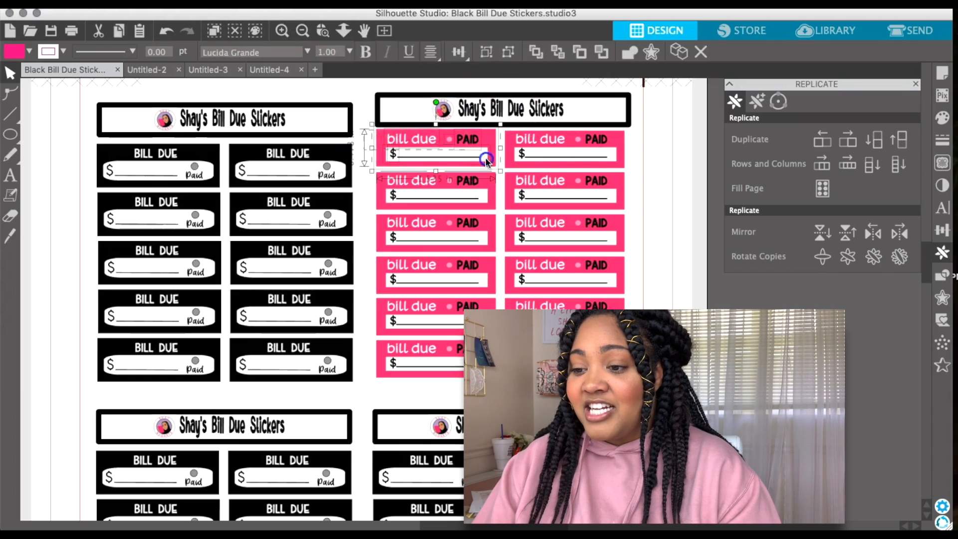
left_click(492, 177, "shift")
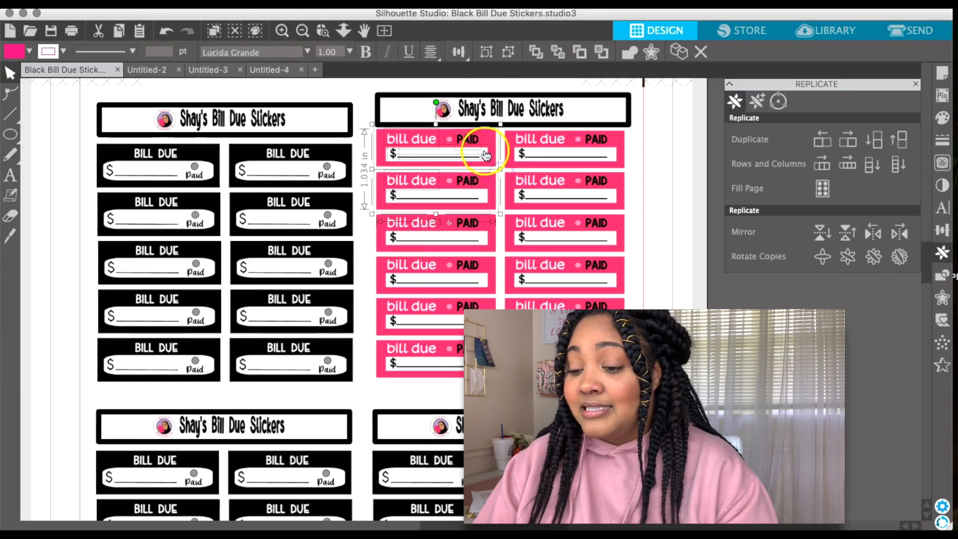
left_click_drag(484, 144, 486, 147)
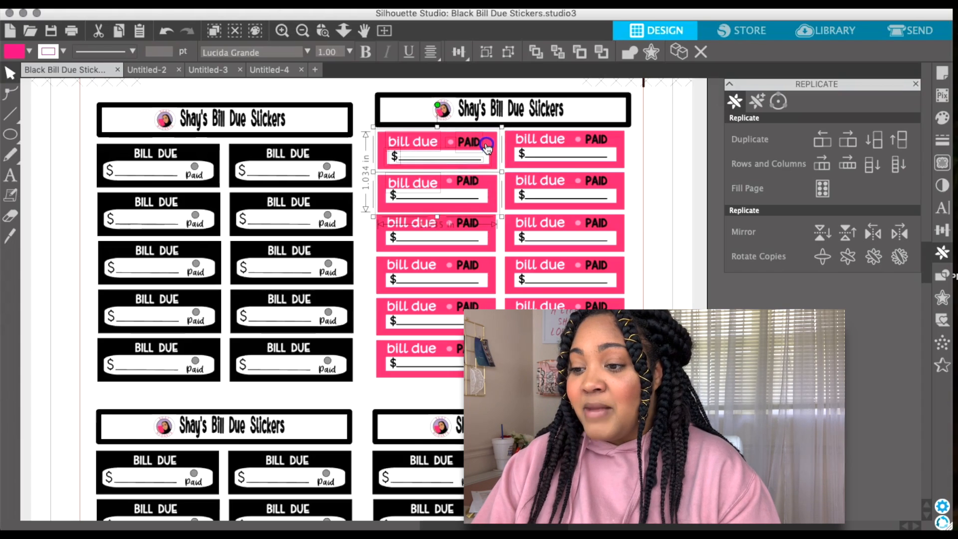
left_click(675, 174)
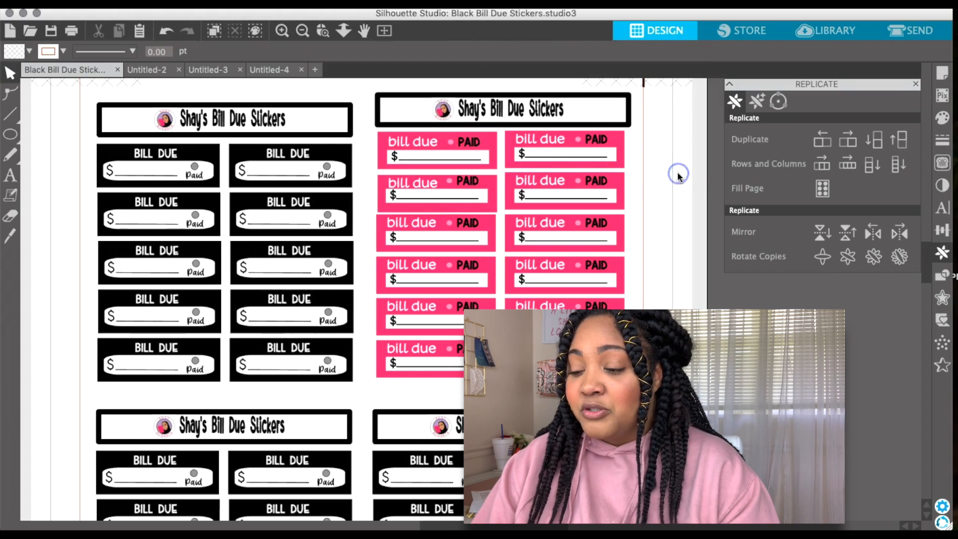
left_click(915, 31)
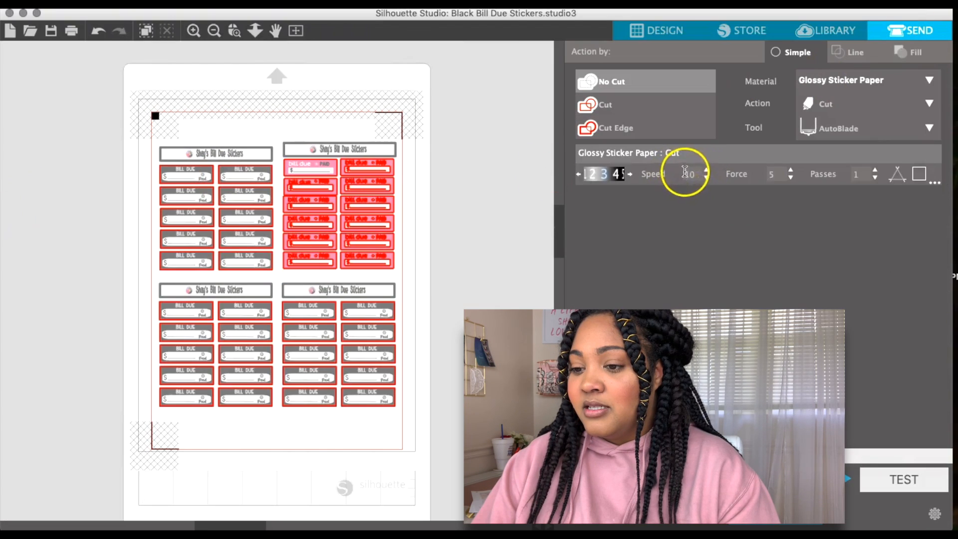
left_click(655, 35)
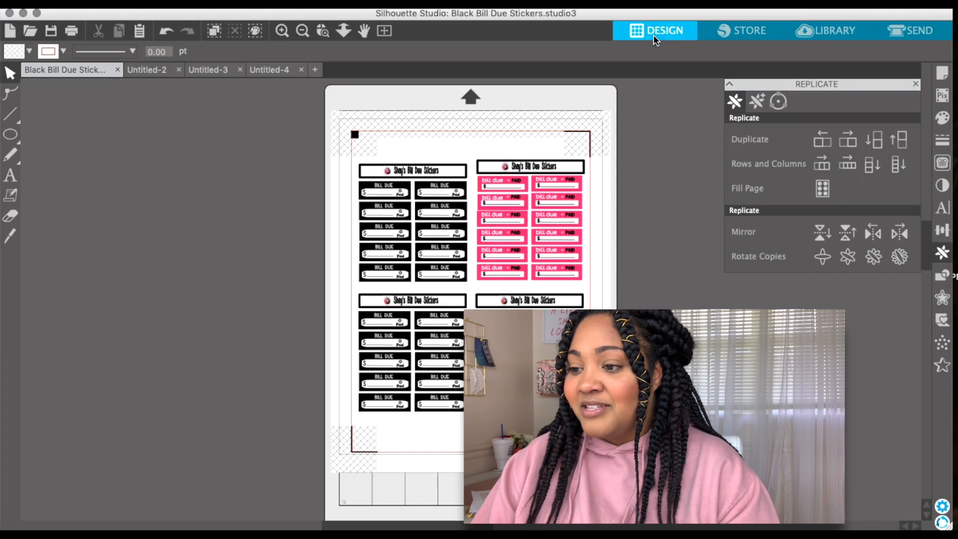